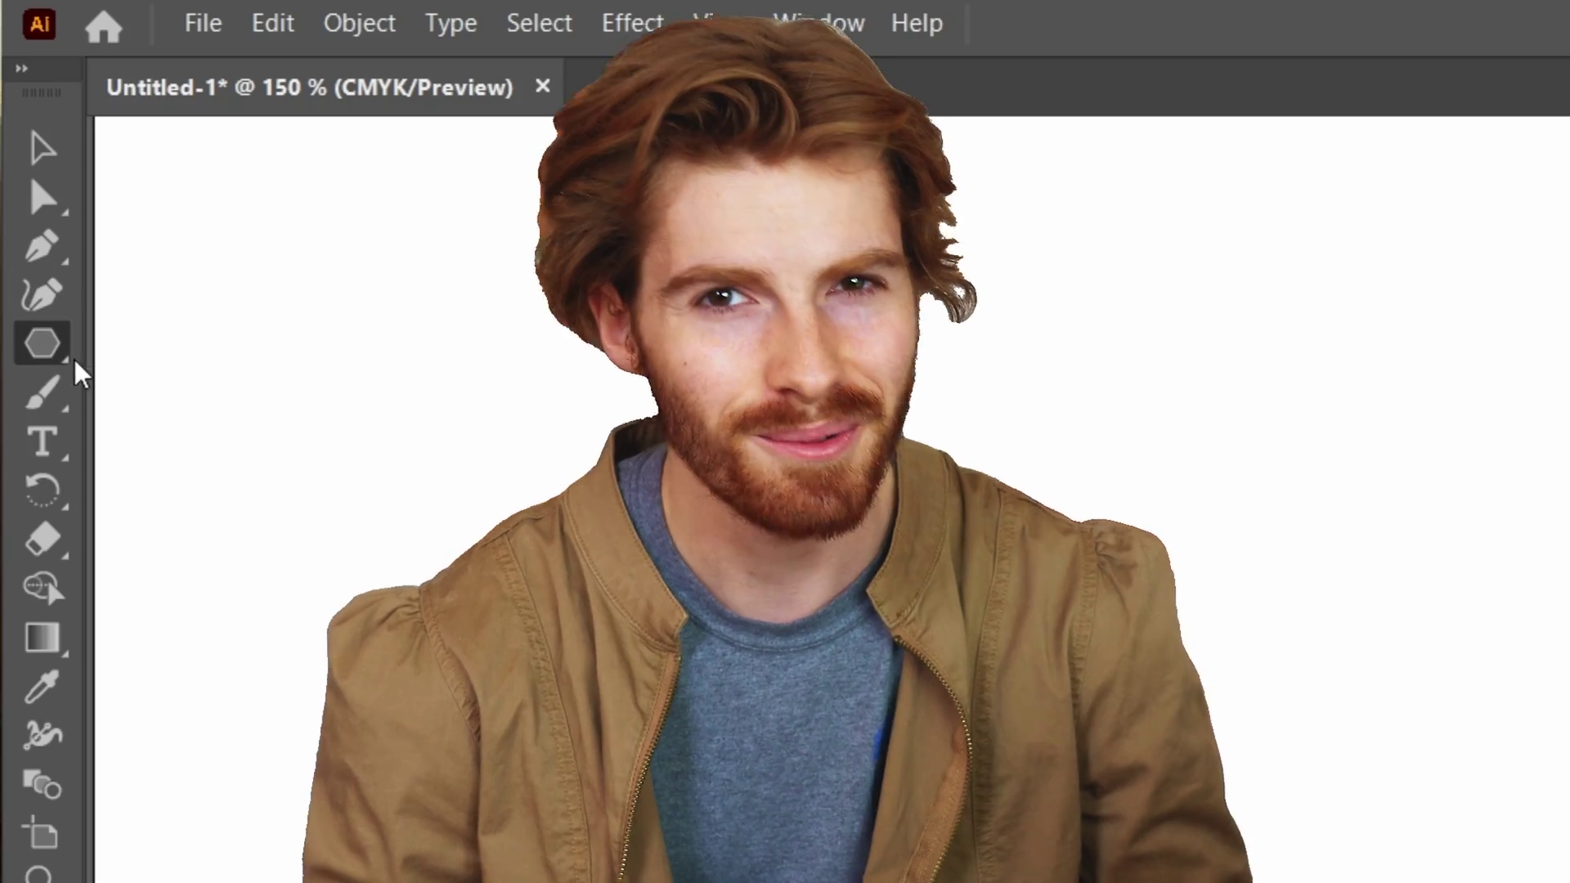
# Create a 3-sided polygon, a triangle with a 50 pt radius, on the artboard
pyautogui.click(383, 412)
pyautogui.click(309, 389)
pyautogui.click(322, 460)
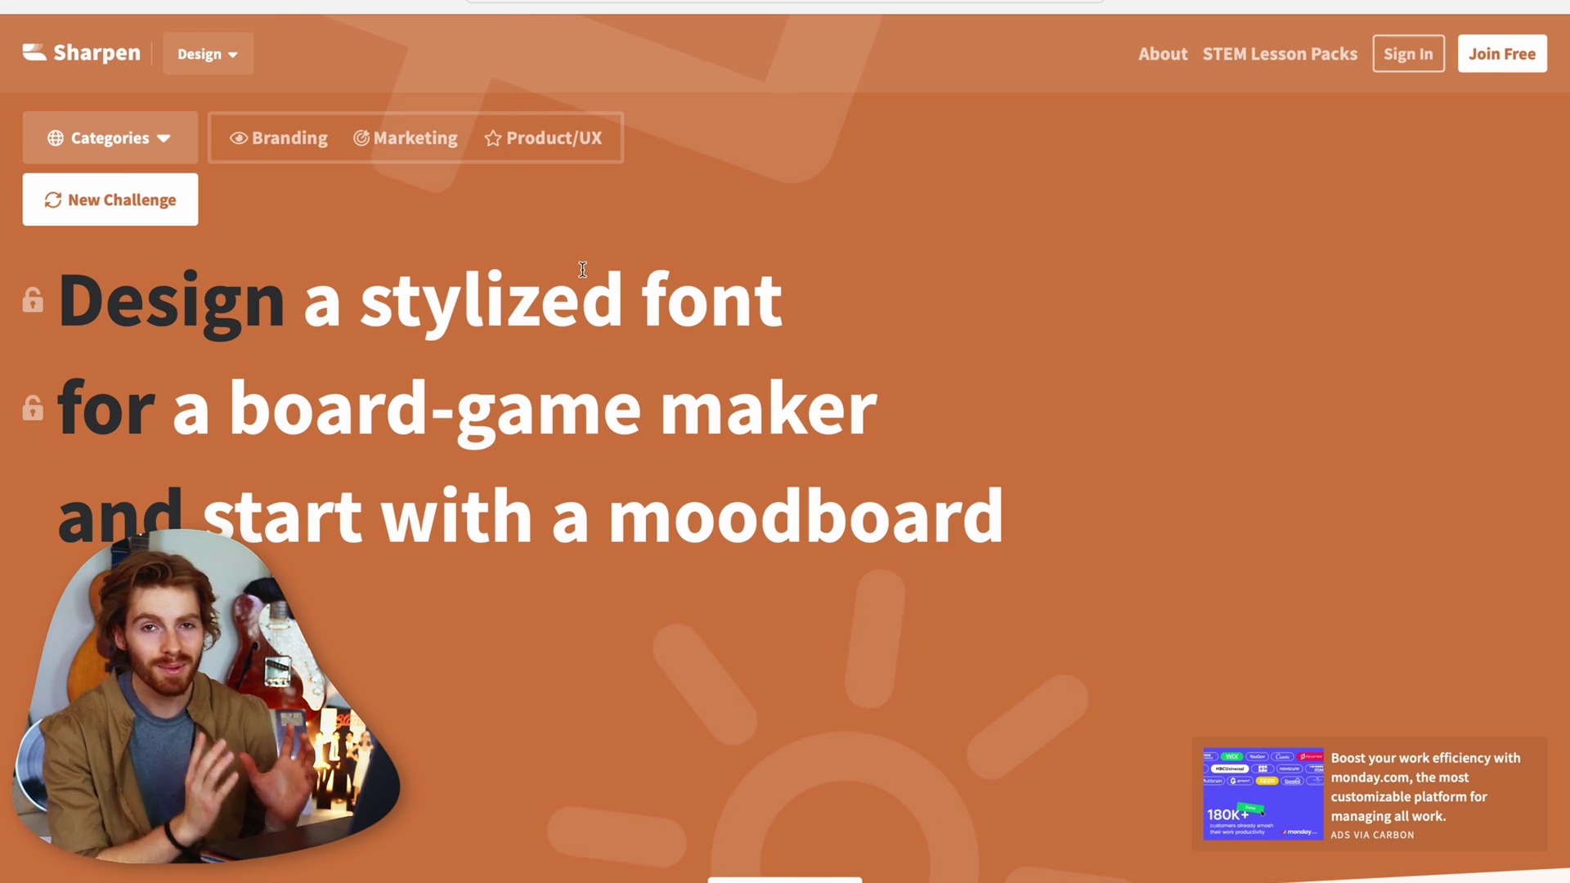
# Regenerate the Sharpen challenge repeatedly until it reads 'Design a banner for GoPro'
pyautogui.click(123, 201)
pyautogui.click(122, 201)
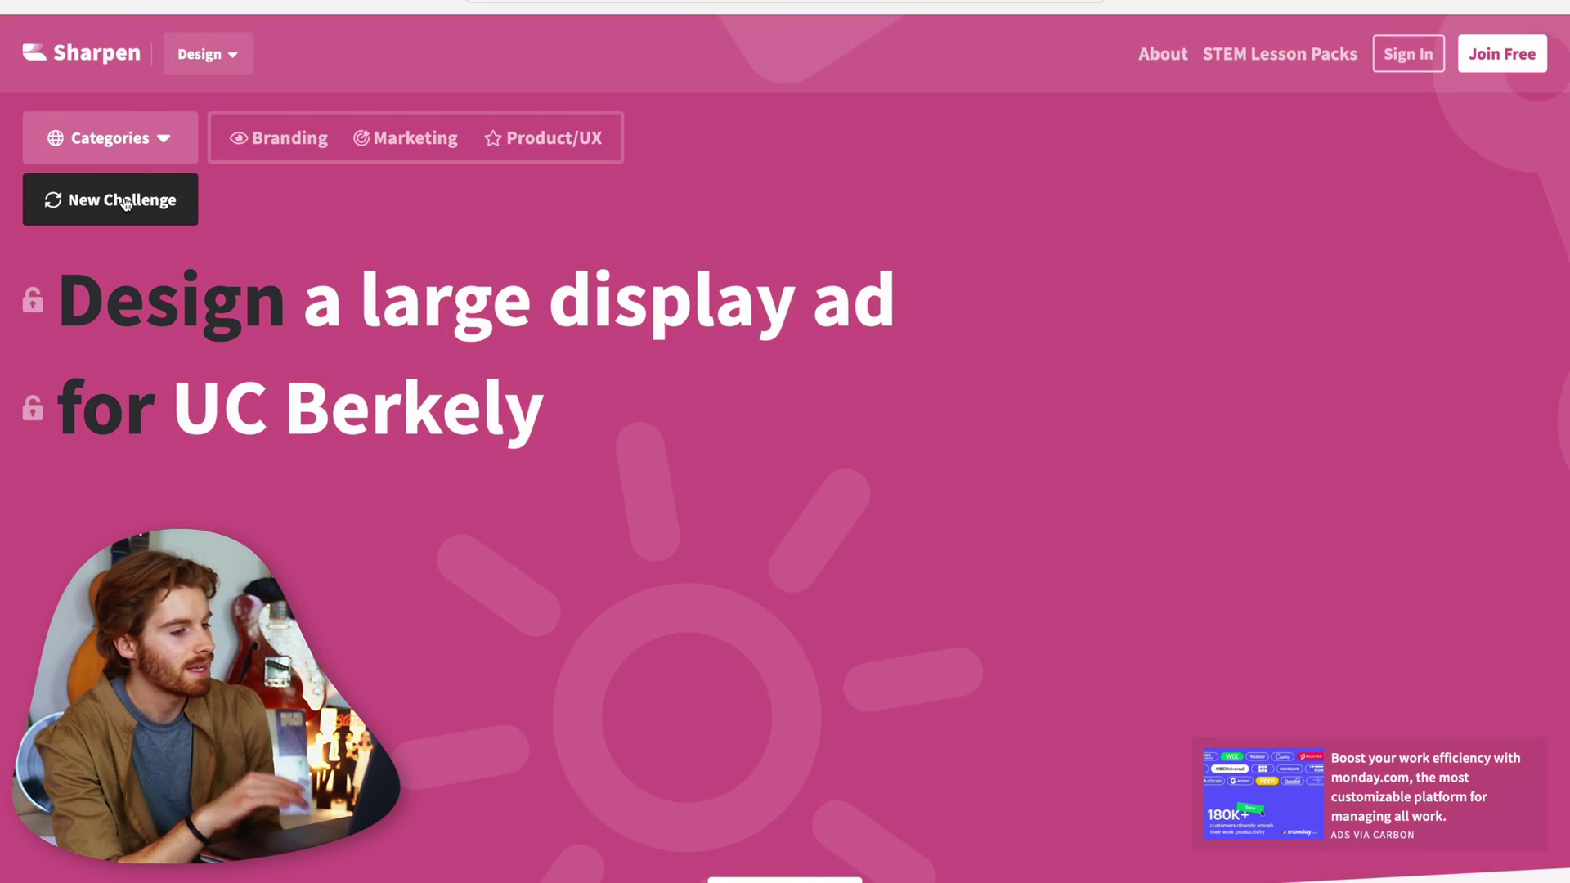
pyautogui.click(122, 200)
pyautogui.click(124, 202)
pyautogui.click(124, 202)
pyautogui.click(124, 202)
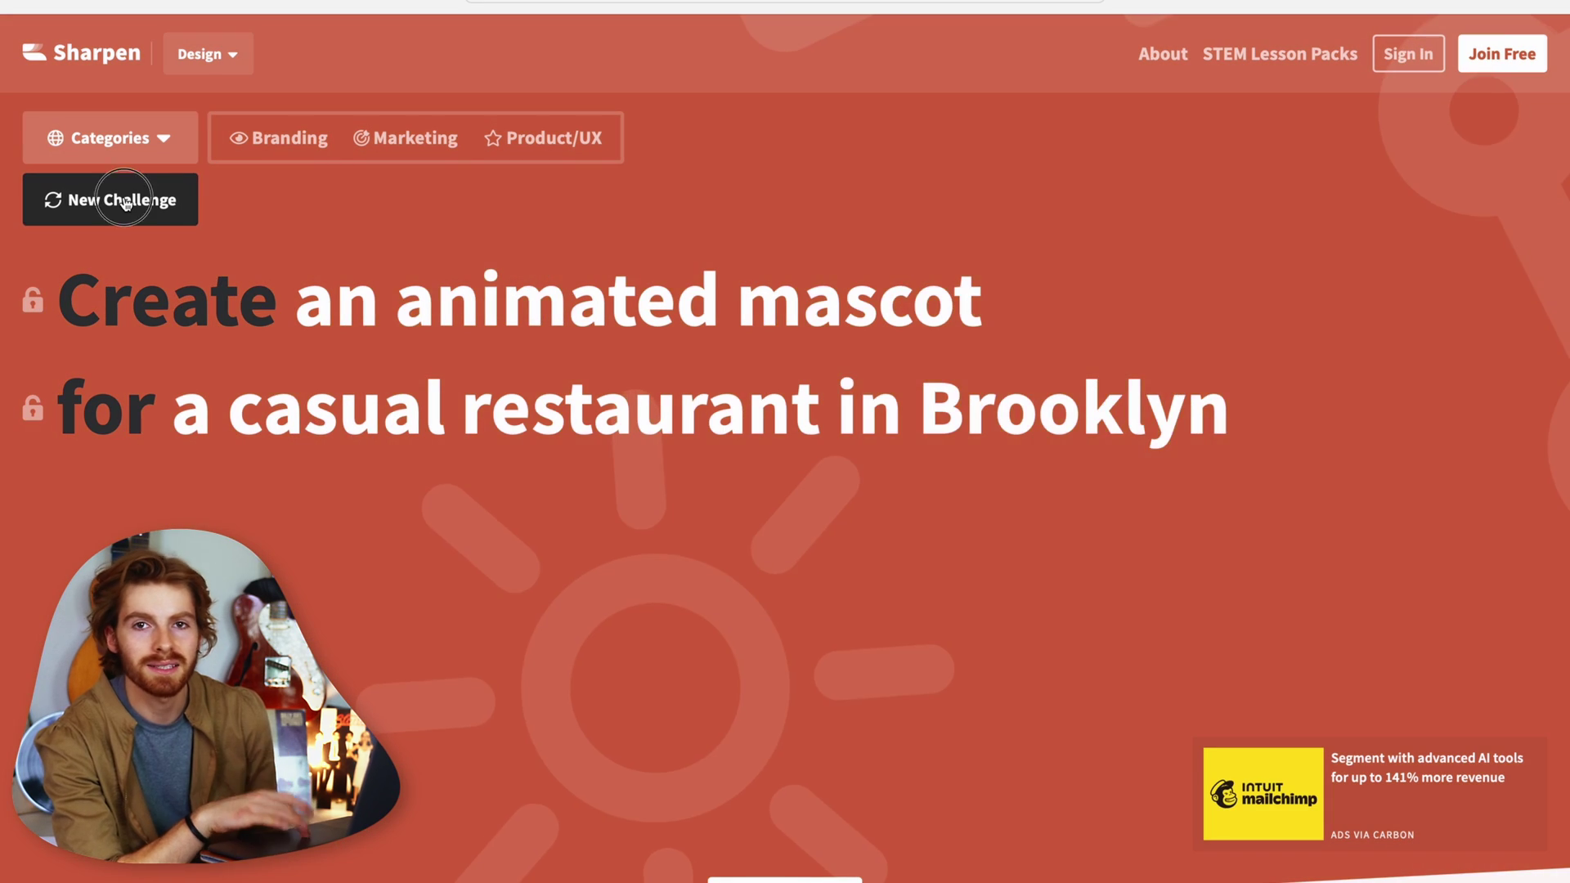
pyautogui.click(124, 202)
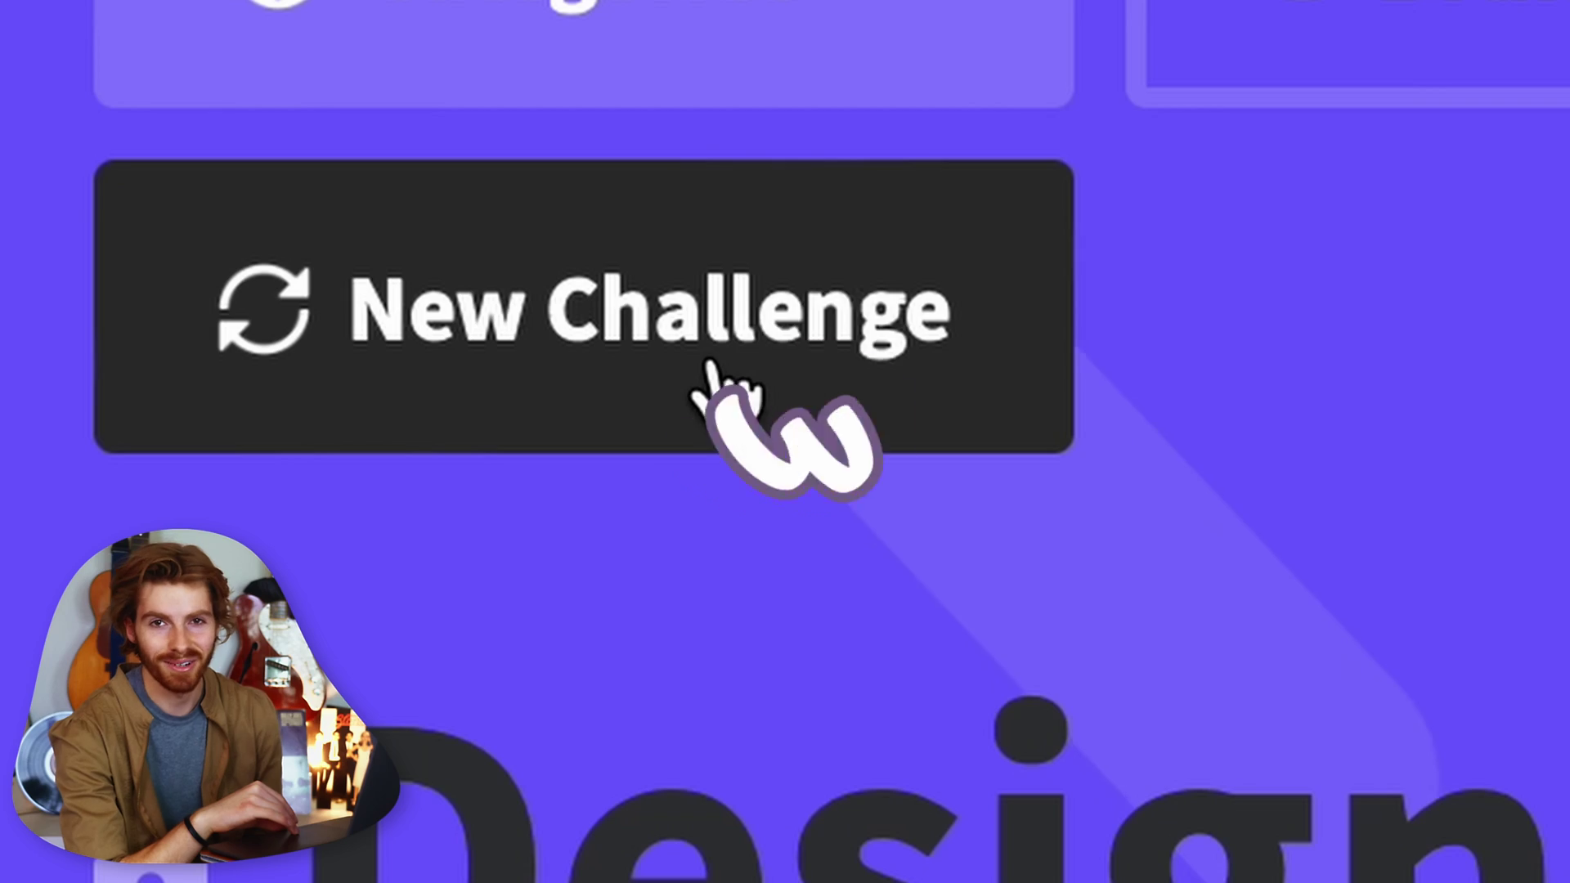
pyautogui.click(719, 368)
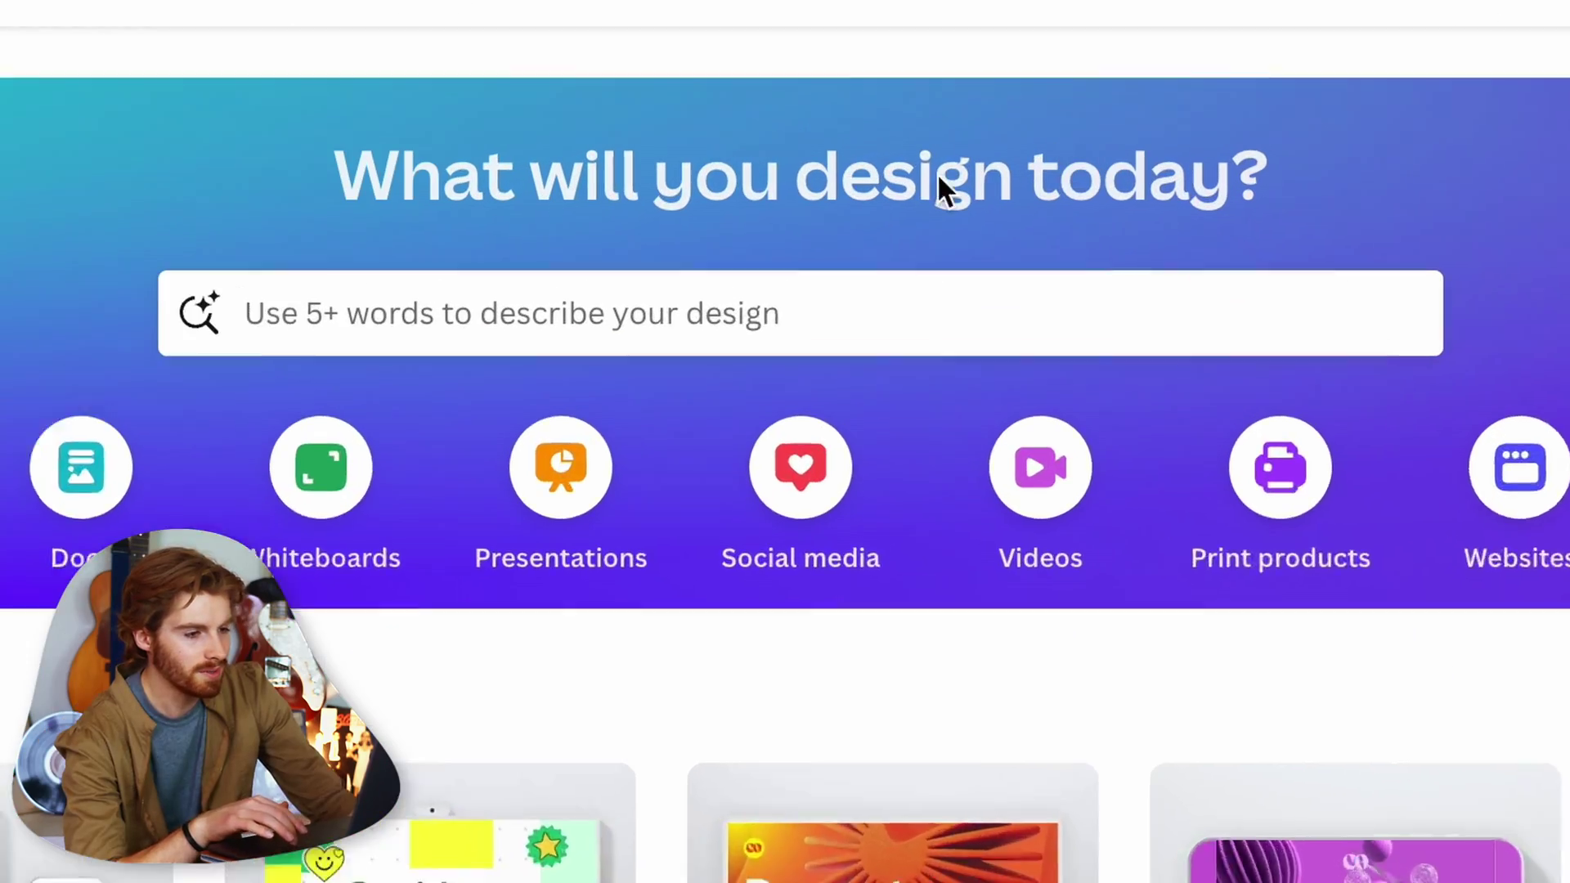
# Search Canva templates for 'a ban' and pick the outdoors adventure suggestion
pyautogui.click(828, 245)
pyautogui.write('a ban')
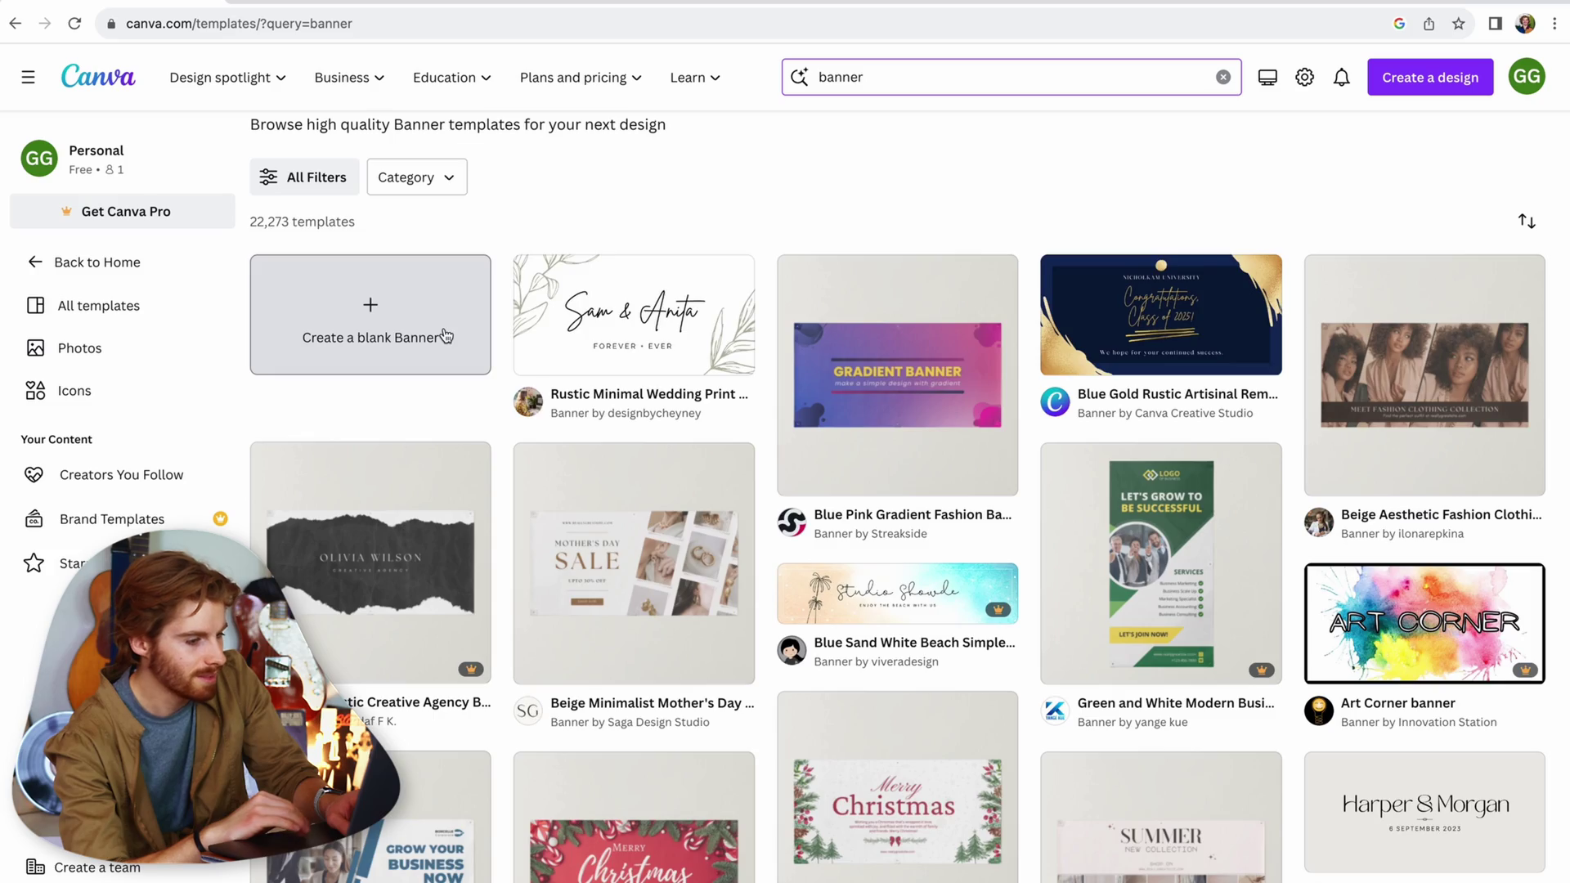
pyautogui.scroll(-5, 433, 335)
pyautogui.scroll(-5, 429, 345)
pyautogui.scroll(15, 386, 326)
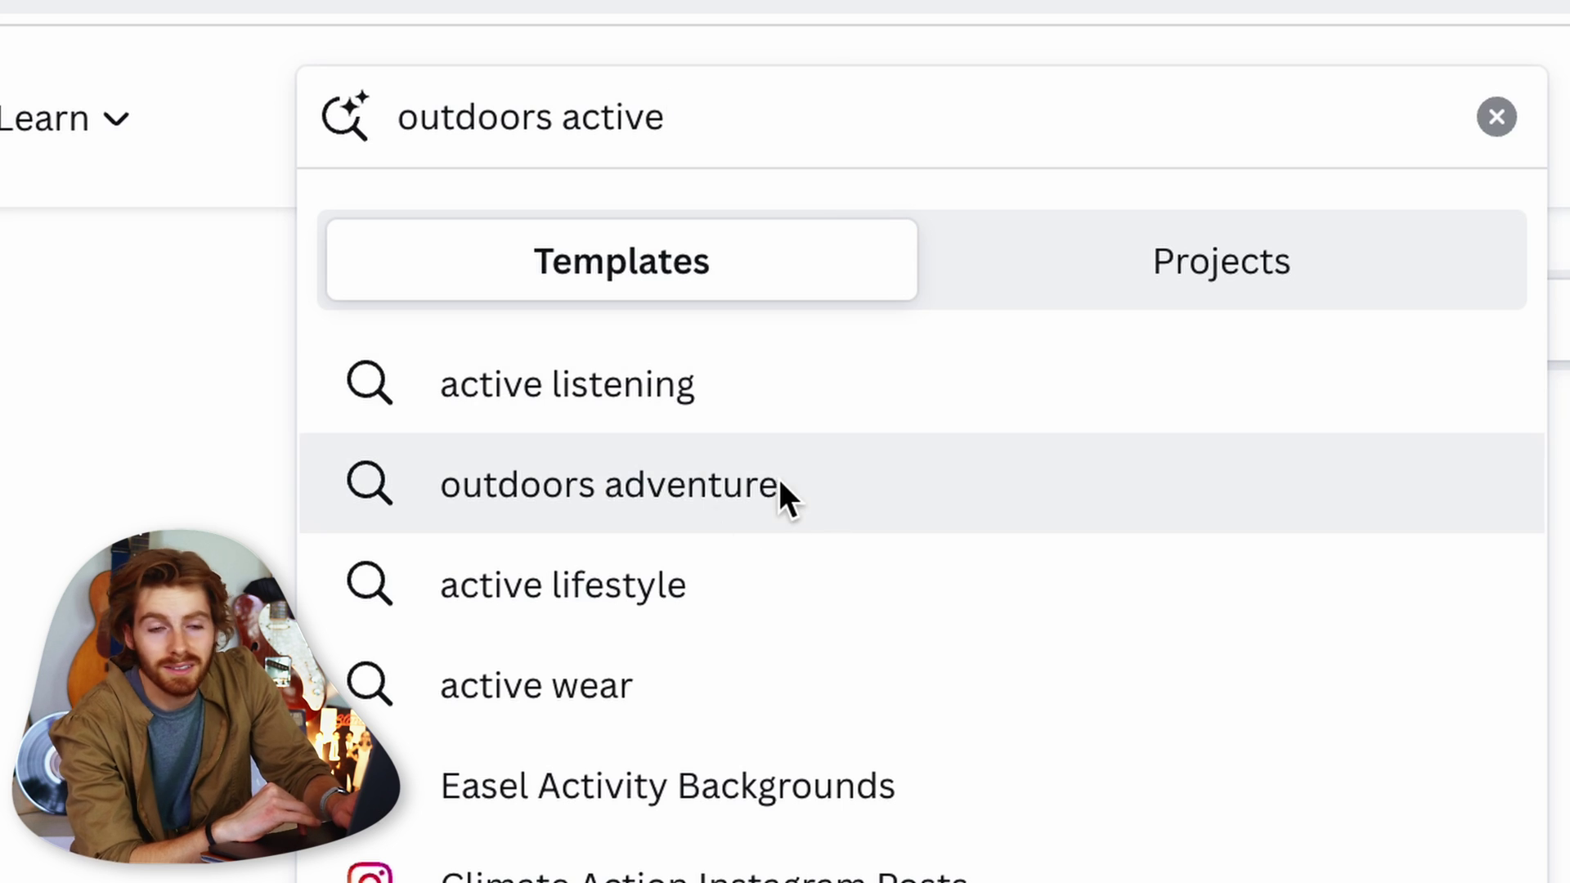
pyautogui.click(777, 482)
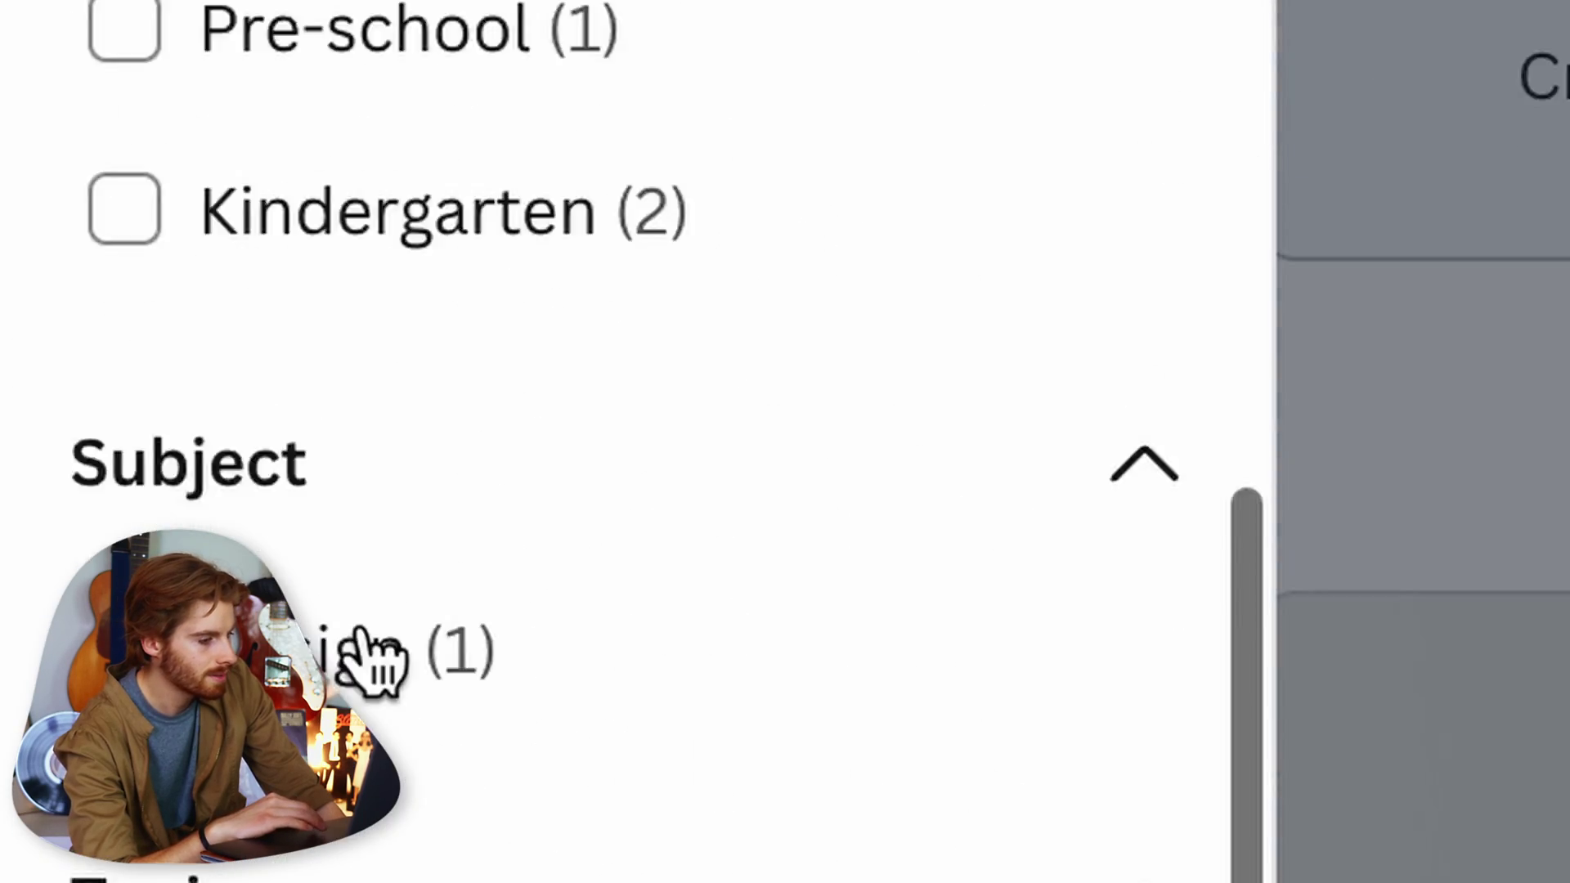
# Open the Brown White Simple Nature Mountain Day Banner template and choose Vinyl material
pyautogui.scroll(-3, 368, 648)
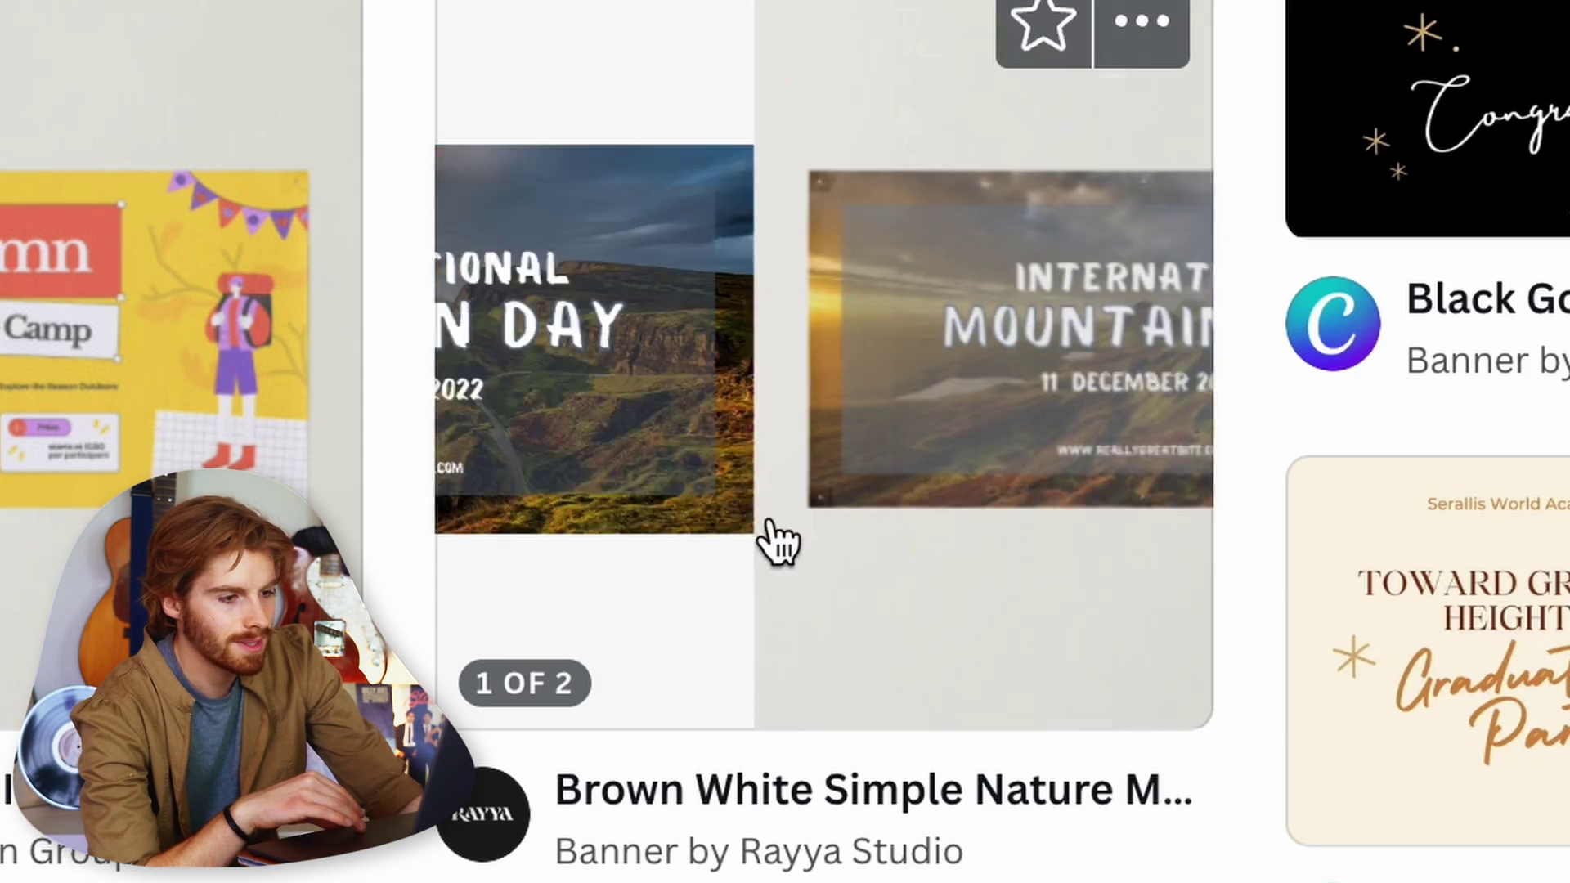
pyautogui.click(781, 536)
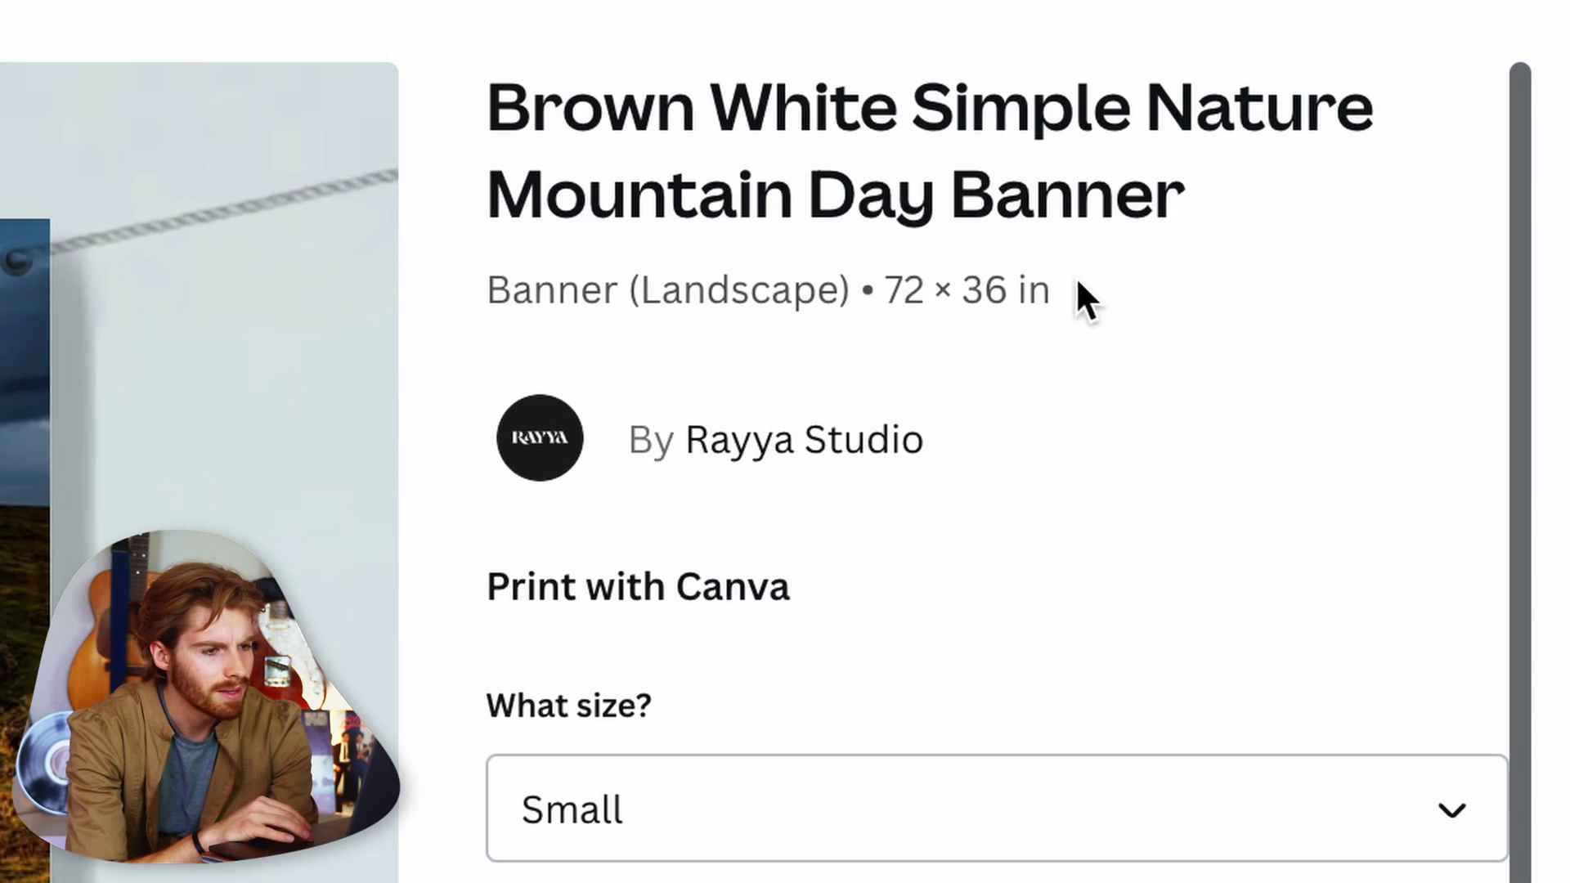
pyautogui.click(650, 601)
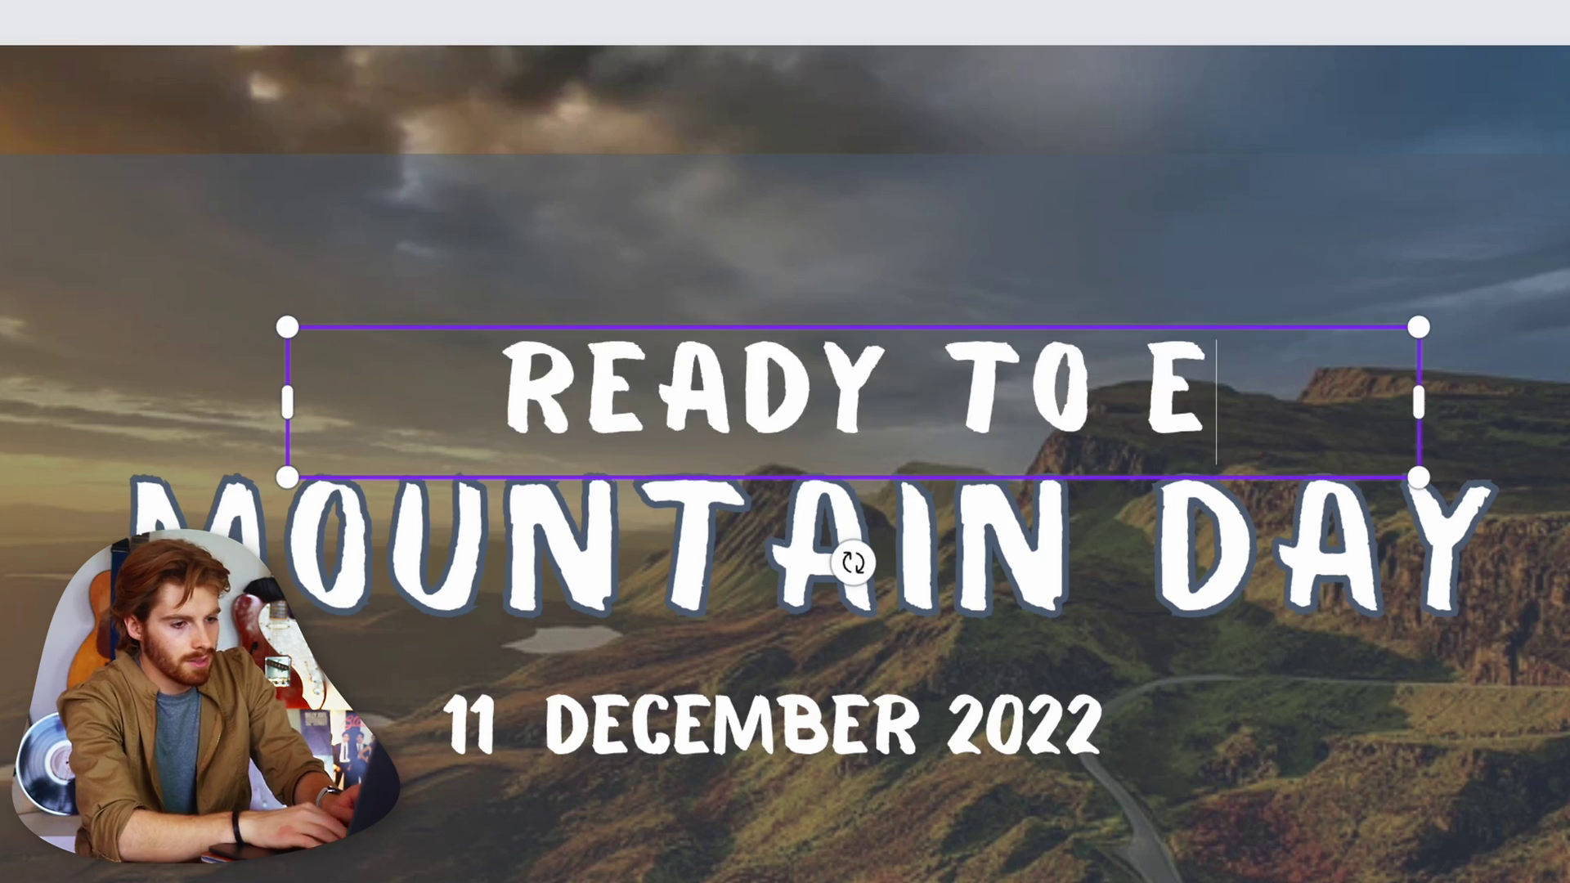
# Replace the banner copy with XPERIENCE, GOING PRO and OFF CAMERAS
pyautogui.write('XPERIENCE')
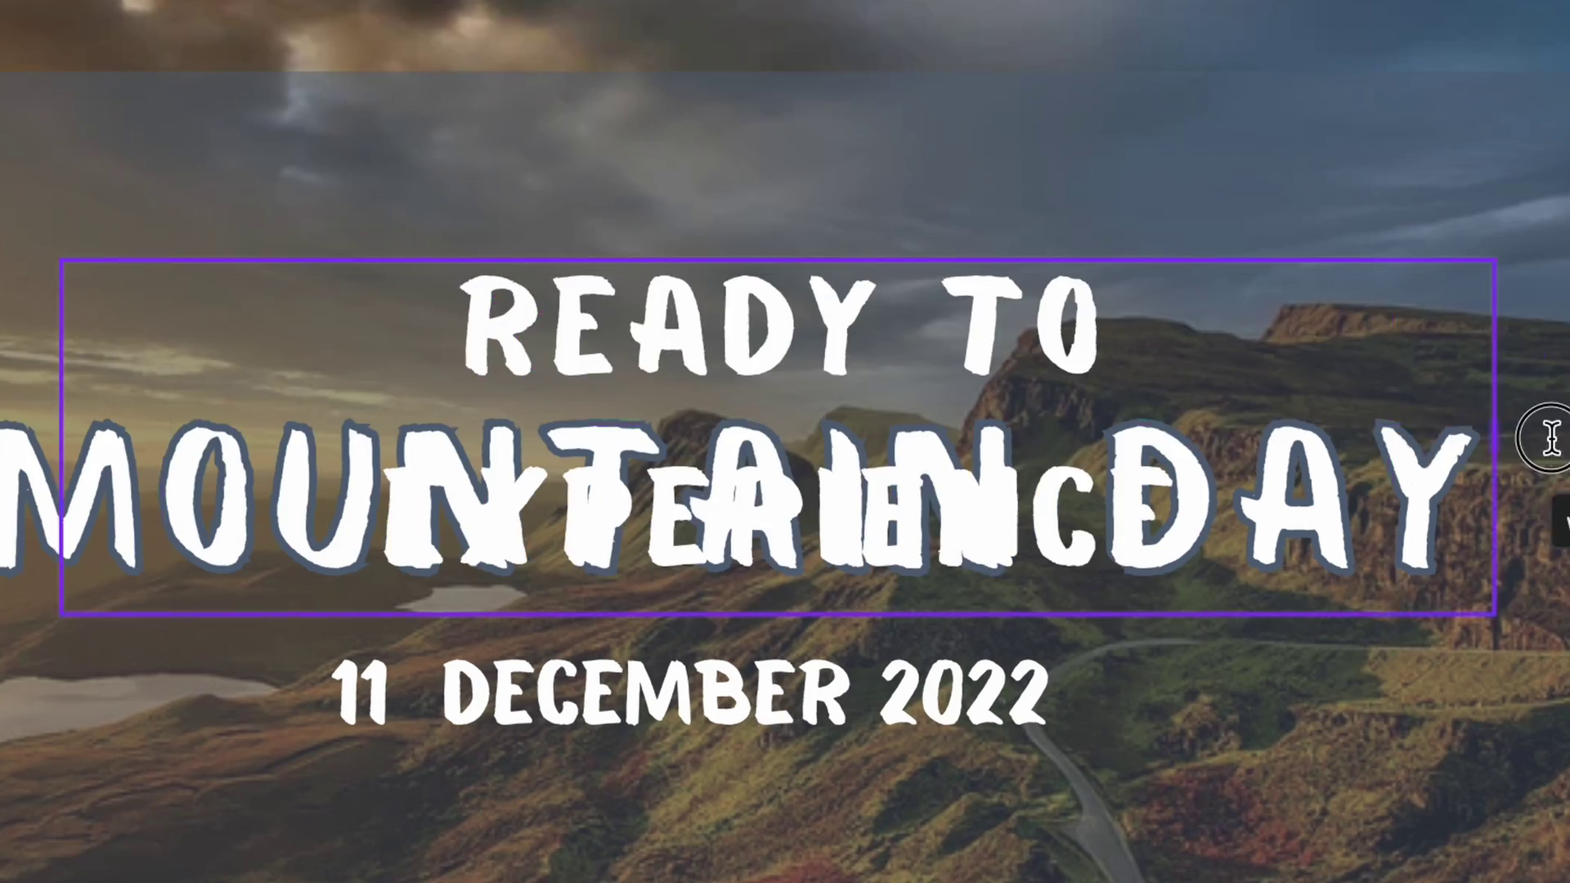
pyautogui.doubleClick(1051, 538)
pyautogui.write('GOING PRO?')
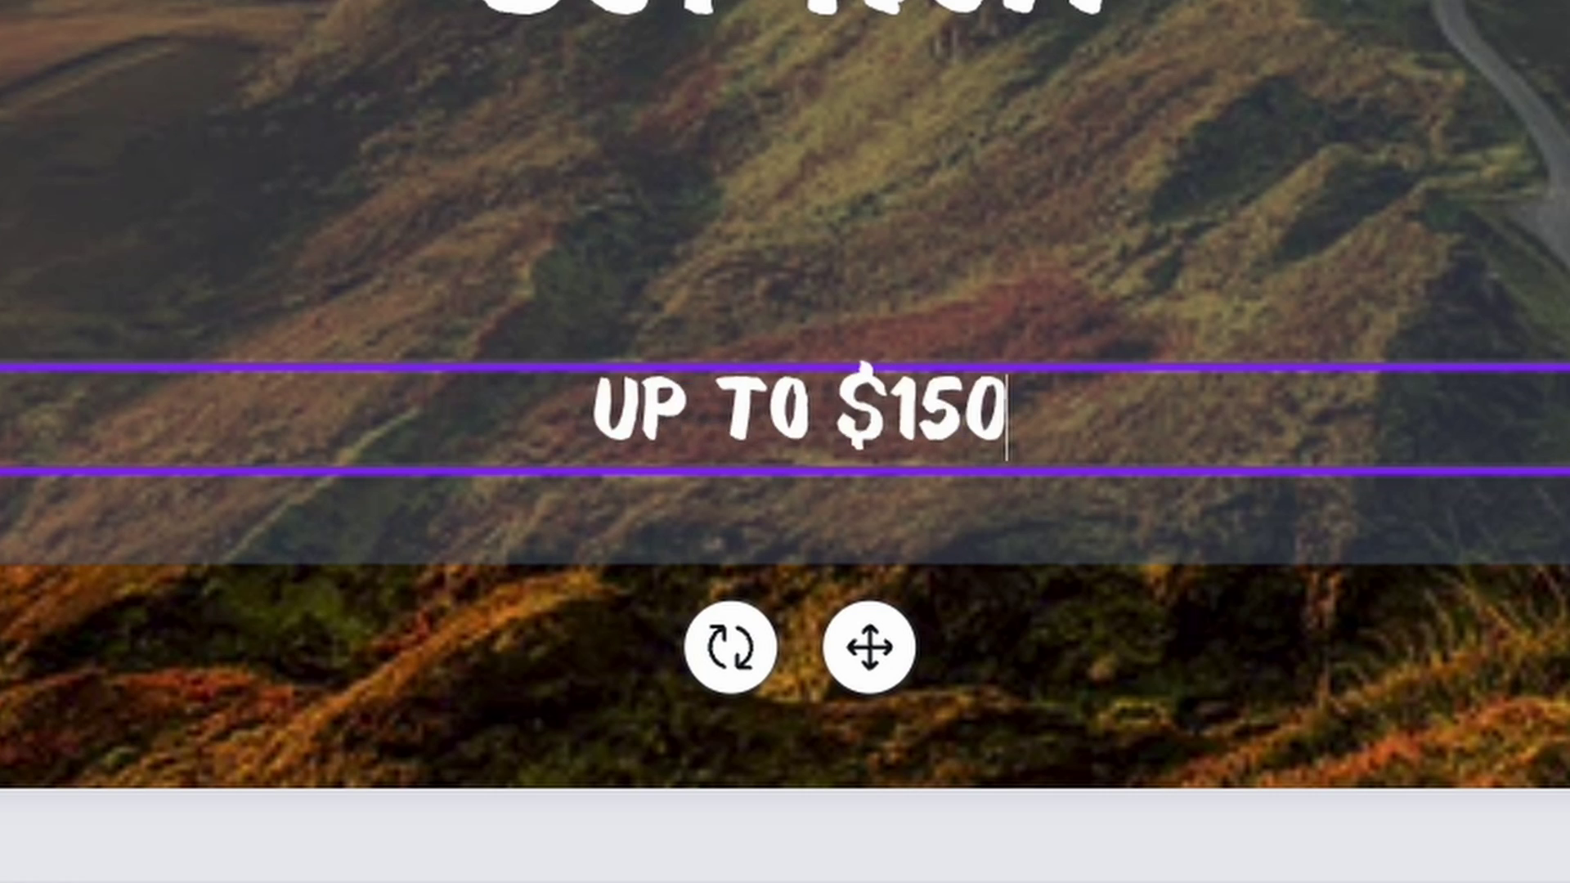
pyautogui.write('OFF CAMERAS')
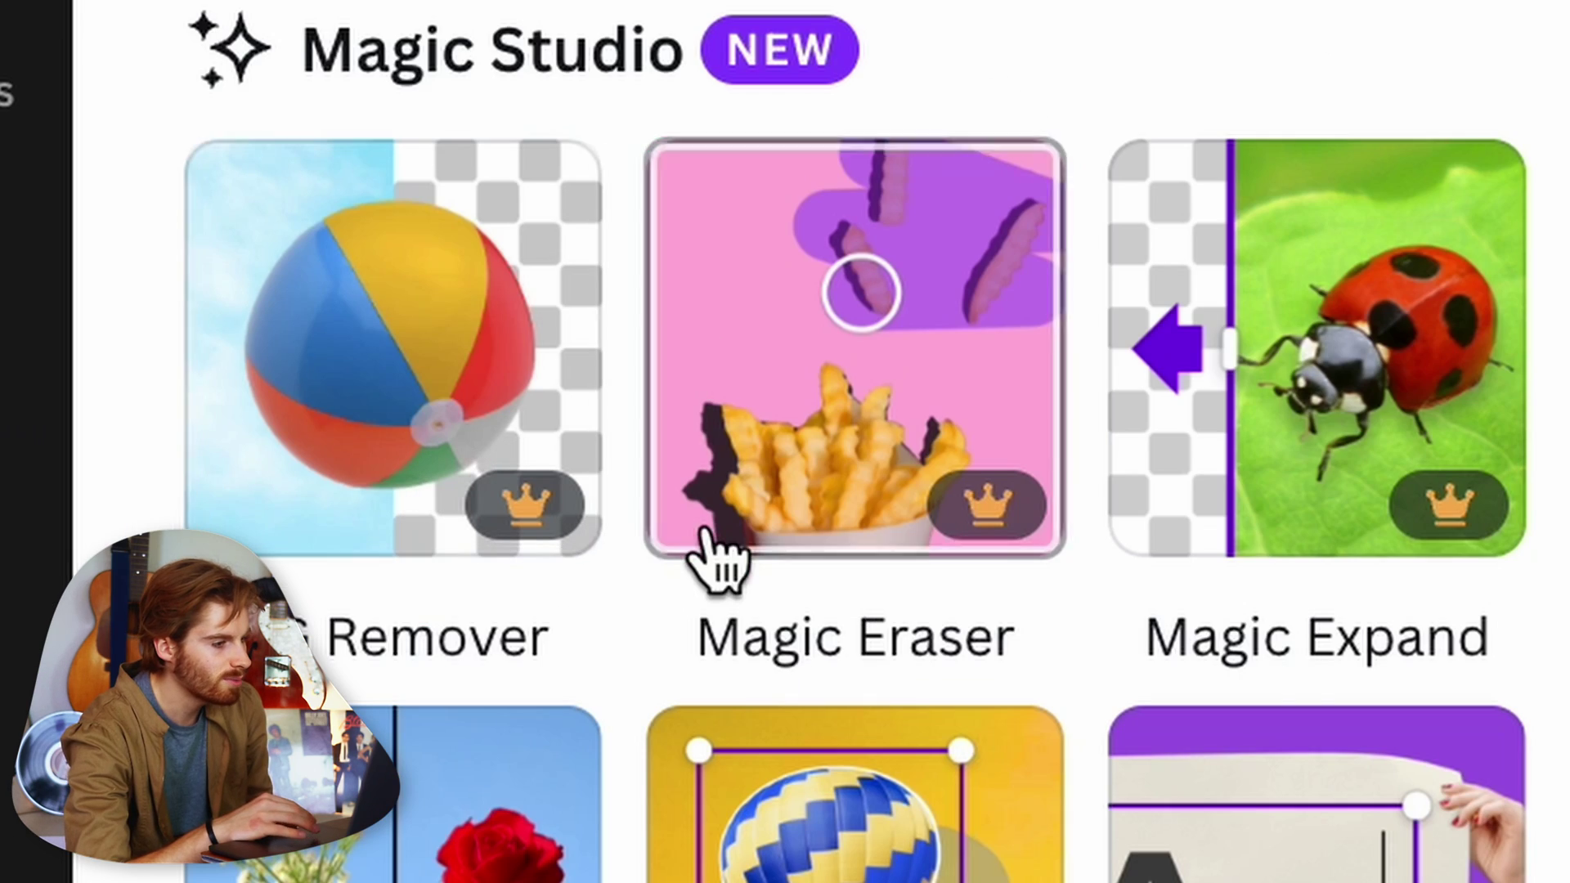
# Try the Belvedere, Sandi, Tundra and Chroma filters, then apply the Violet duotone
pyautogui.click(1357, 482)
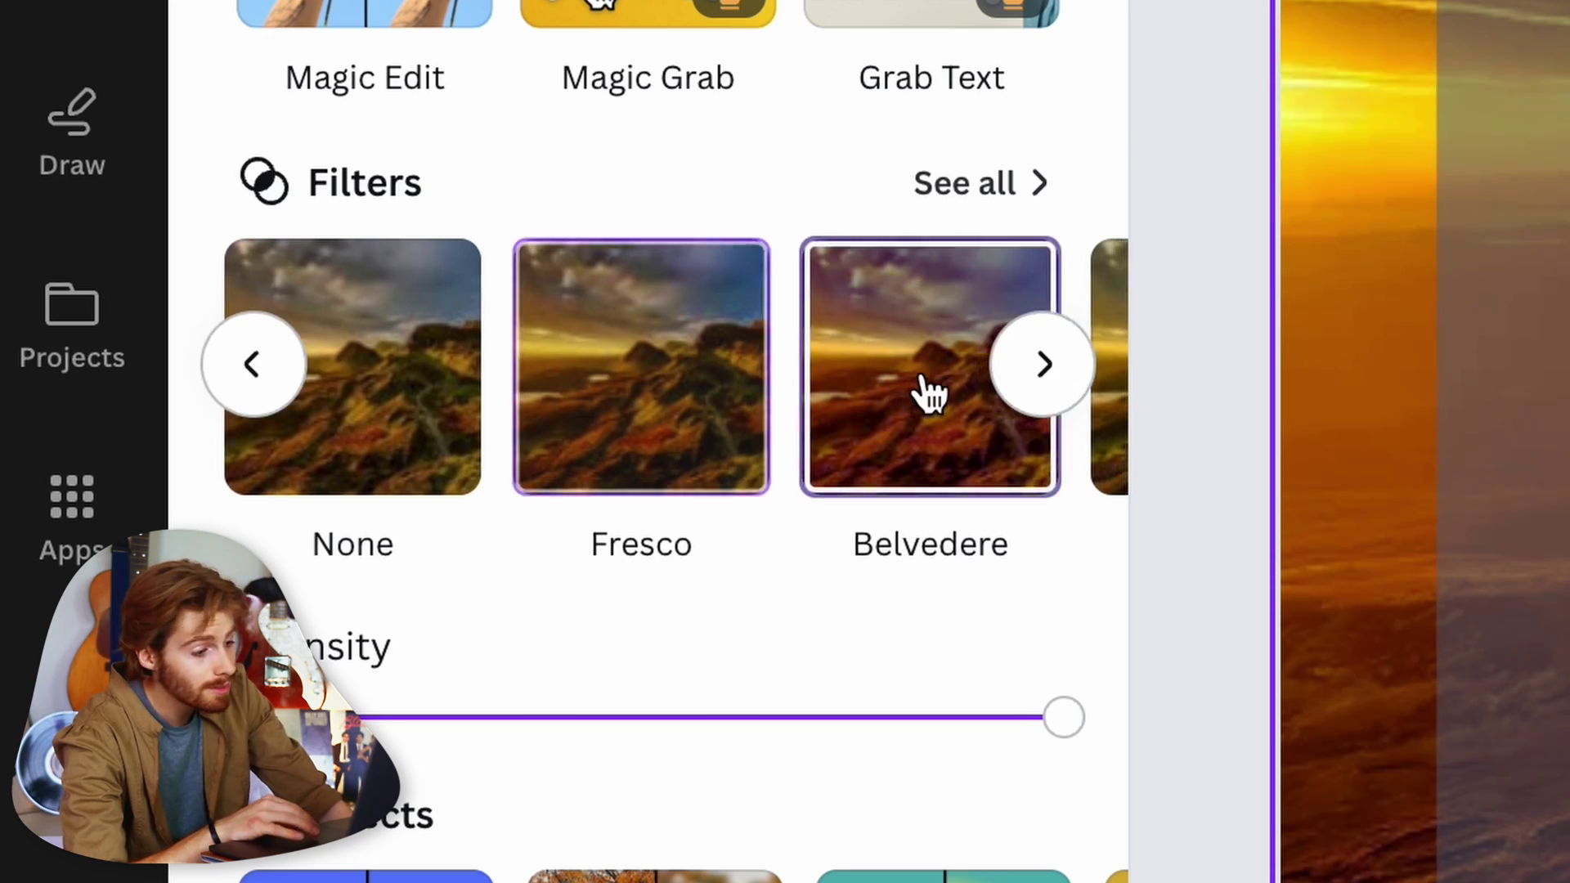
pyautogui.click(929, 392)
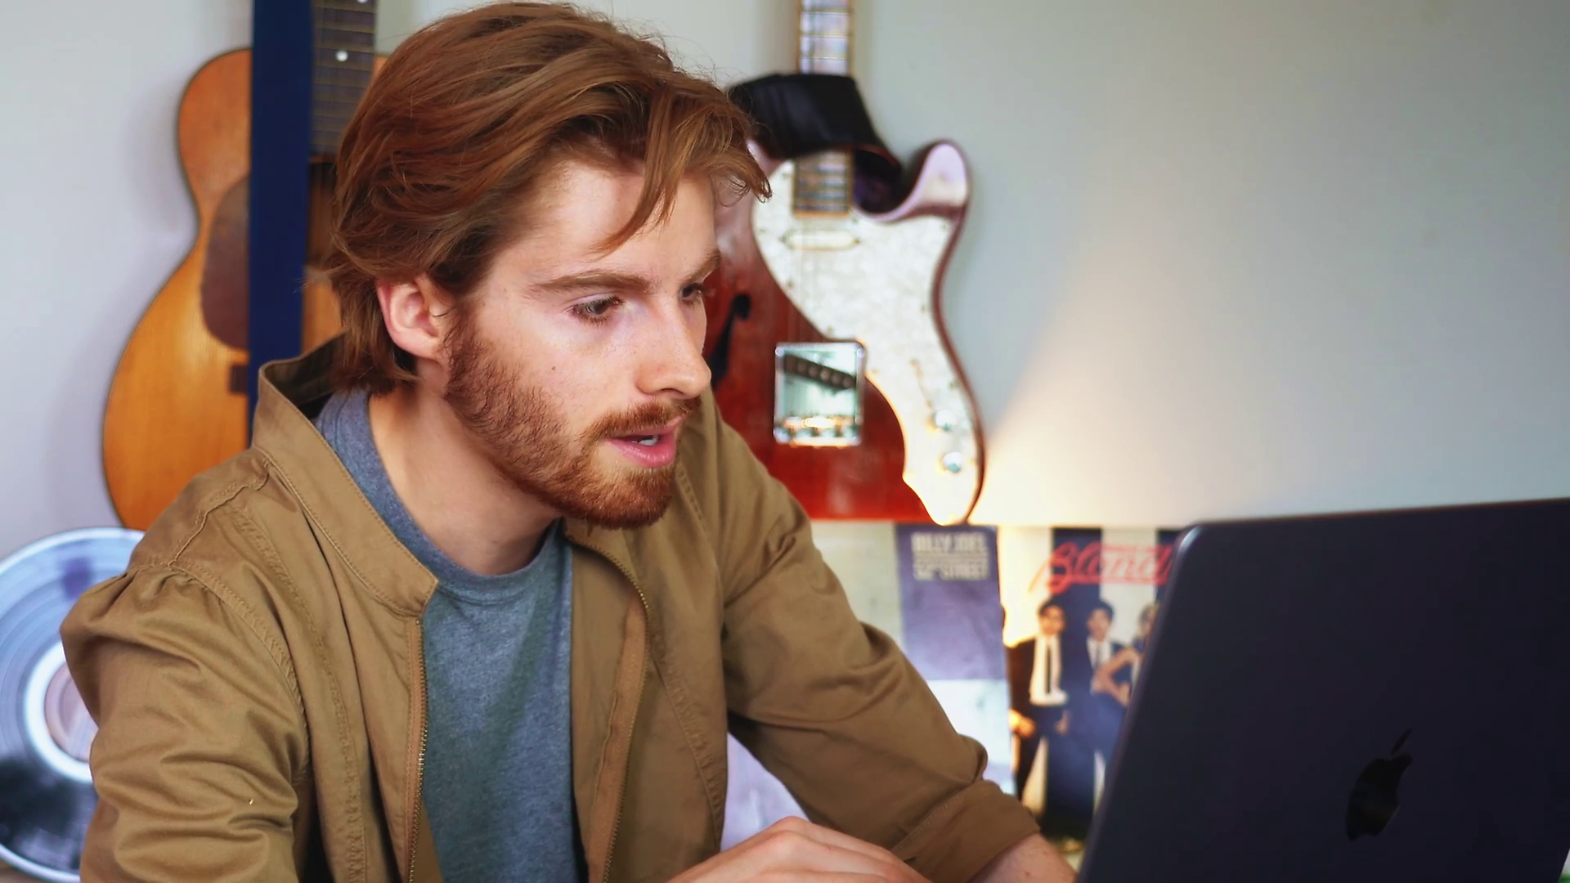
pyautogui.click(198, 439)
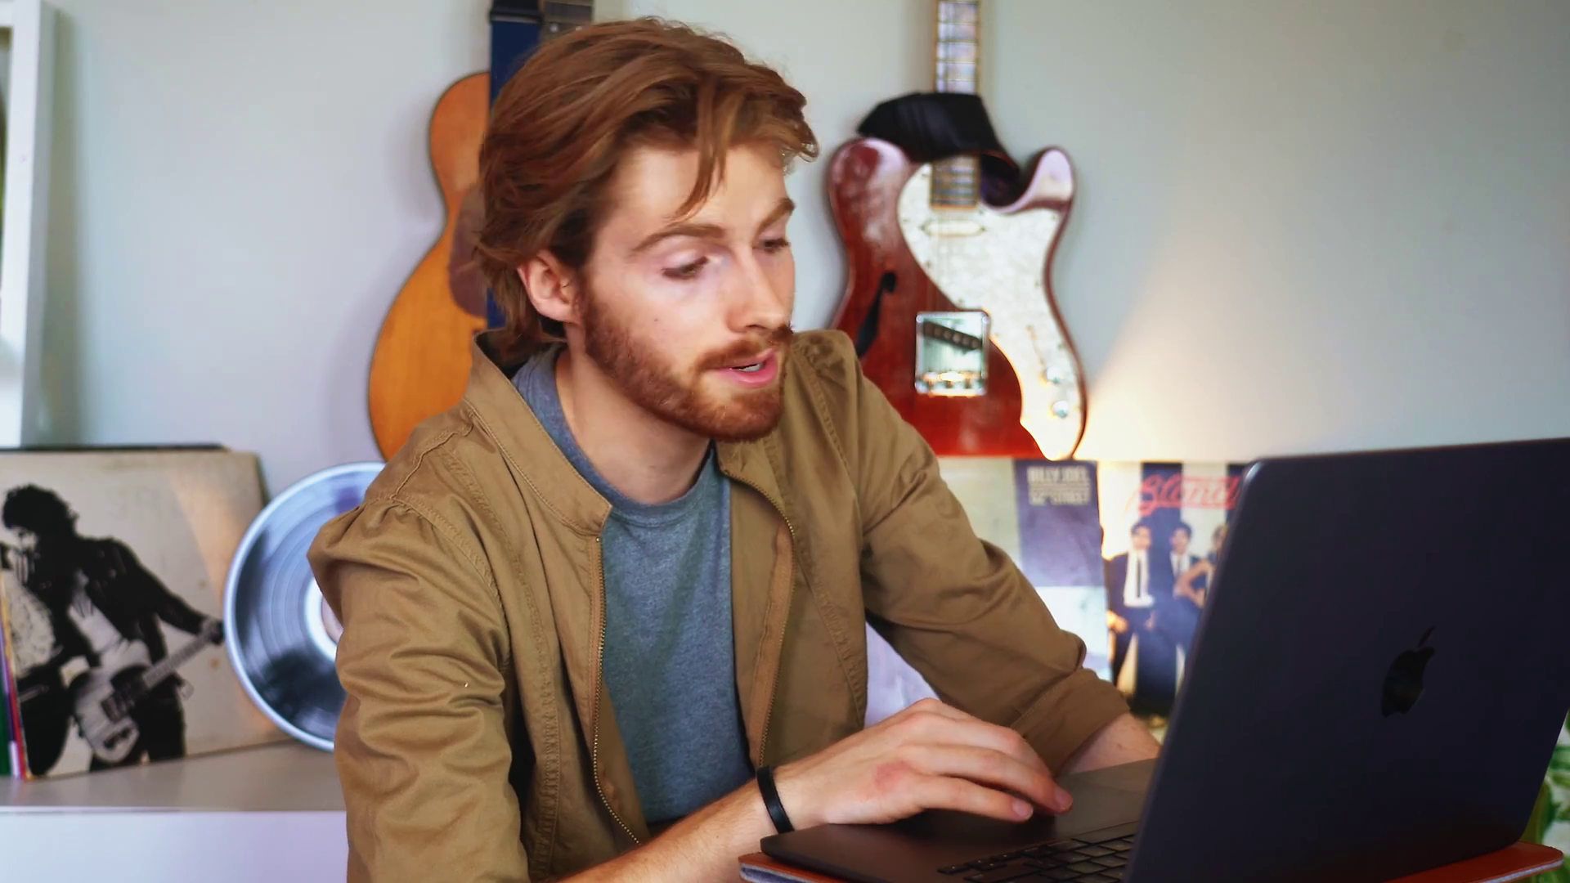
pyautogui.click(270, 497)
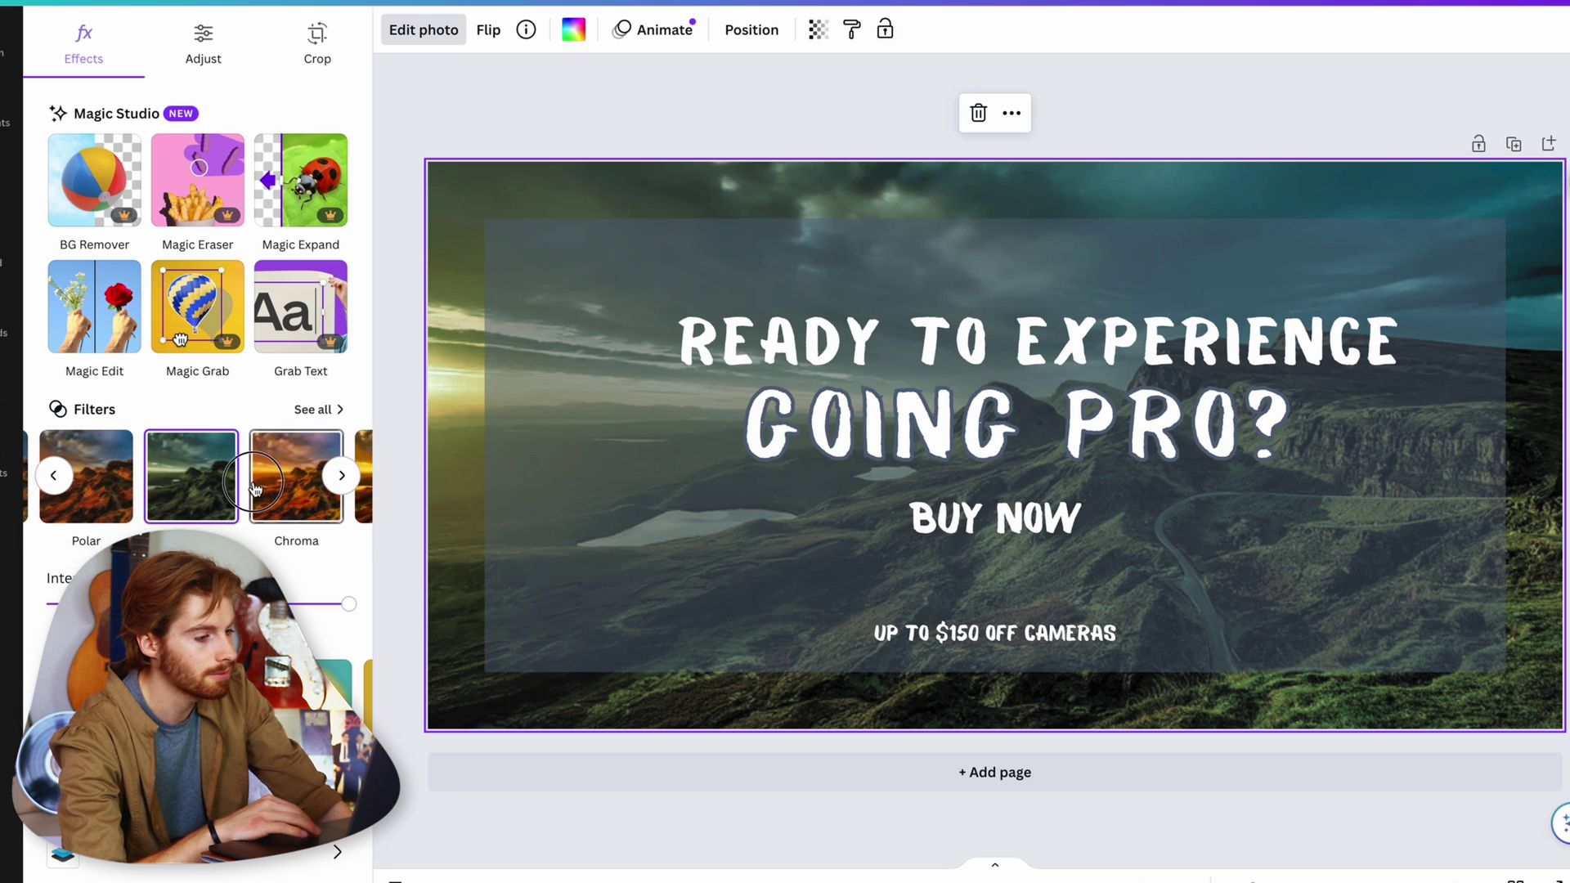
pyautogui.click(255, 489)
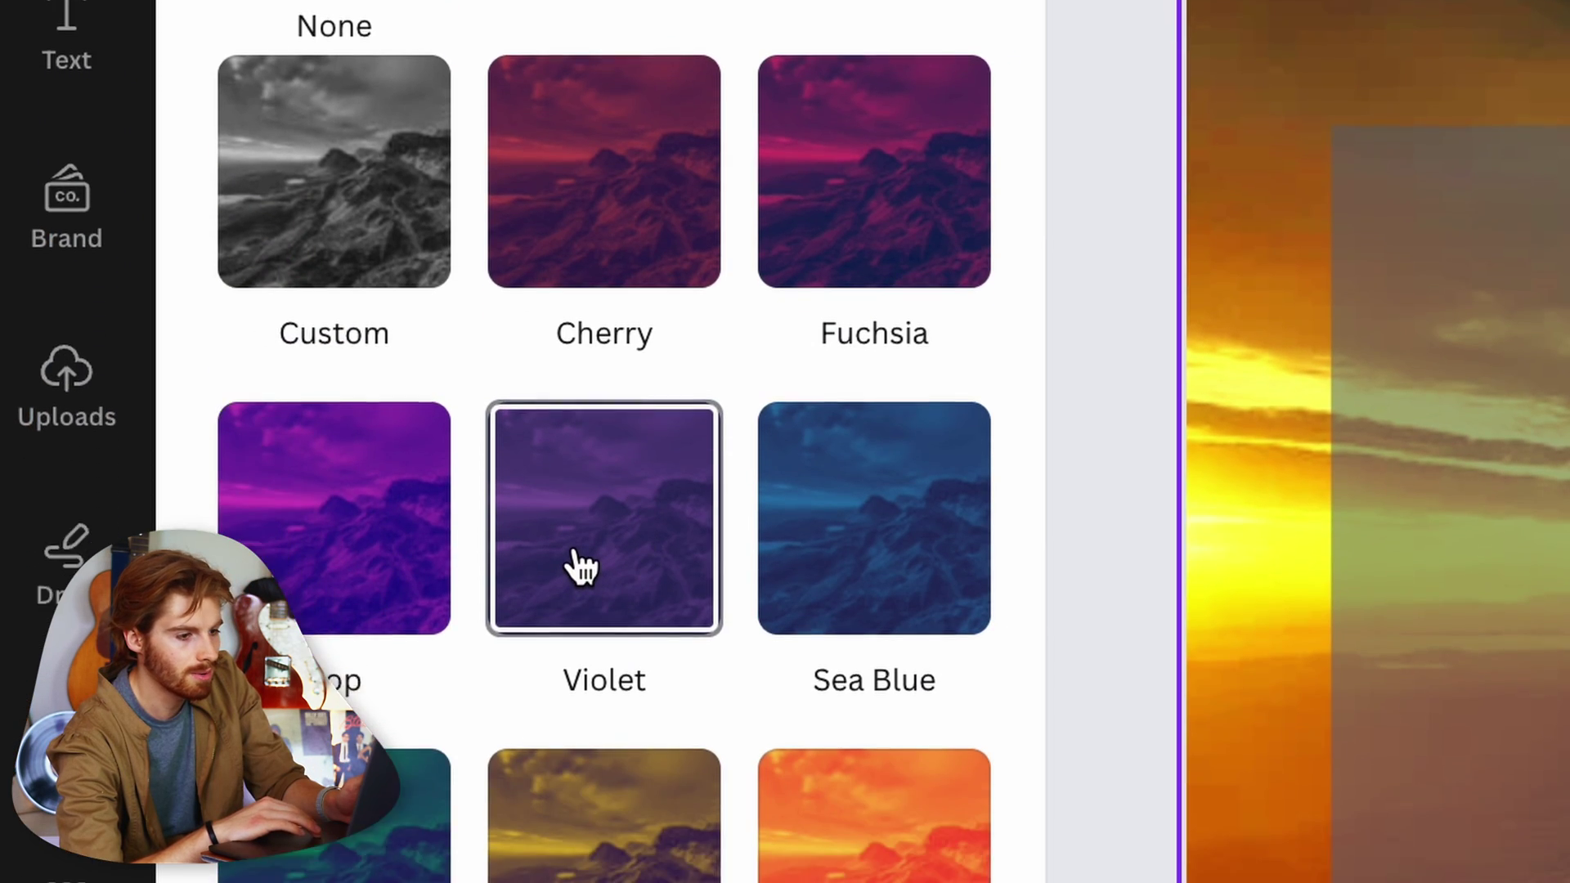
pyautogui.click(582, 567)
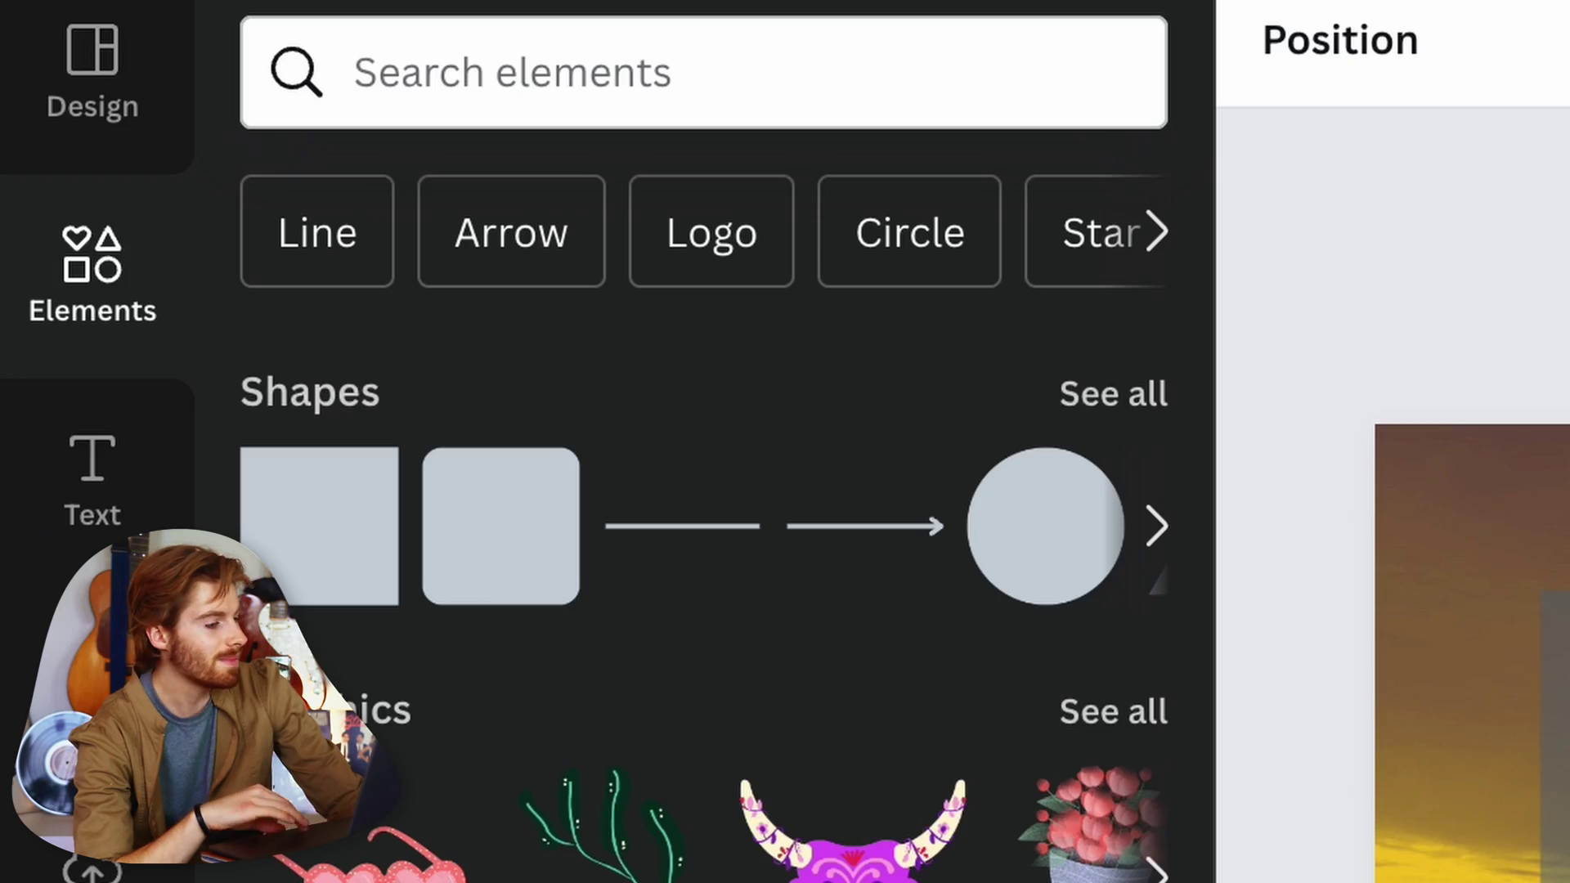
# Search Elements for 'gopro' and draw a red marker stroke toward BUY NOW
pyautogui.scroll(-1, 724, 505)
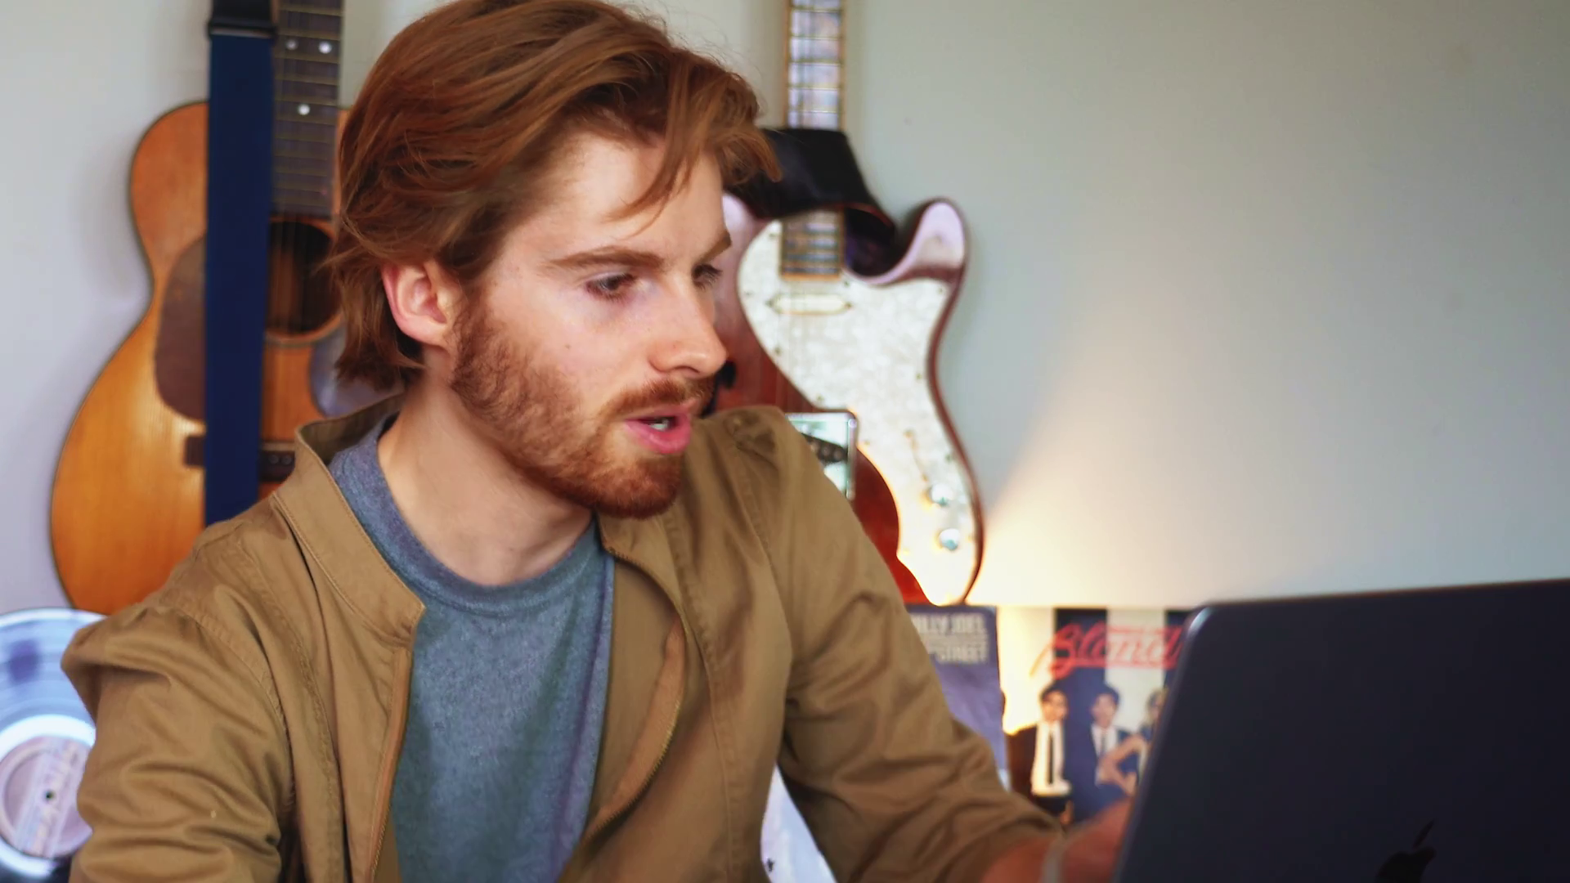
pyautogui.write('gopr')
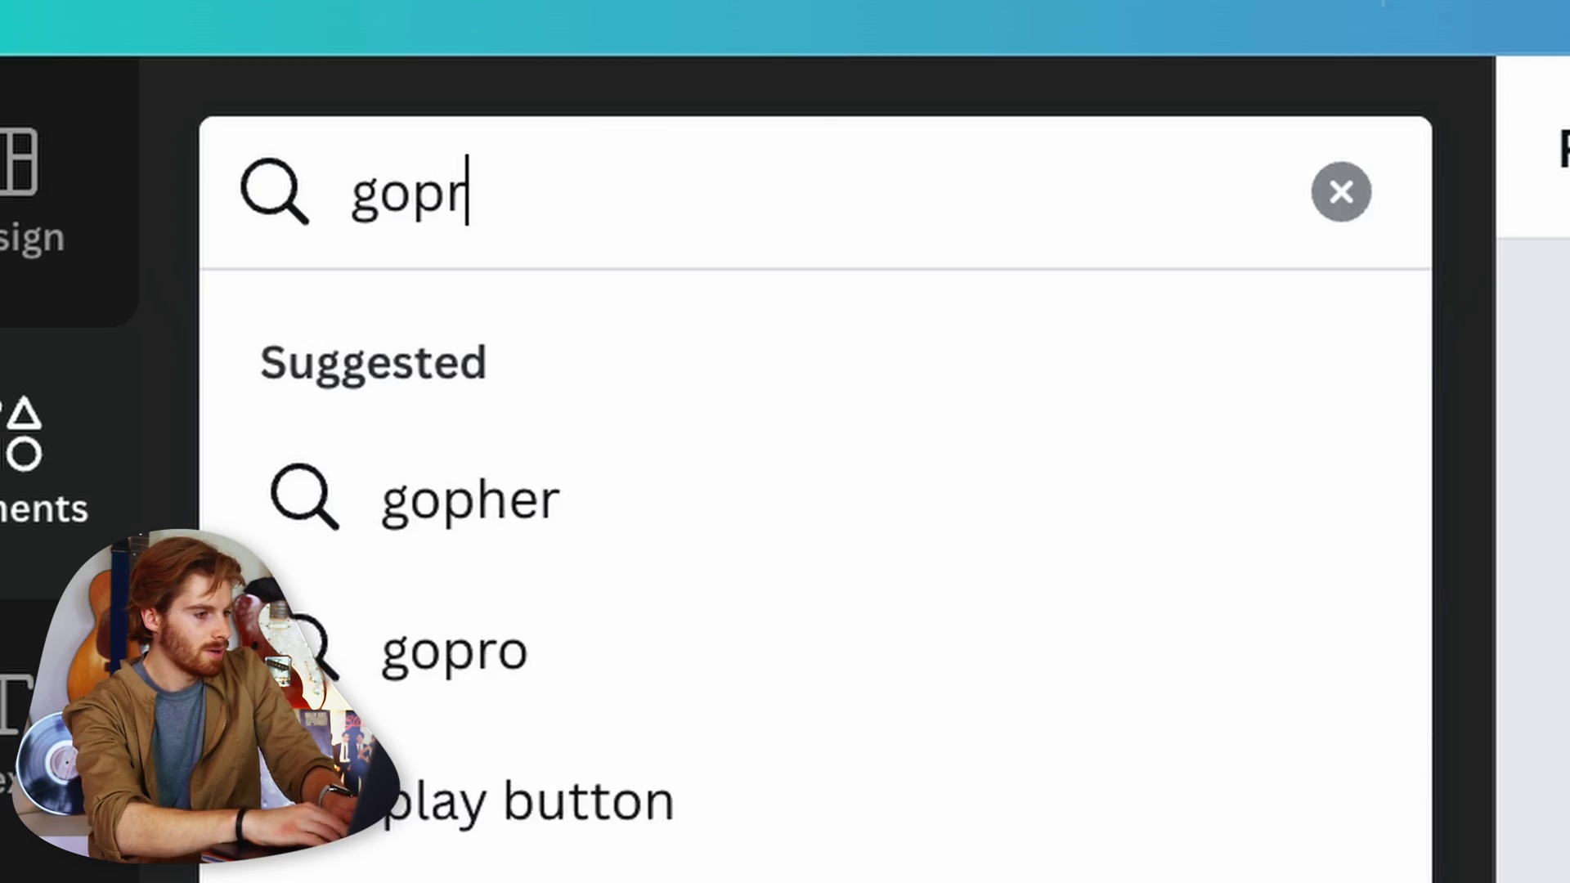
pyautogui.write('o')
pyautogui.press('Return')
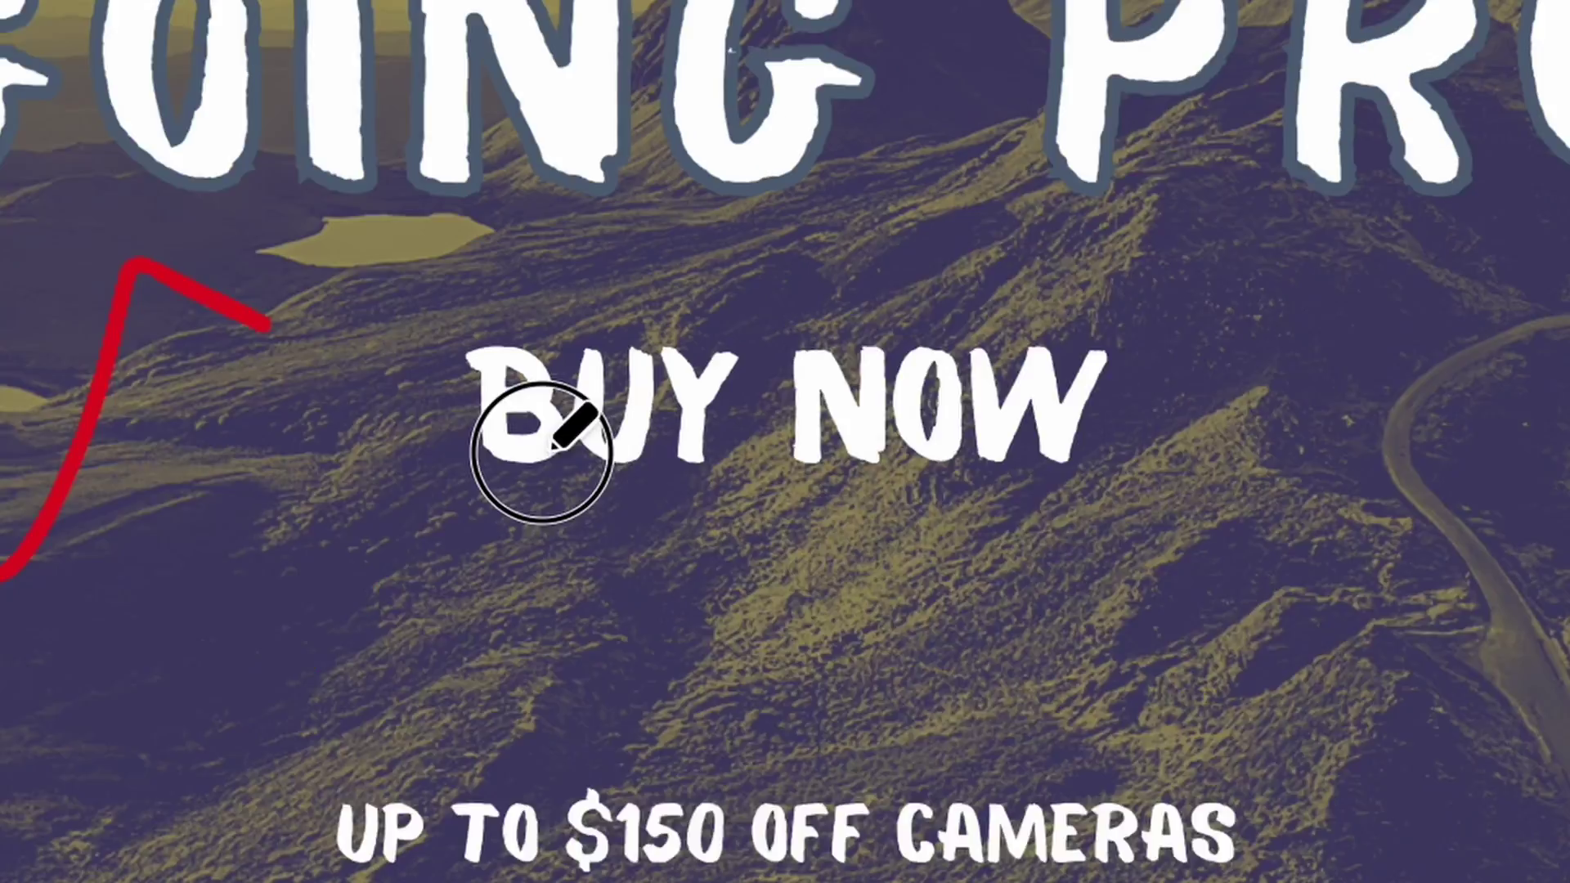
pyautogui.moveTo(543, 438); pyautogui.dragTo(1447, 405)
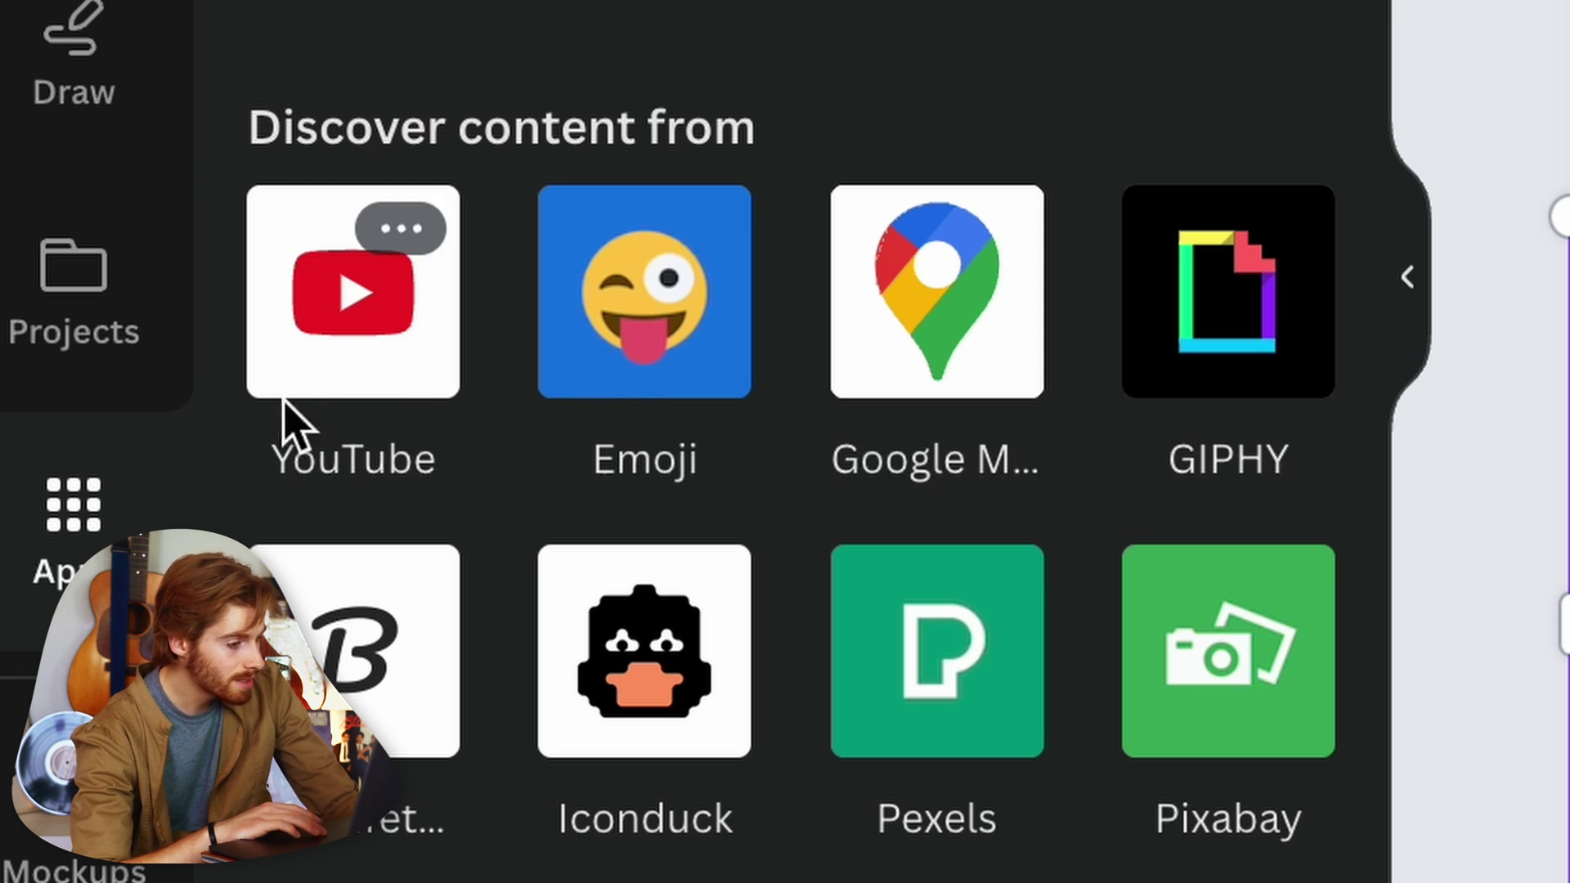
pyautogui.click(357, 360)
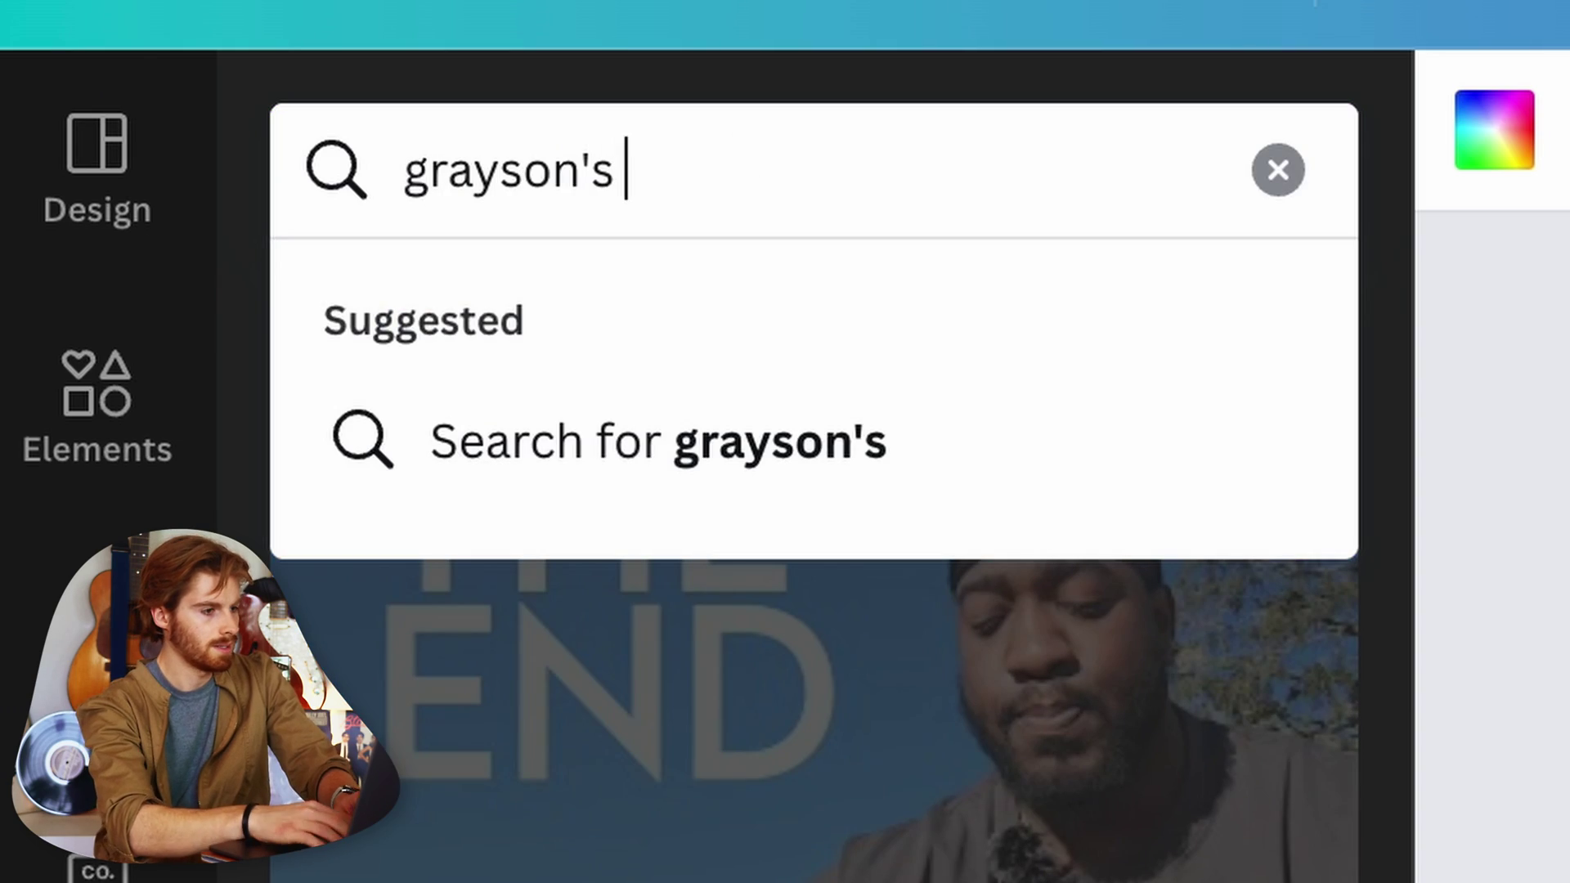
pyautogui.write('cs')
pyautogui.press('Return')
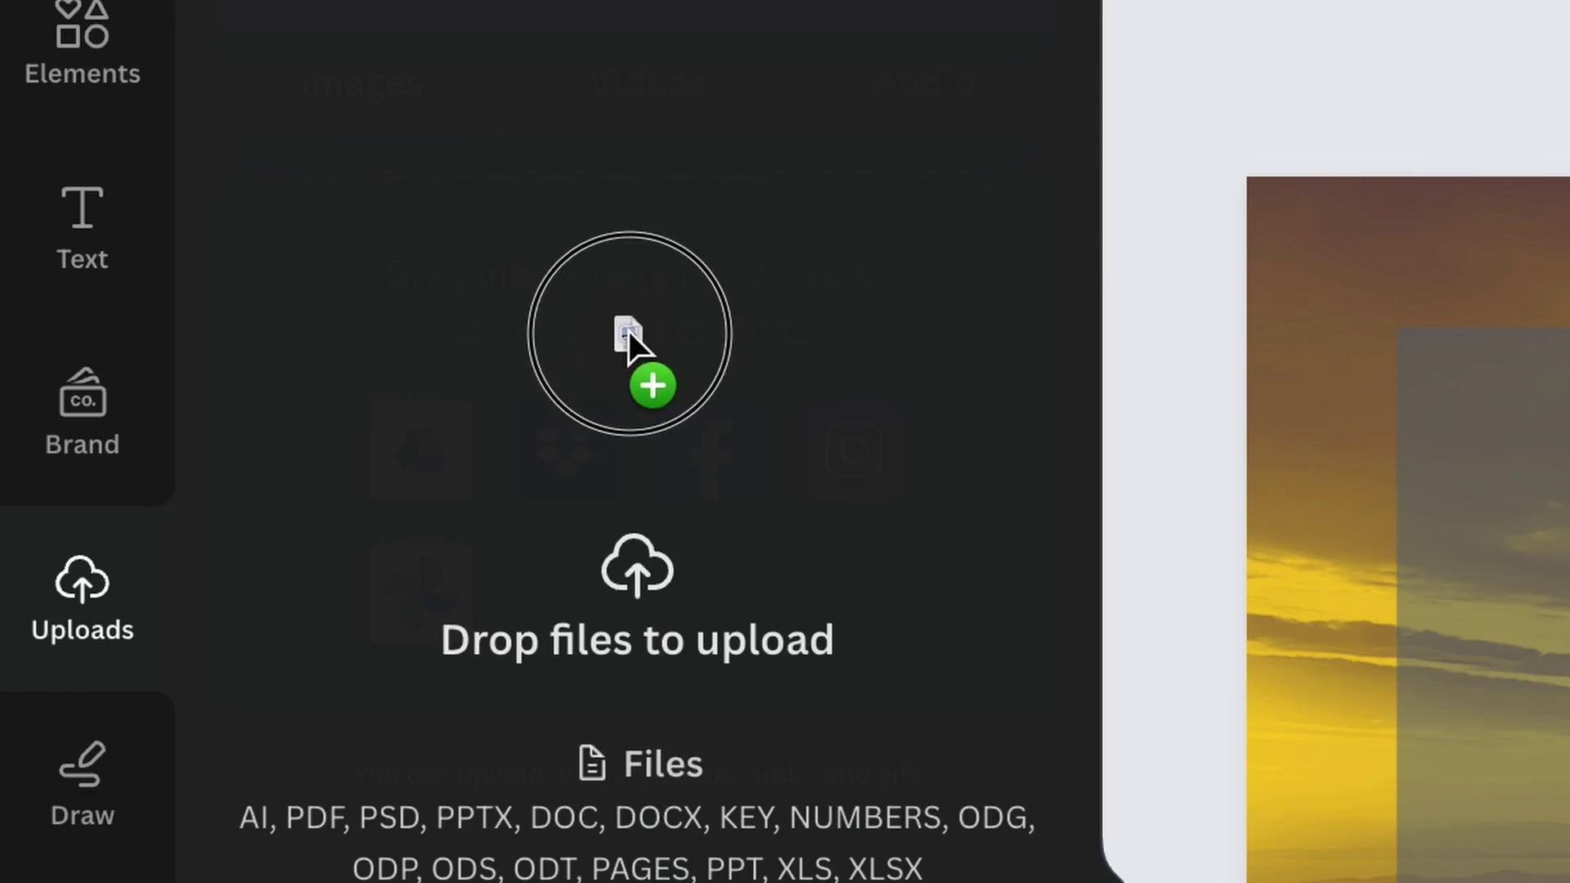
pyautogui.moveTo(630, 331); pyautogui.dragTo(635, 350)
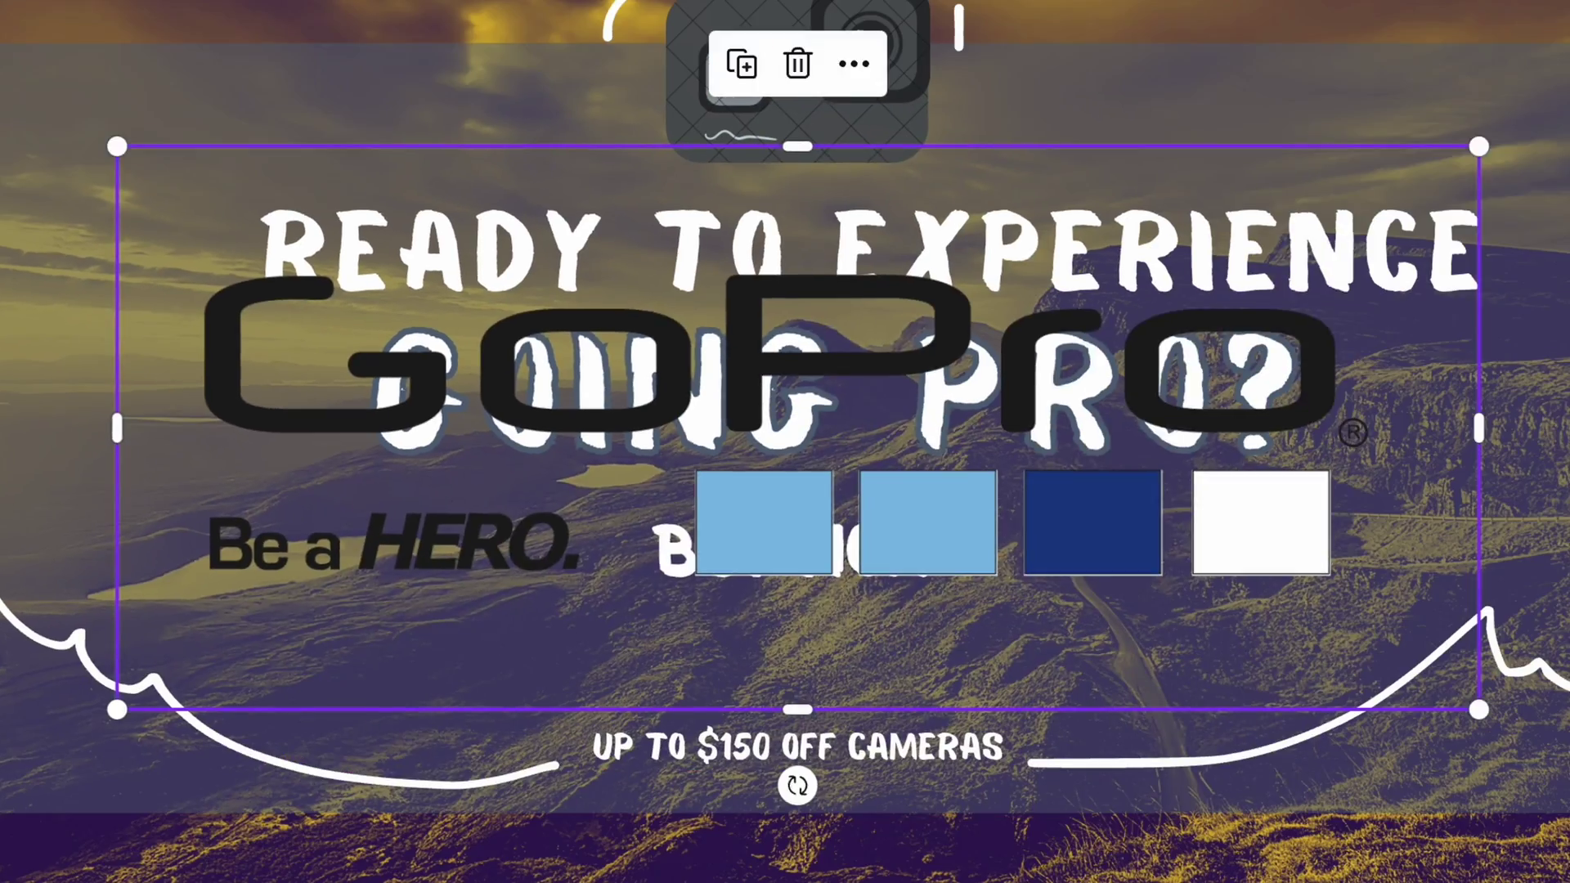
pyautogui.moveTo(1349, 262); pyautogui.dragTo(666, 428)
pyautogui.moveTo(420, 561); pyautogui.dragTo(554, 669)
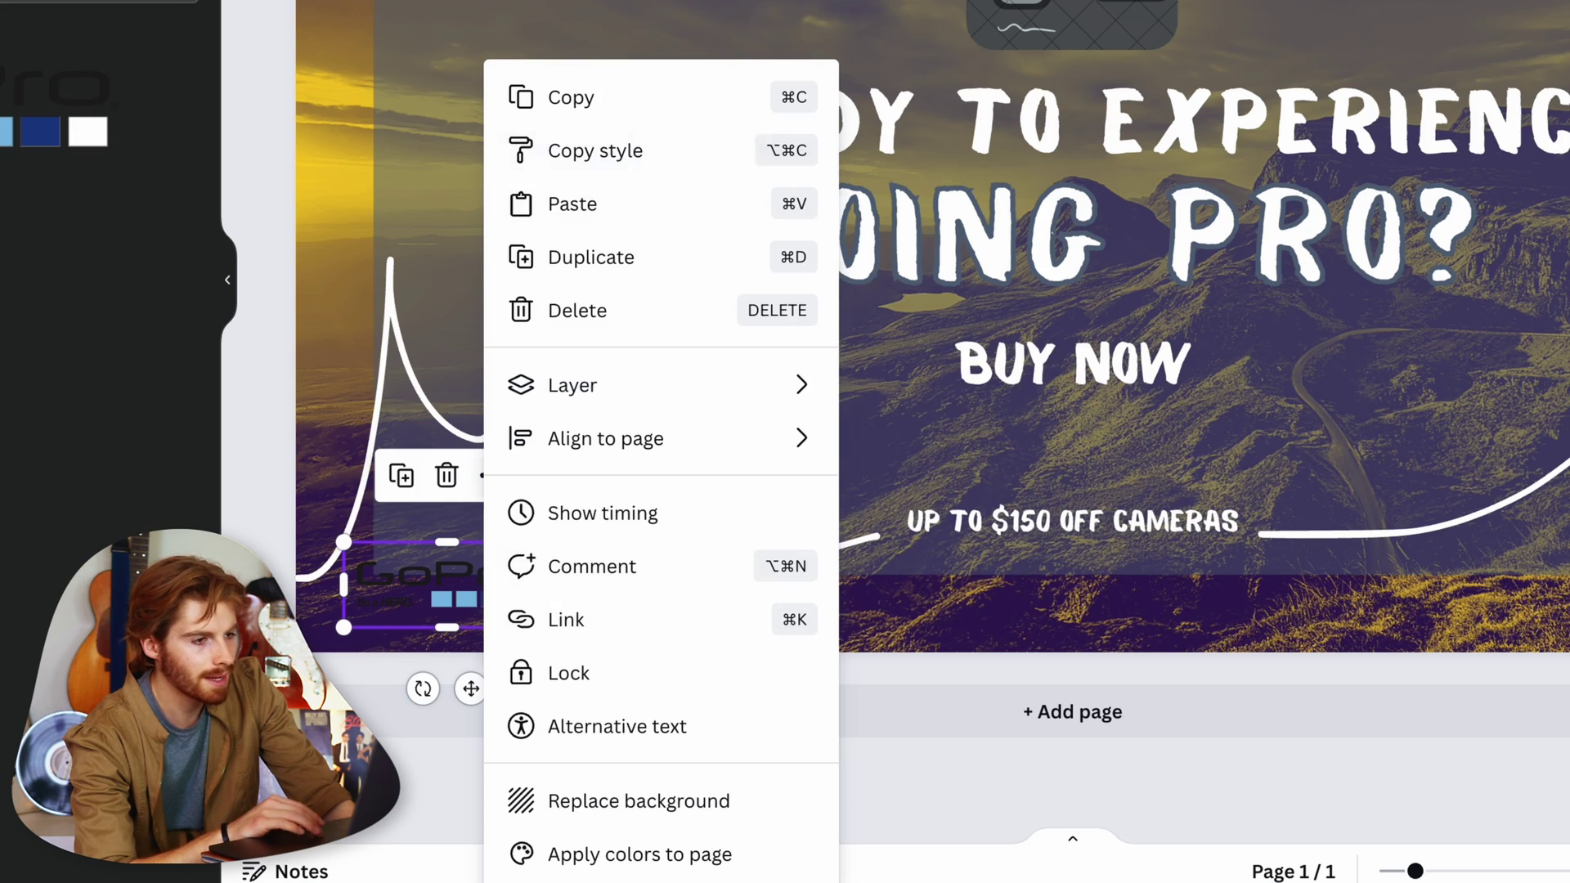
pyautogui.press('Escape')
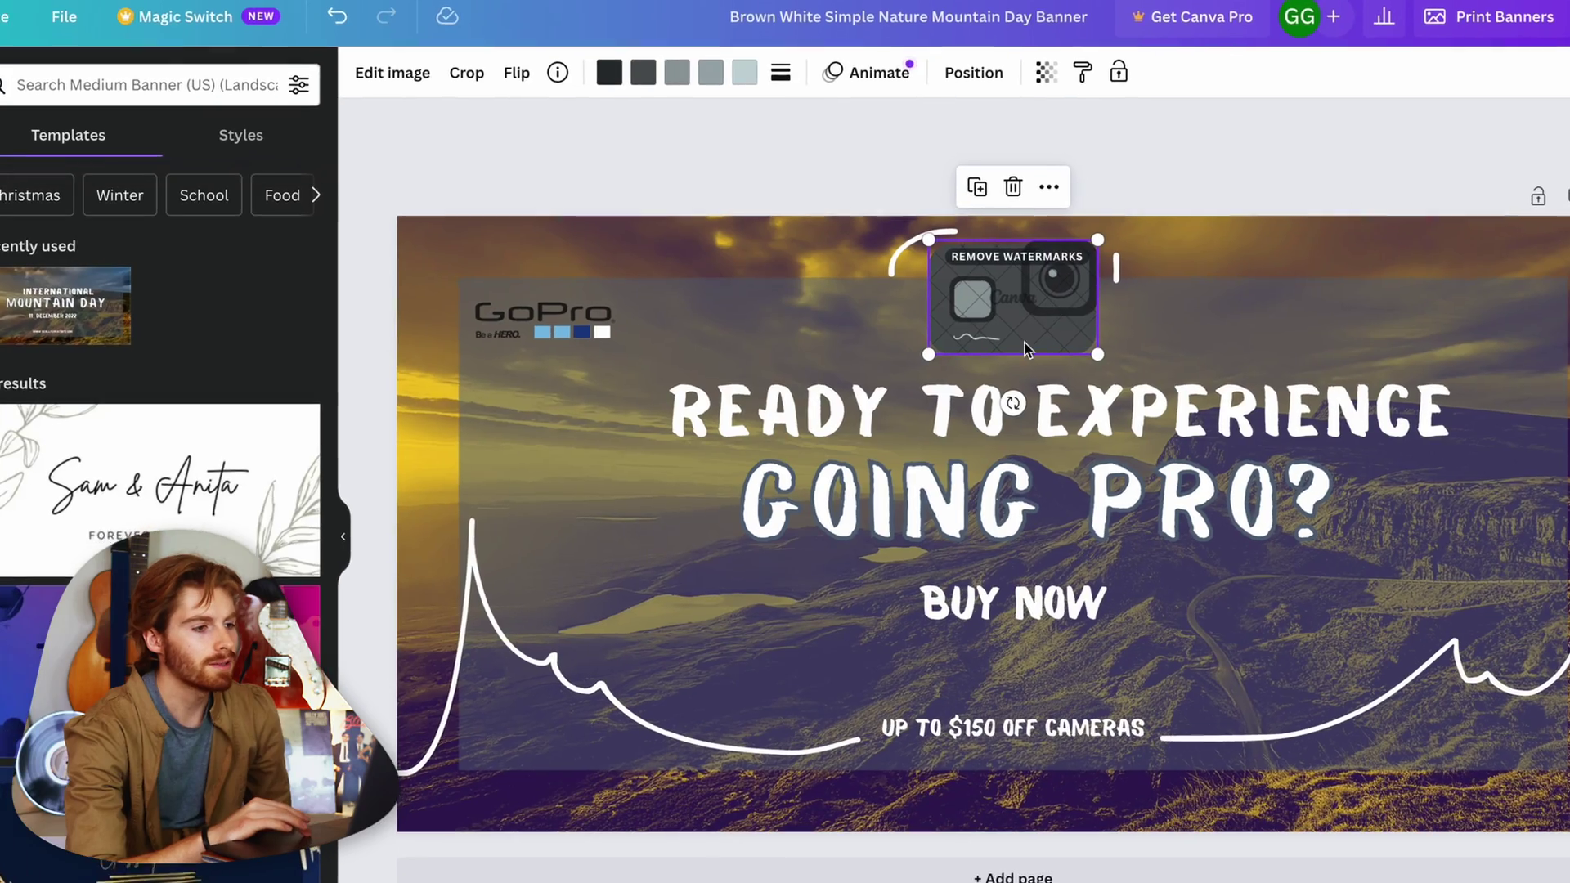
# Give the camera graphic the Wiggle animation
pyautogui.click(986, 474)
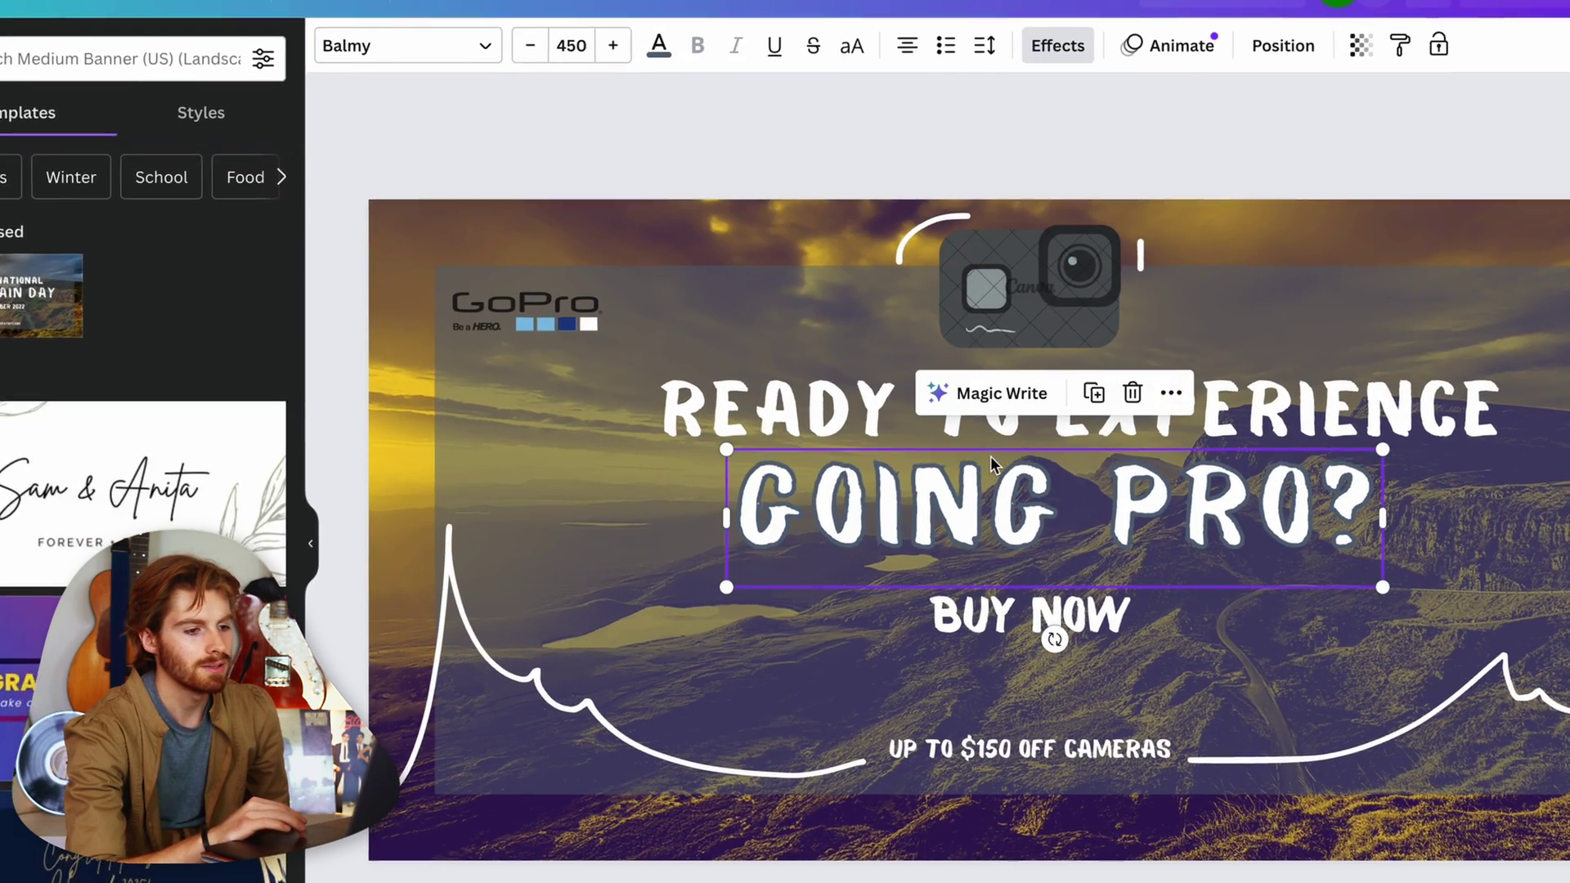
pyautogui.click(1287, 408)
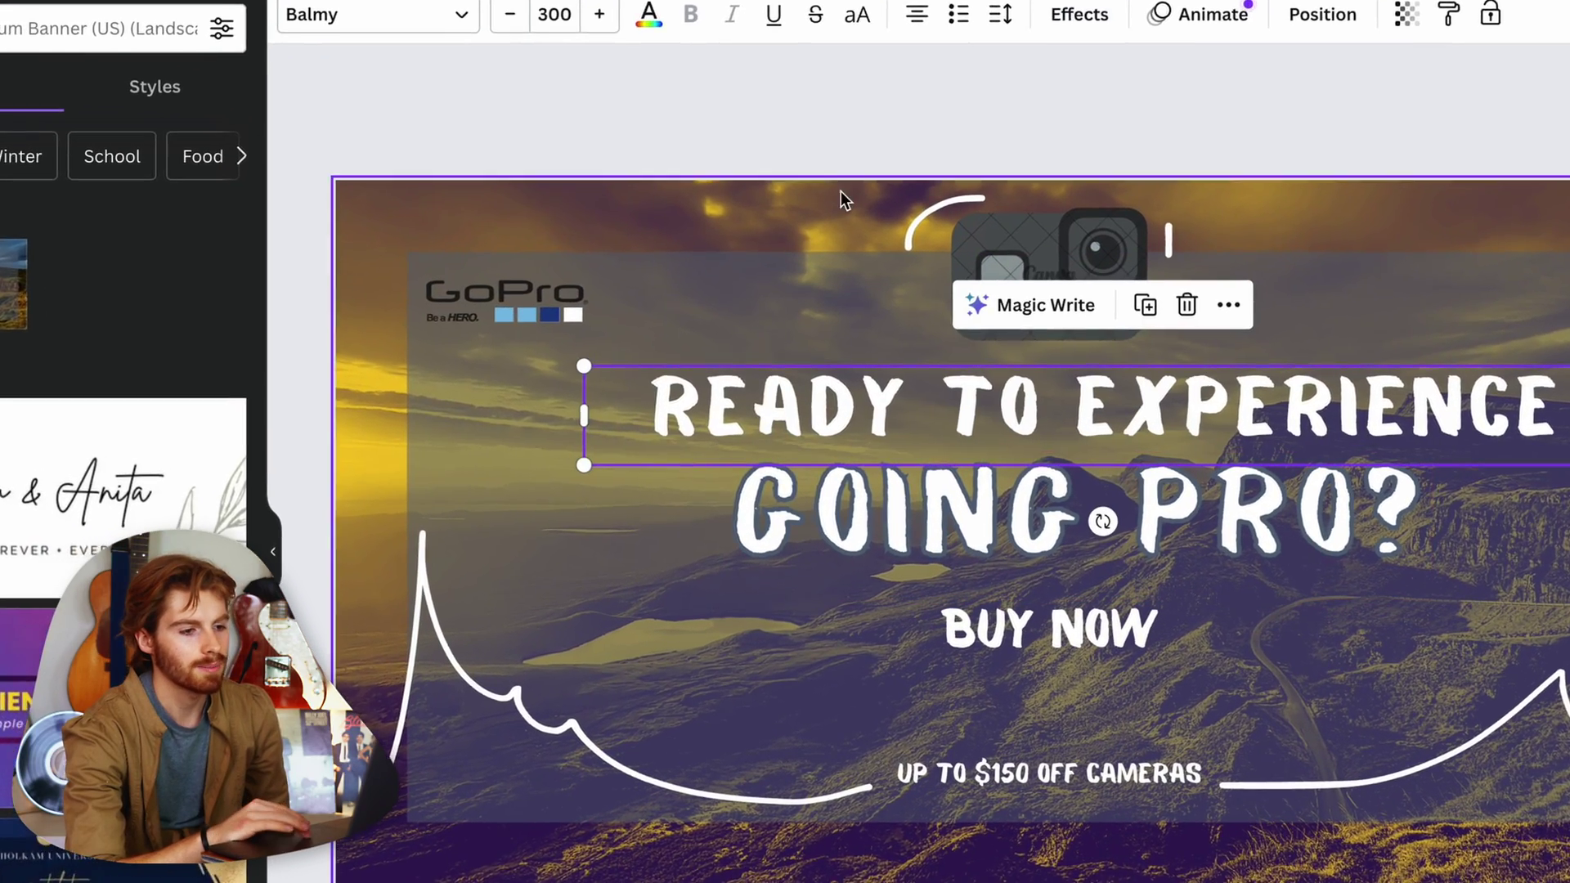
pyautogui.click(1055, 246)
pyautogui.click(882, 27)
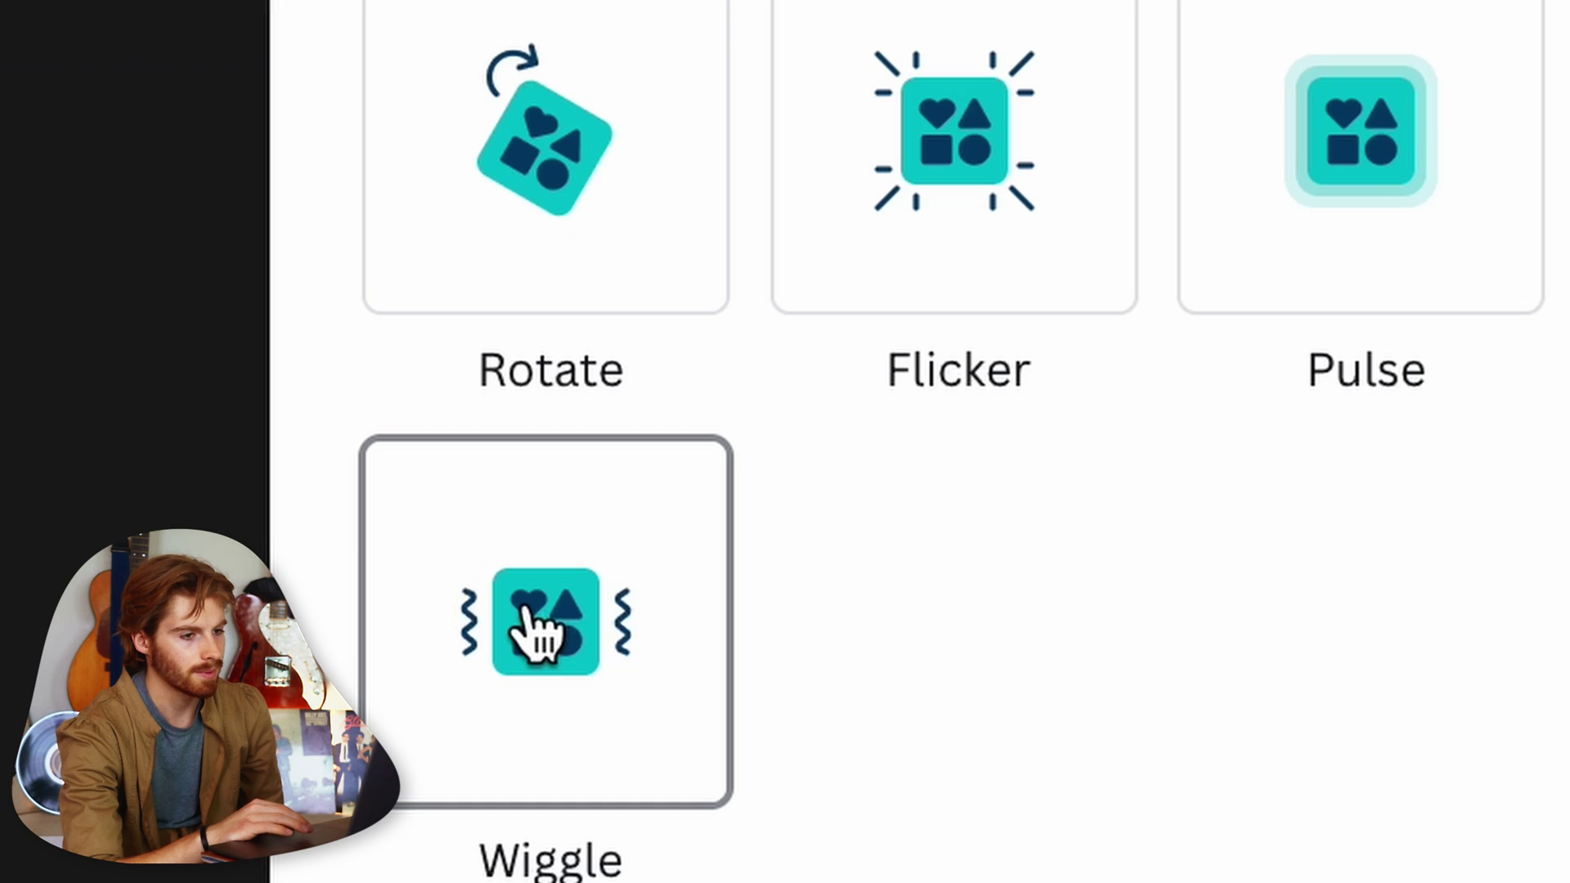
pyautogui.click(540, 625)
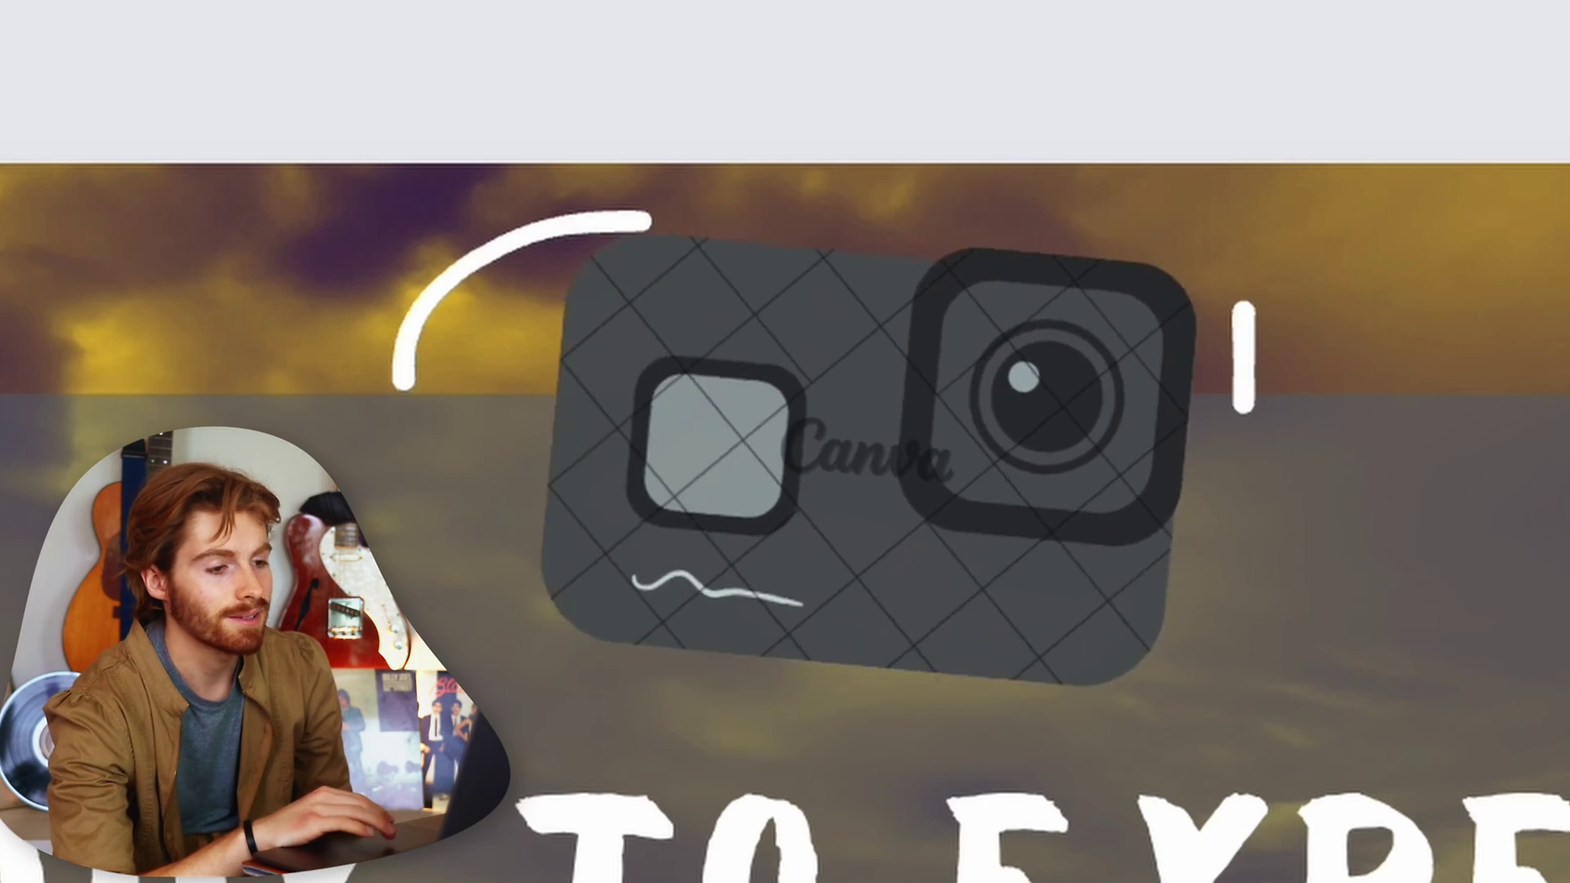
# Apply the Fade text animation to the READY TO EXPERIENCE heading
pyautogui.click(859, 458)
pyautogui.click(1078, 118)
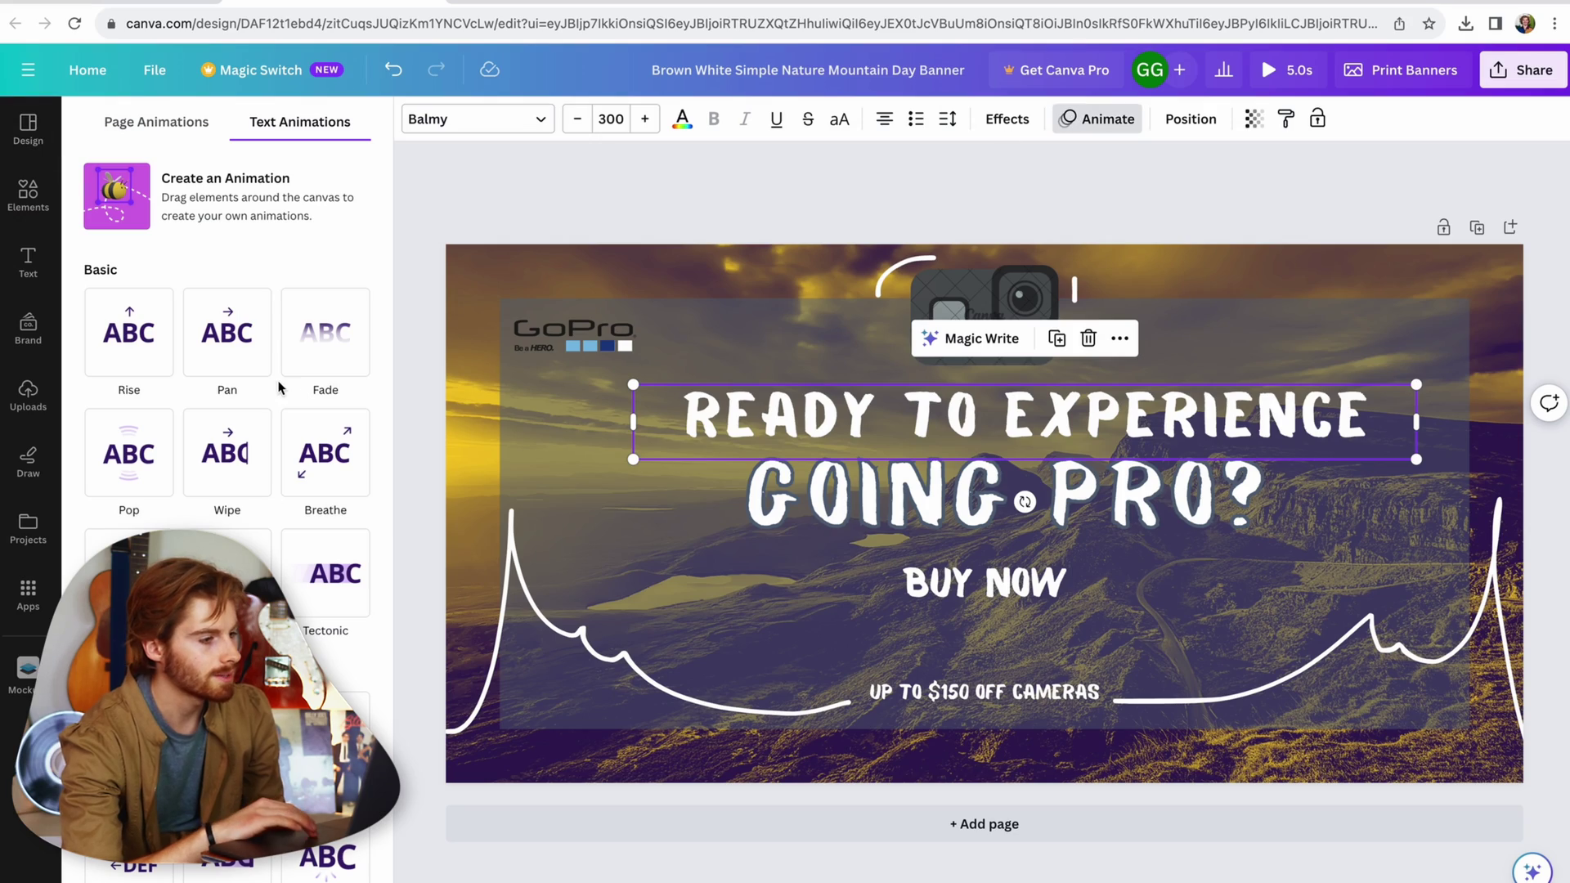
pyautogui.click(322, 368)
pyautogui.click(1006, 491)
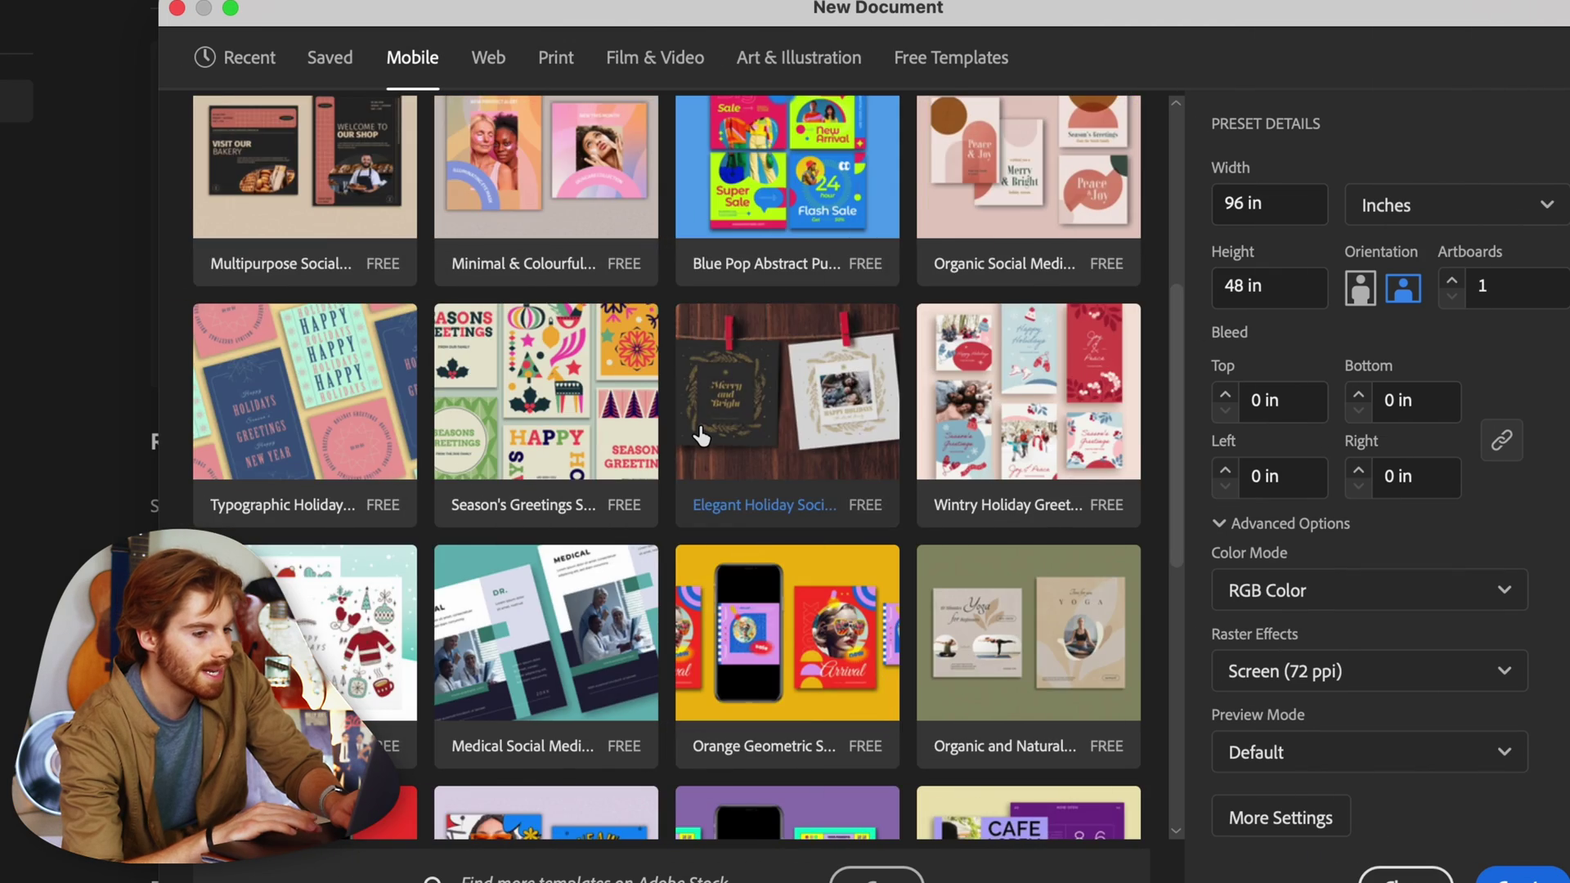
# Browse the New Document Mobile presets and templates for the 96 × 48 in landscape size
pyautogui.scroll(5, 695, 433)
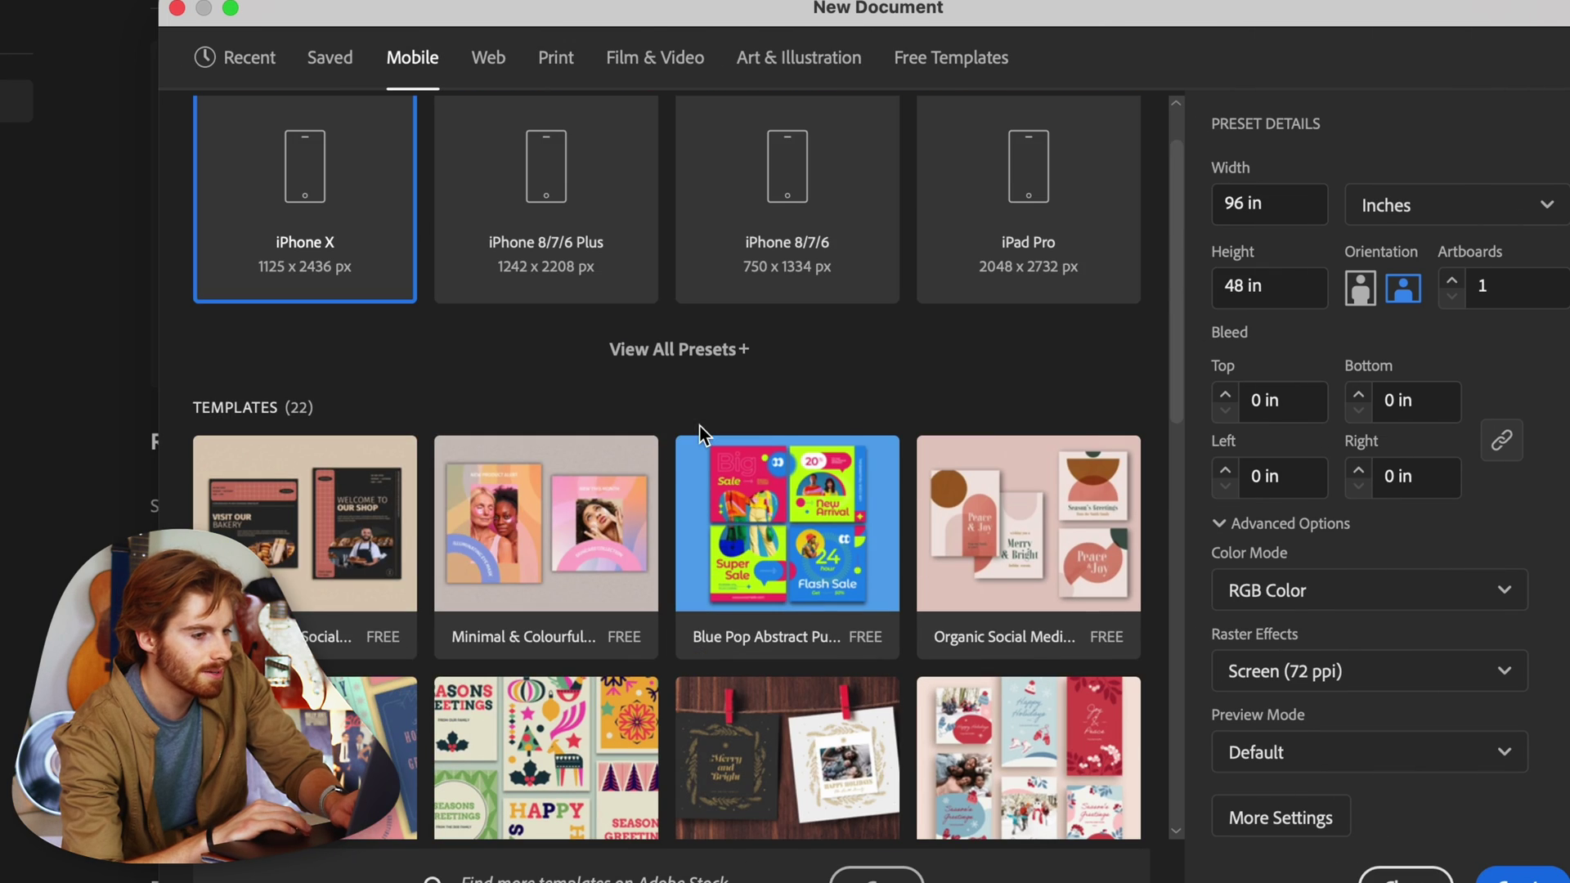
pyautogui.scroll(-1, 624, 490)
pyautogui.scroll(-10, 624, 488)
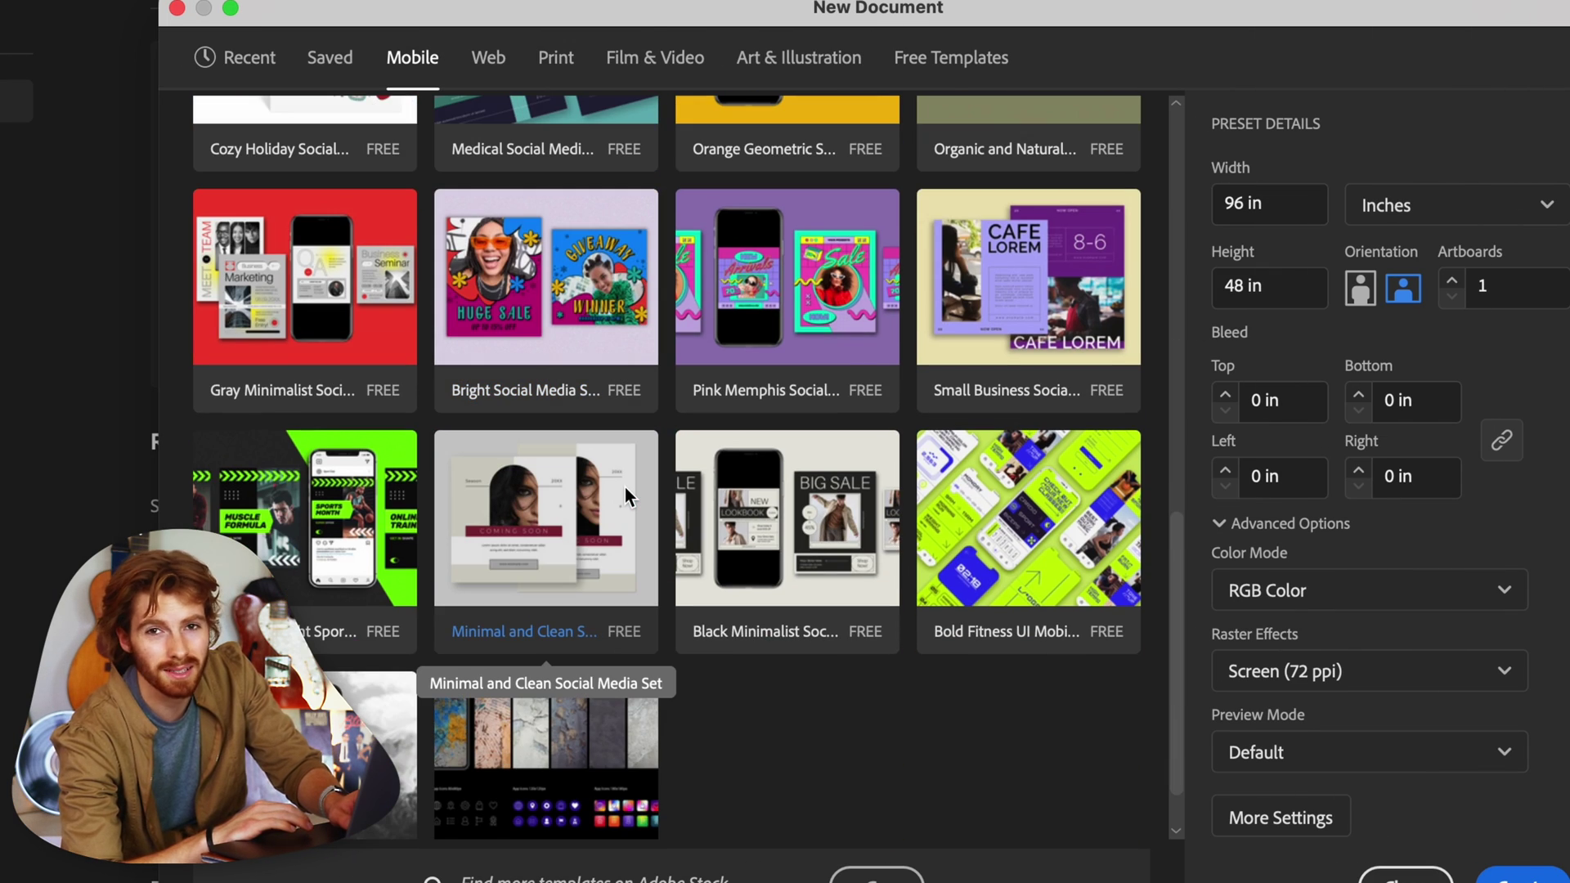
pyautogui.scroll(10, 625, 487)
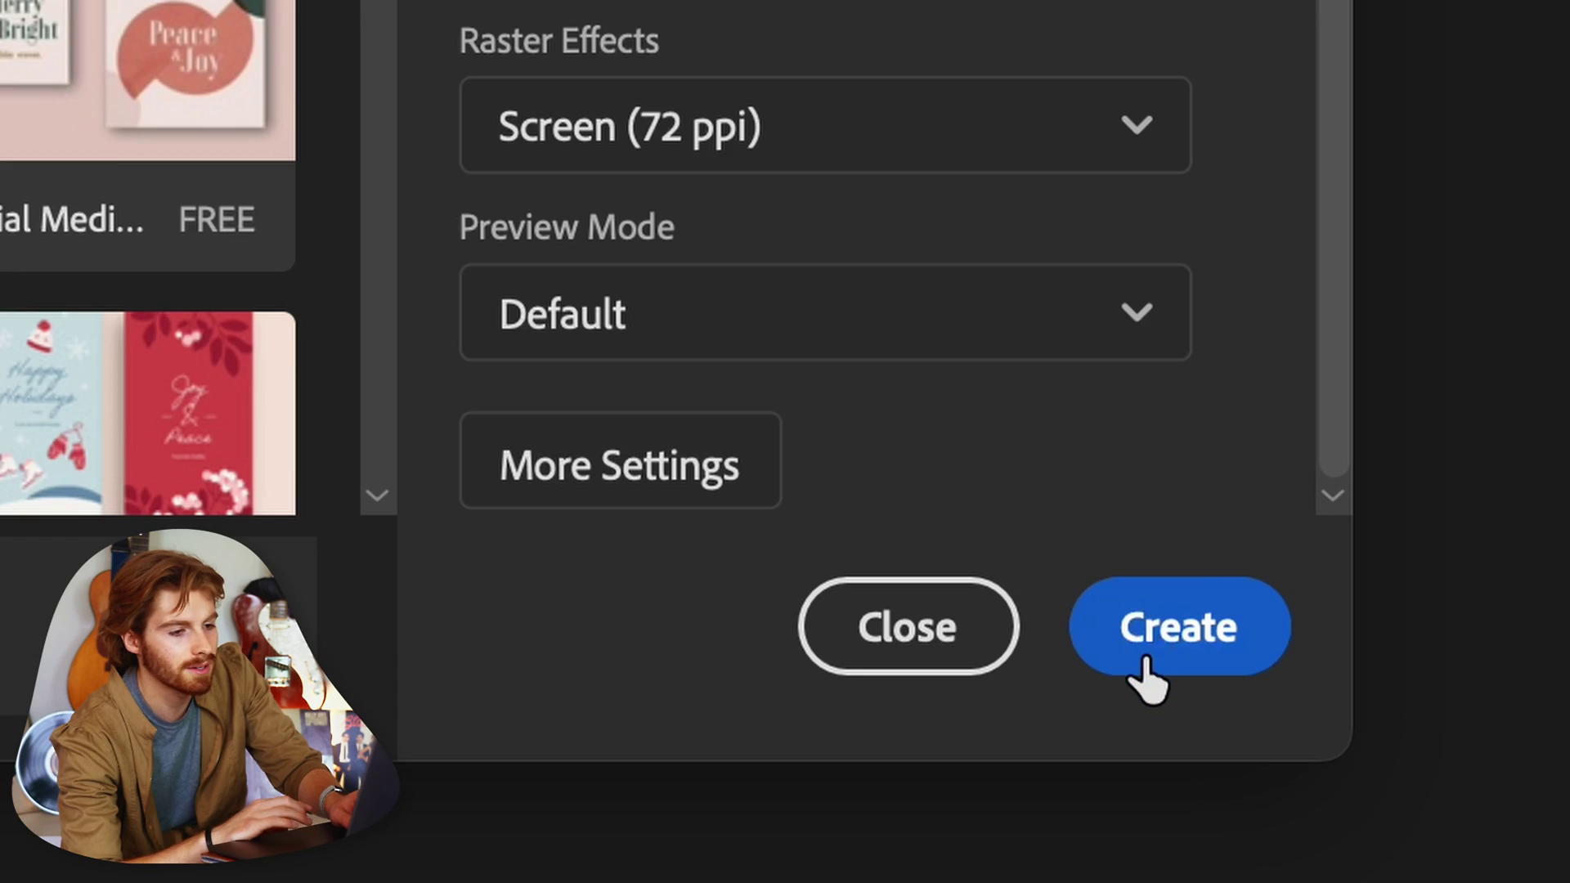
# Create the landscape document and browse Google Images for GoPro banner references
pyautogui.click(1136, 646)
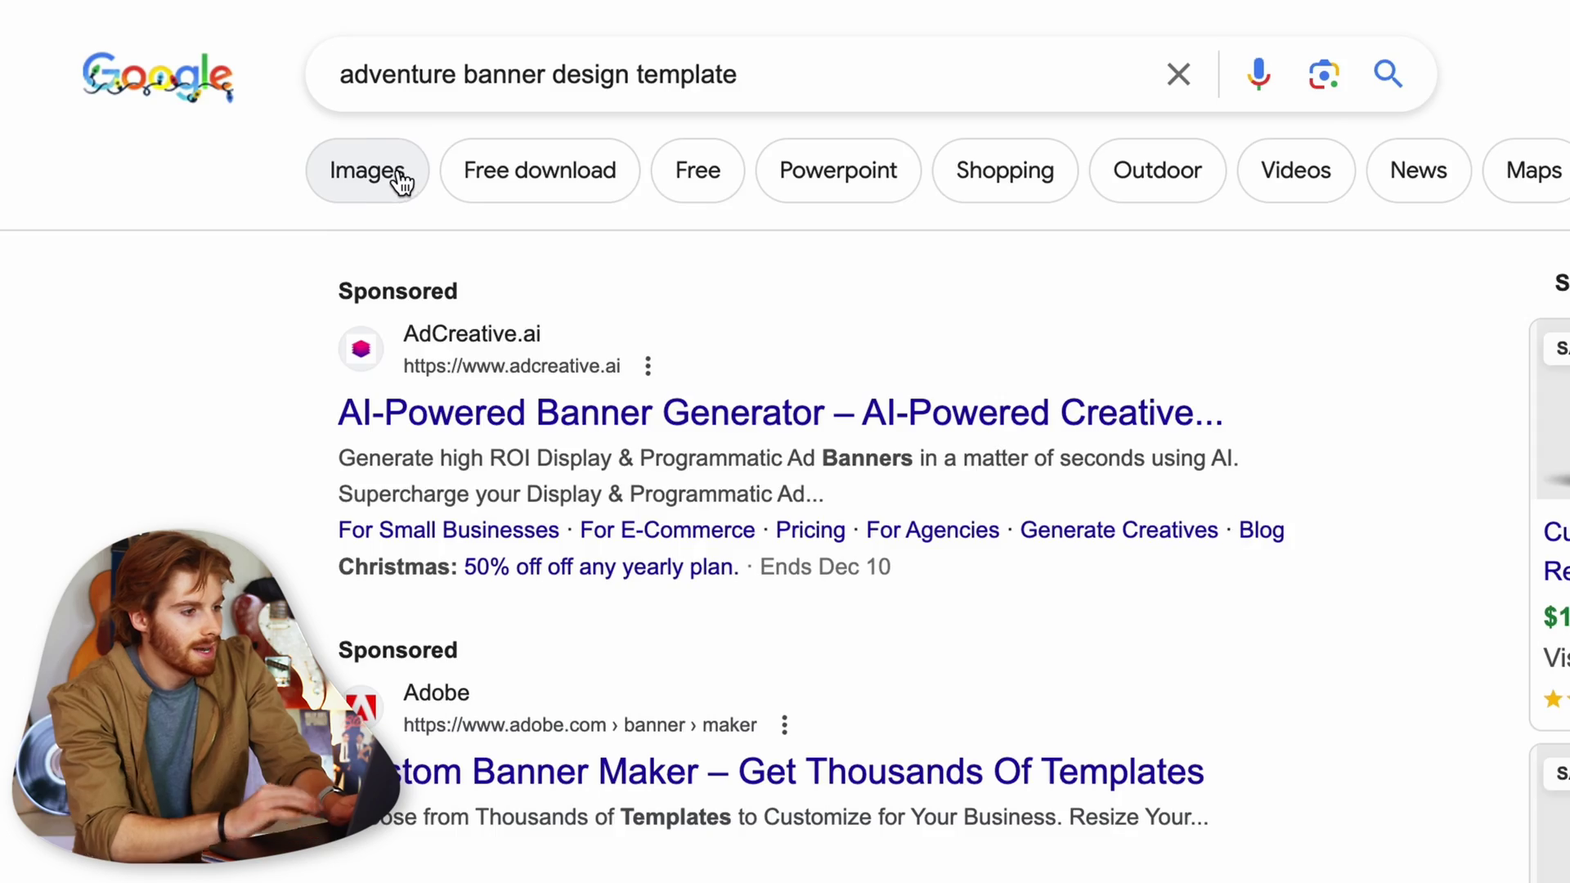
pyautogui.click(396, 173)
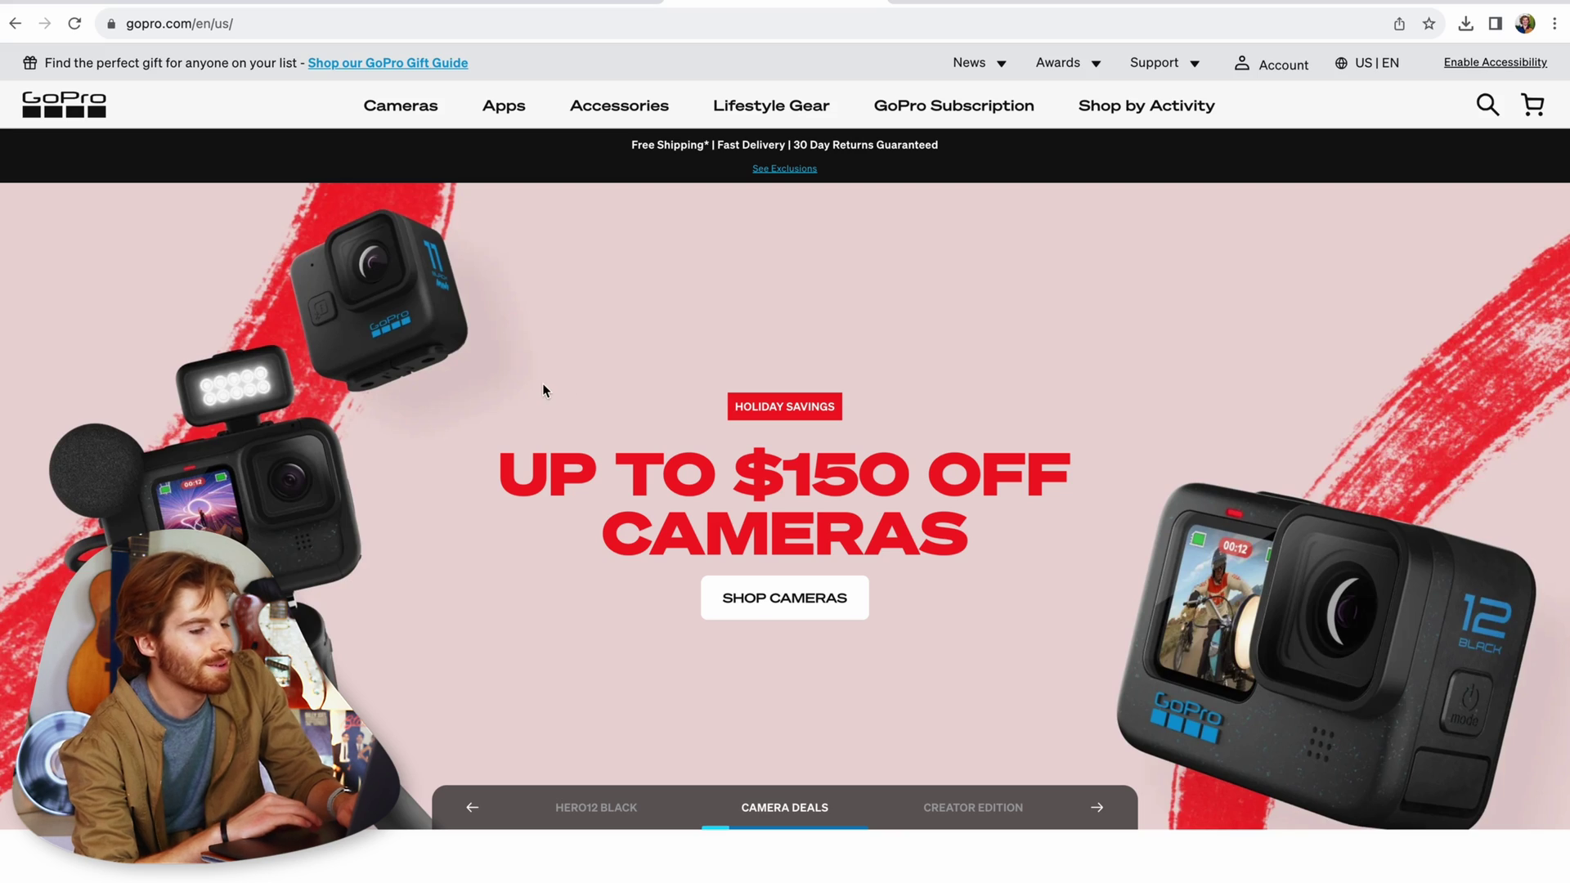
pyautogui.scroll(-1, 542, 382)
pyautogui.scroll(1, 542, 382)
pyautogui.scroll(-8, 542, 383)
pyautogui.scroll(9, 542, 383)
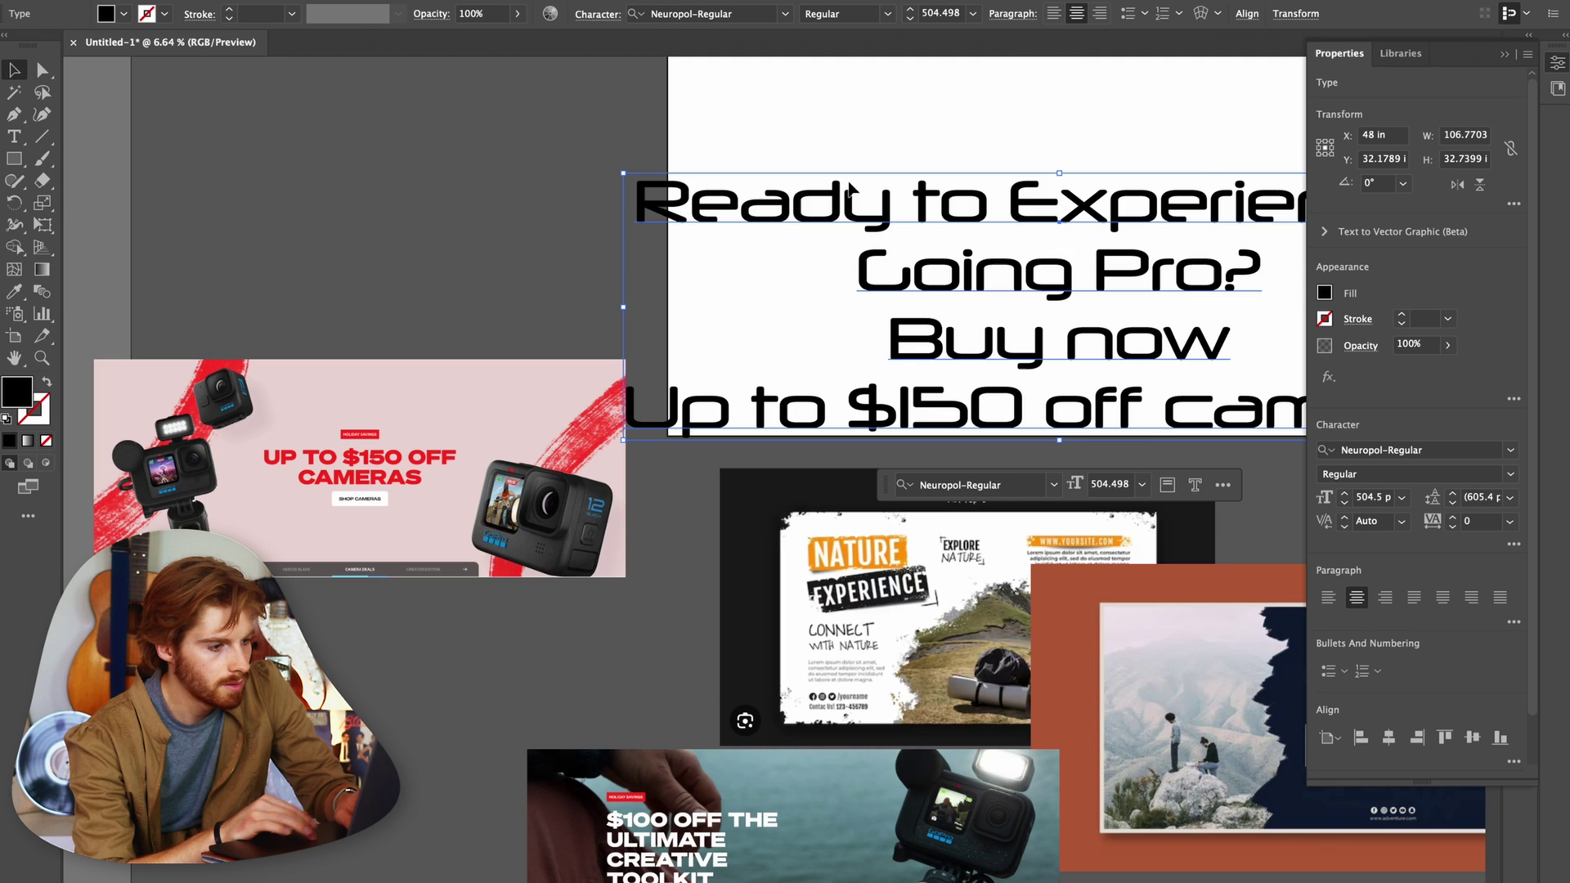
# Resize the offer text block and delete the BUY NOW line
pyautogui.scroll(5, 386, 619)
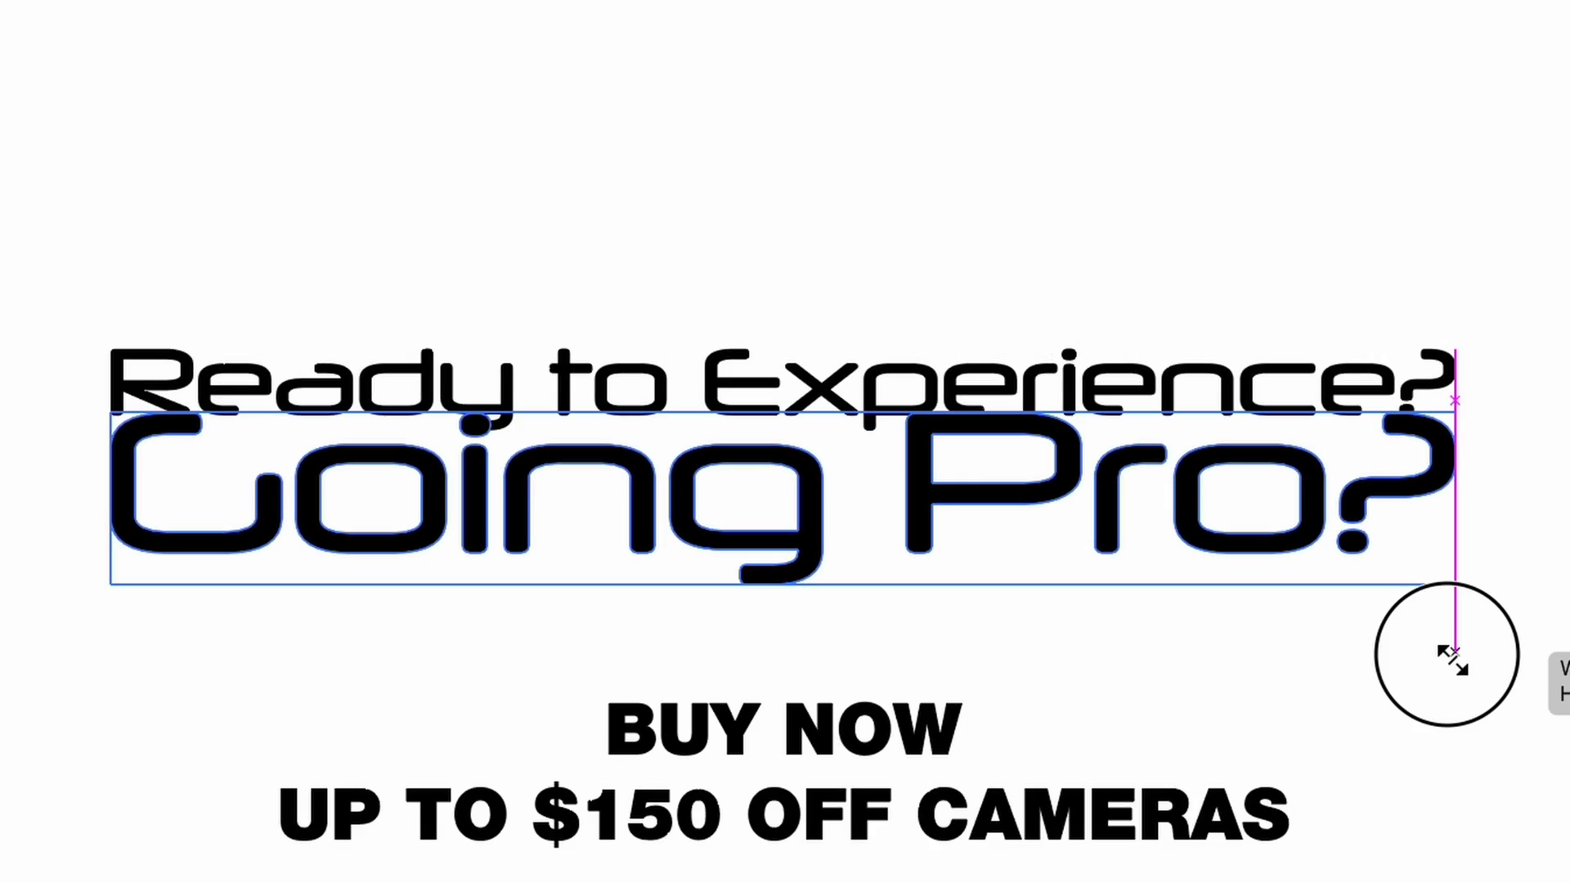
pyautogui.moveTo(1443, 655); pyautogui.dragTo(205, 671)
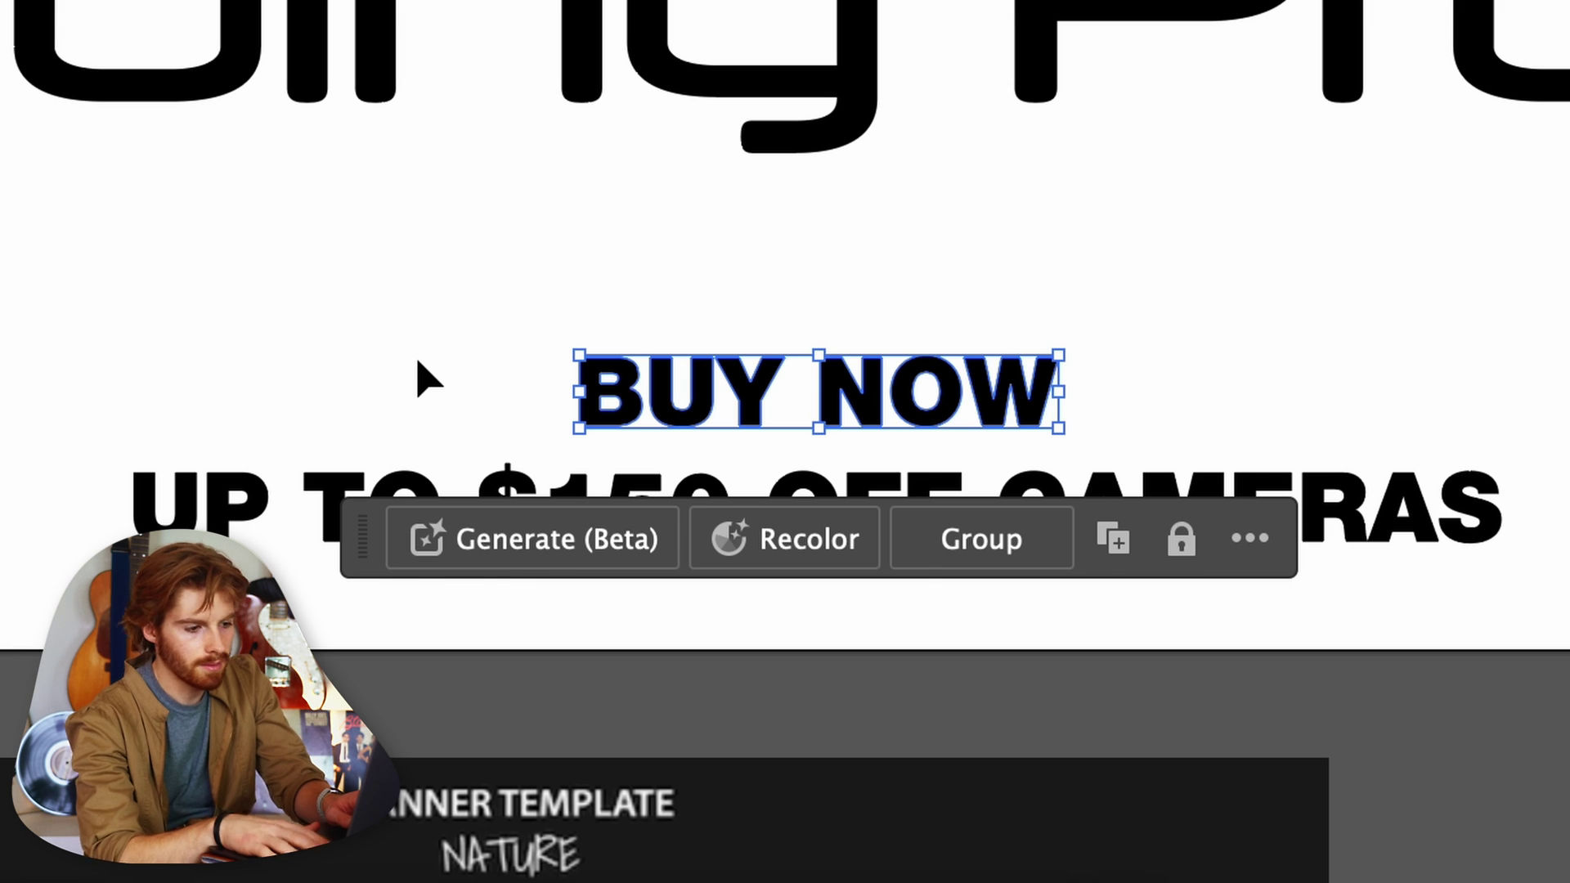
pyautogui.press('Delete')
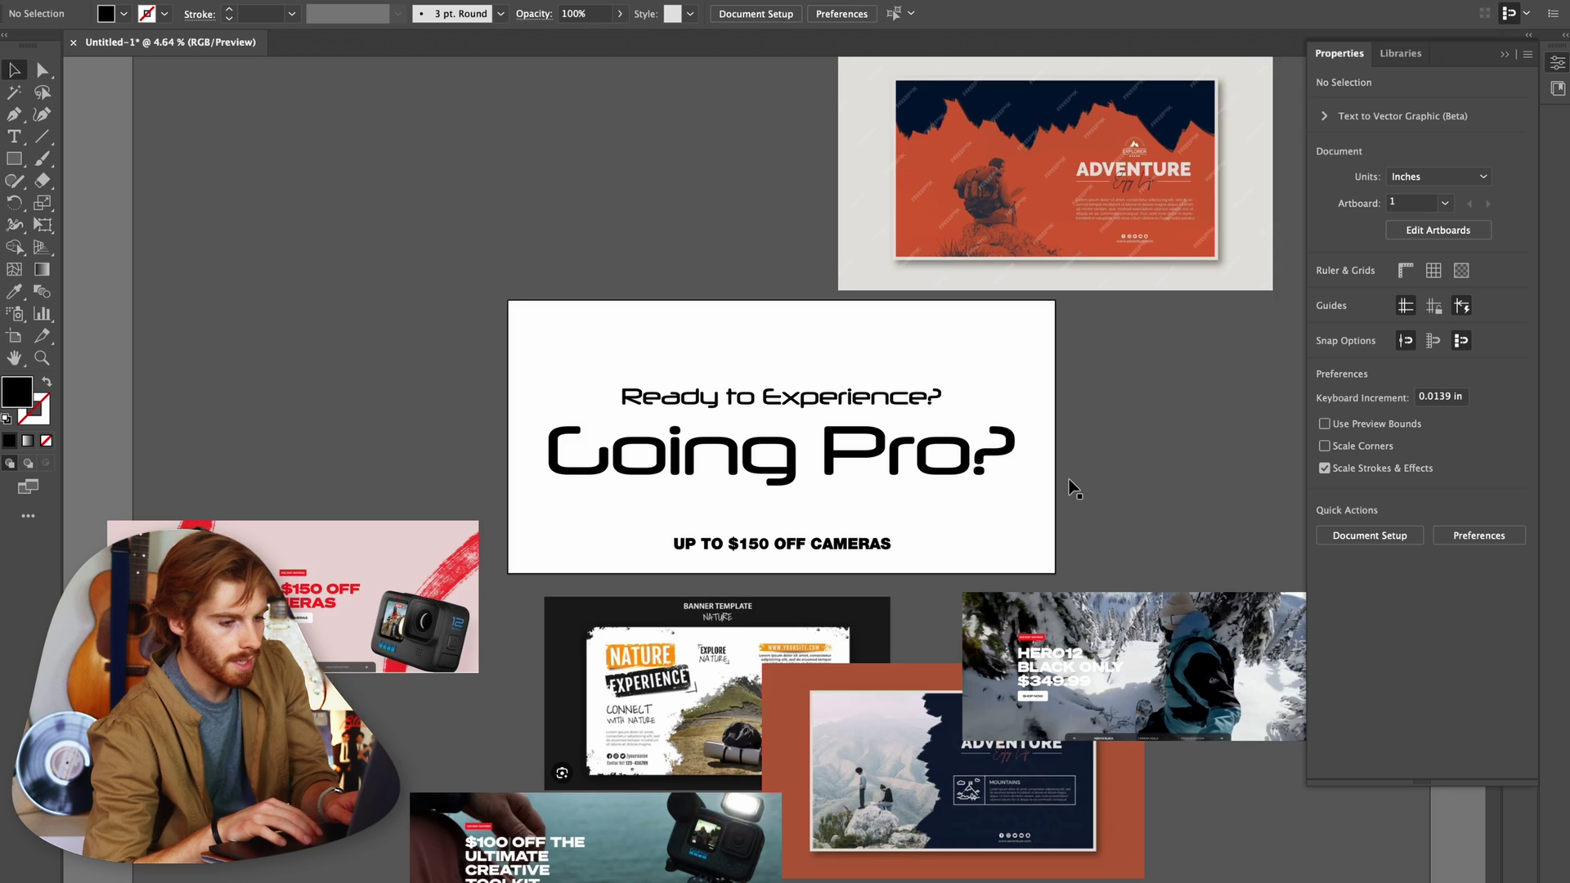
pyautogui.scroll(3, 1068, 488)
pyautogui.hscroll(-3, 1071, 488)
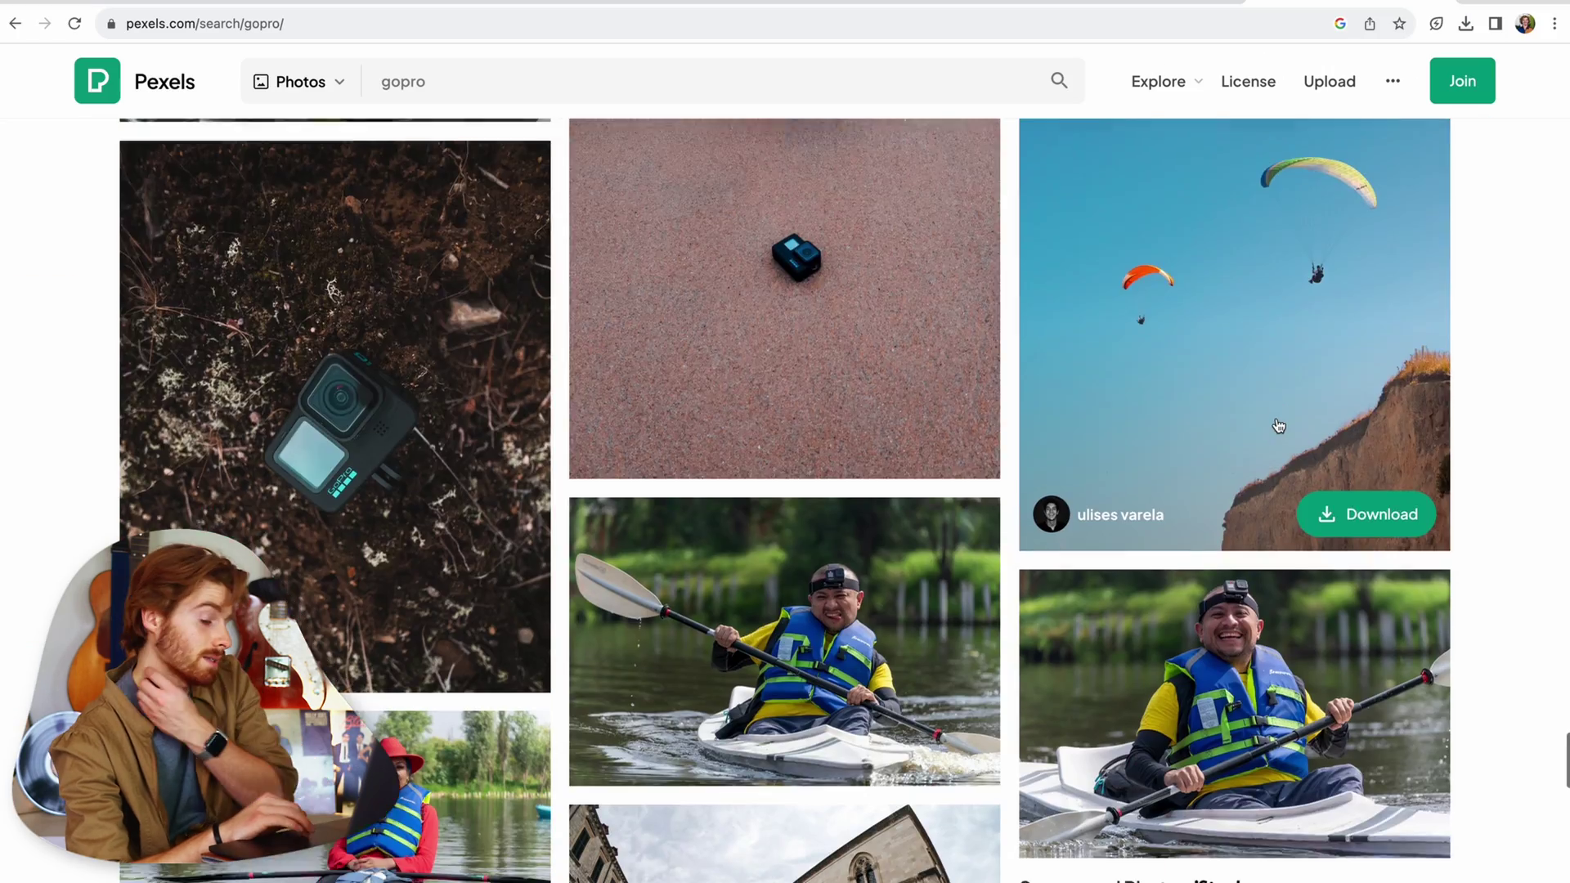
# Scroll through the Pexels 'gopro' free photo results
pyautogui.scroll(-7, 1276, 421)
pyautogui.scroll(-15, 1278, 425)
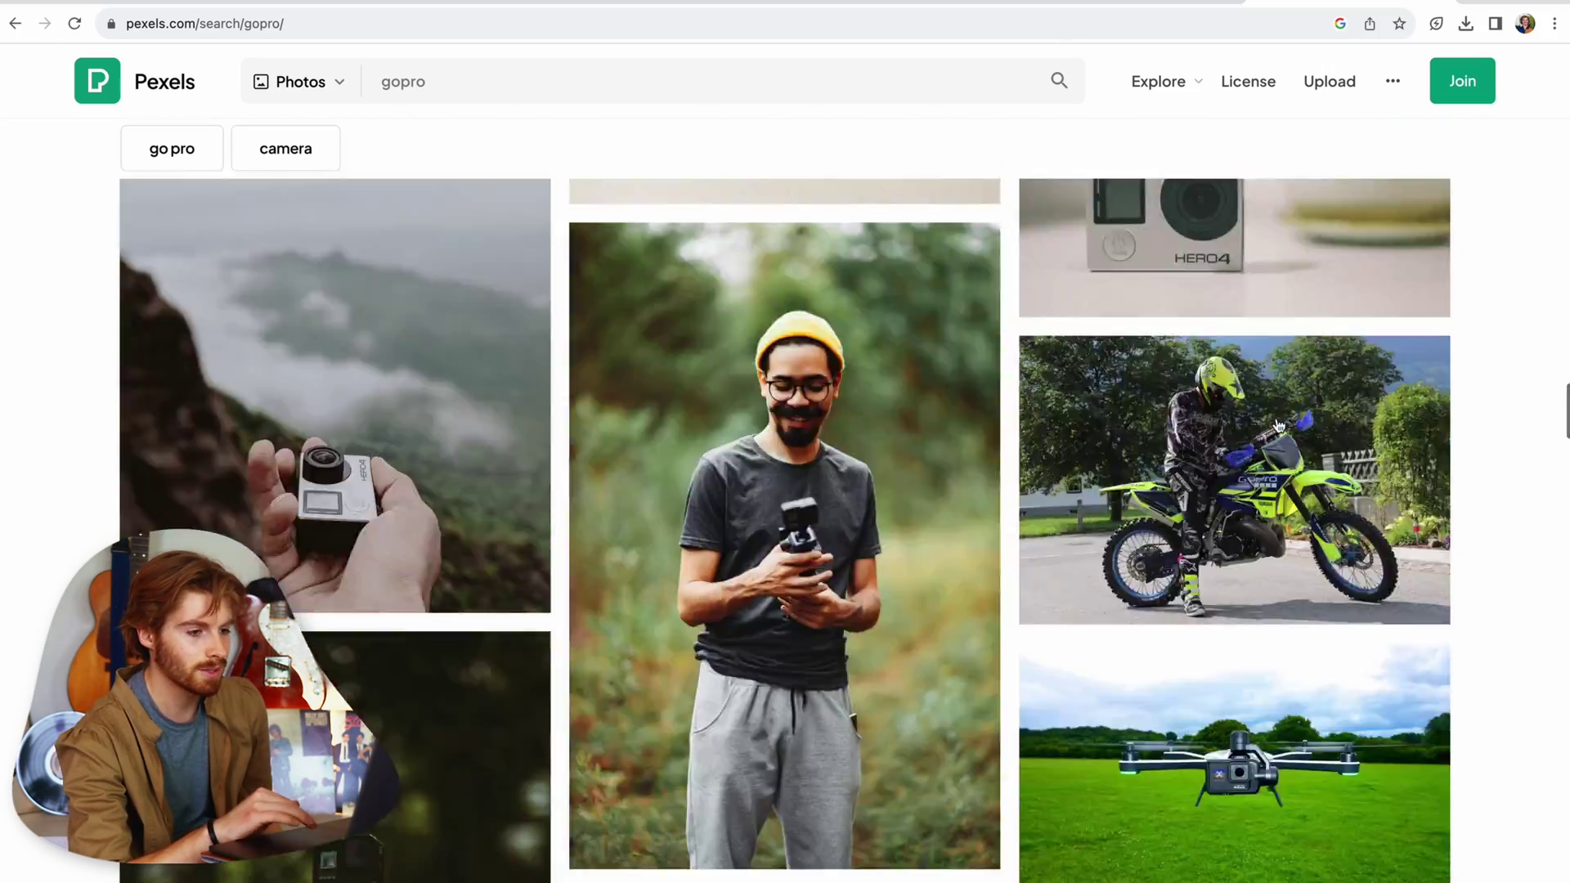
pyautogui.scroll(15, 1278, 425)
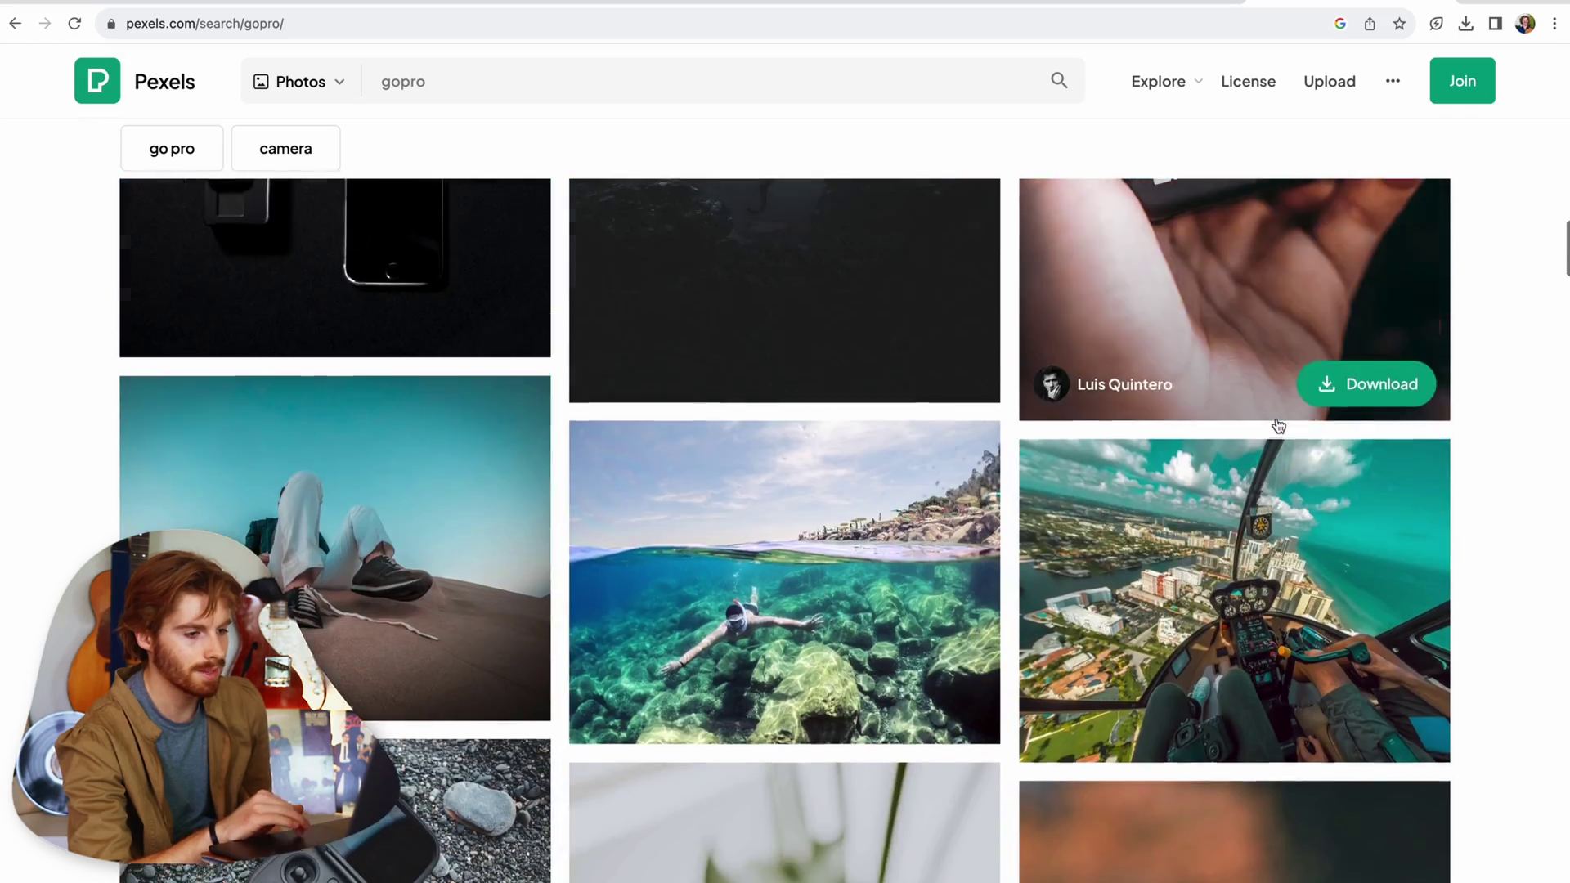
pyautogui.scroll(2, 1277, 426)
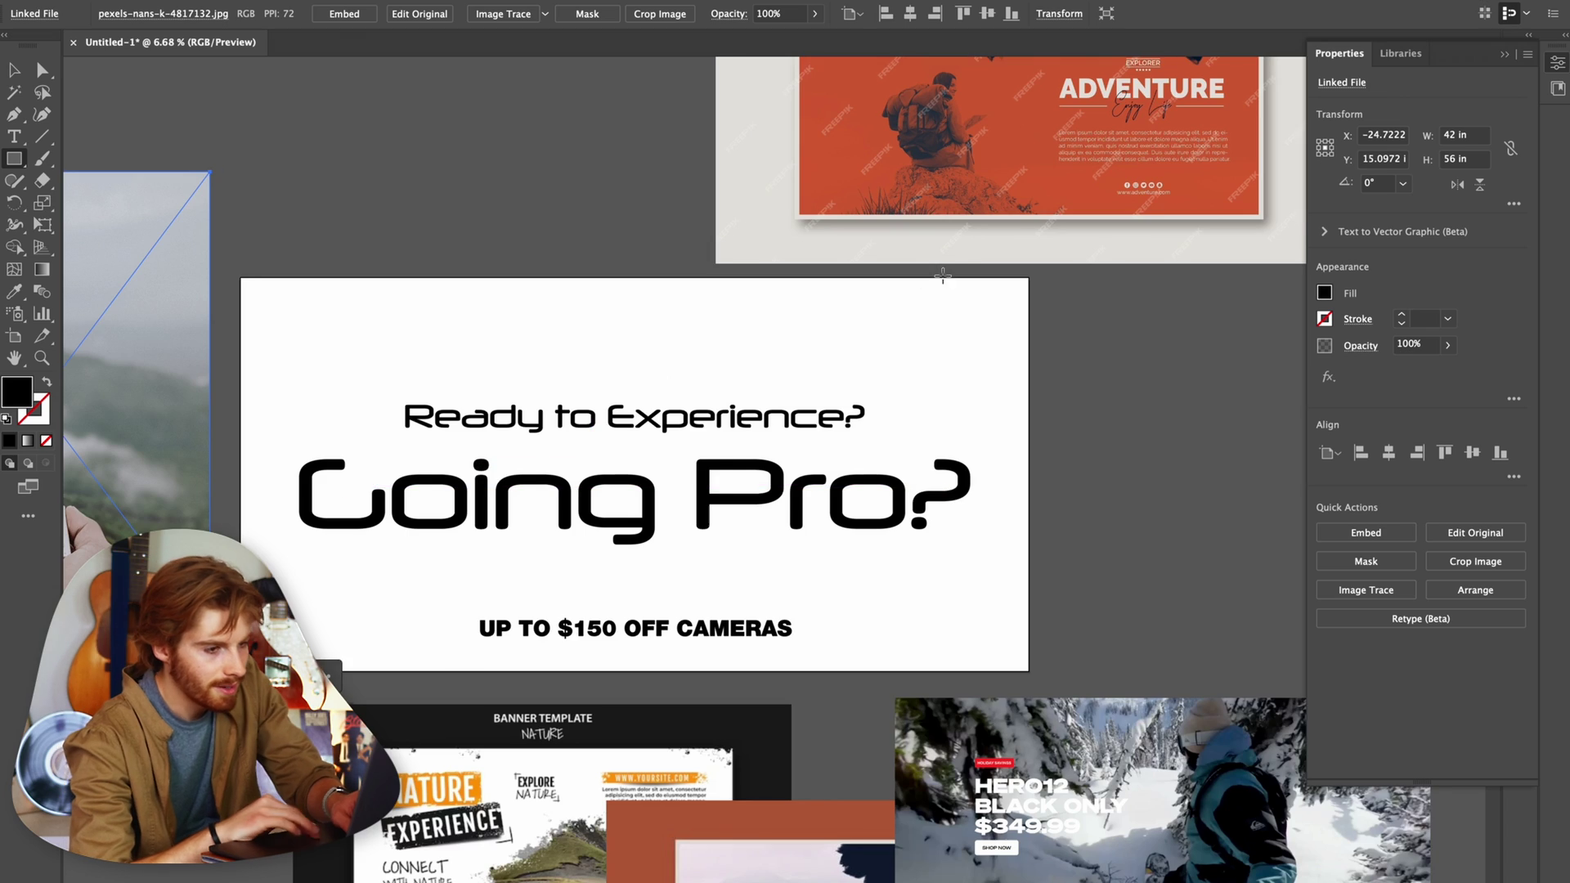
# Clip the HERO4 camera photo to an artboard-sized rectangle so it fills the banner
pyautogui.hscroll(-2, 942, 276)
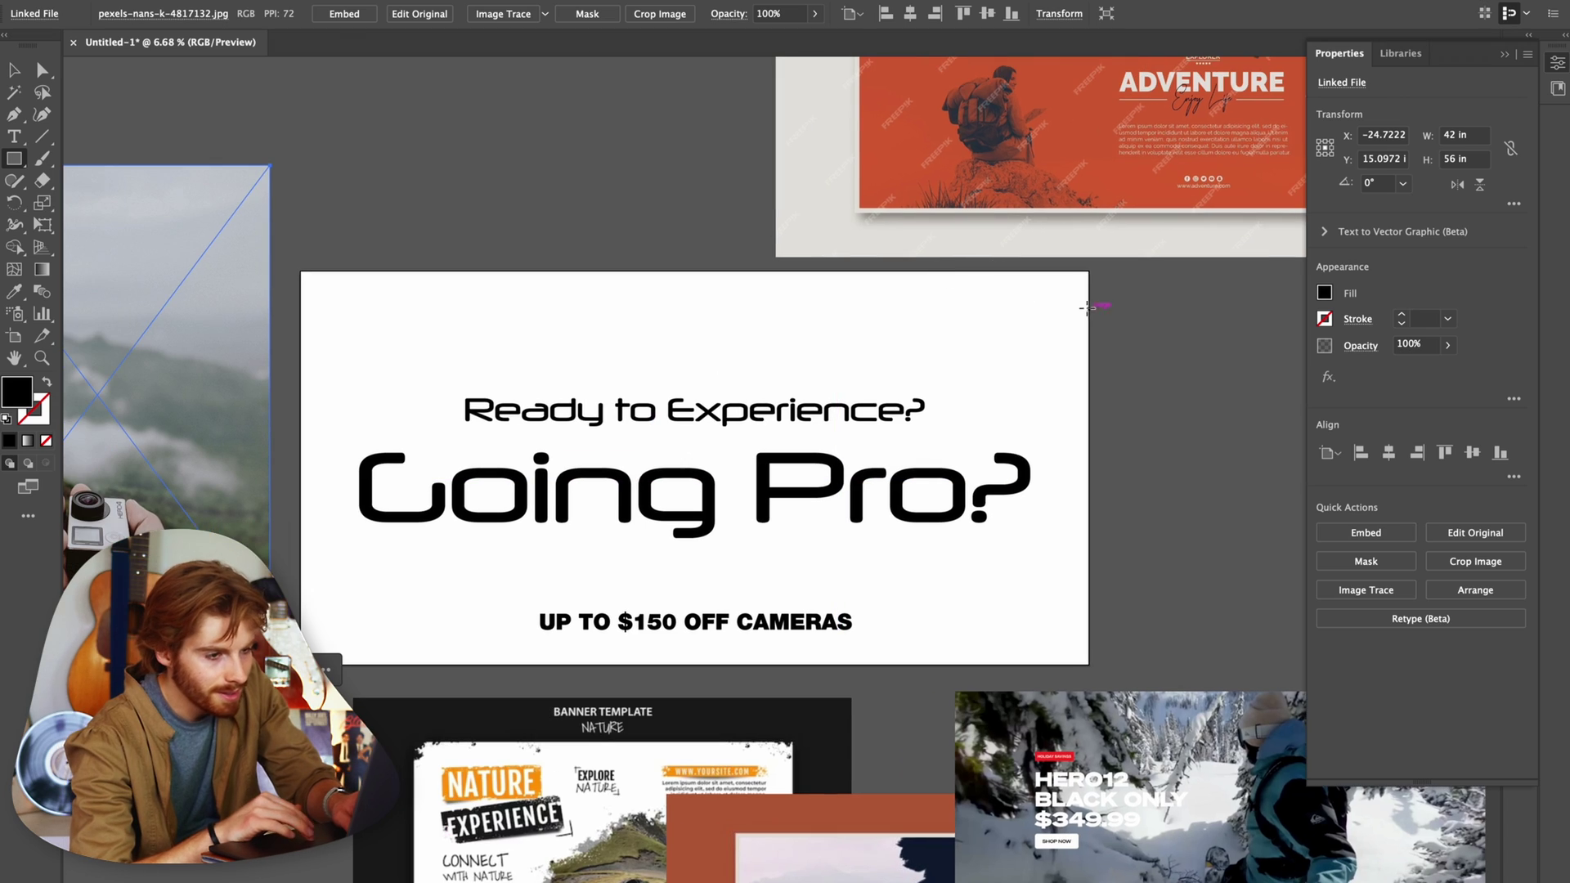
pyautogui.moveTo(1089, 269); pyautogui.dragTo(572, 565)
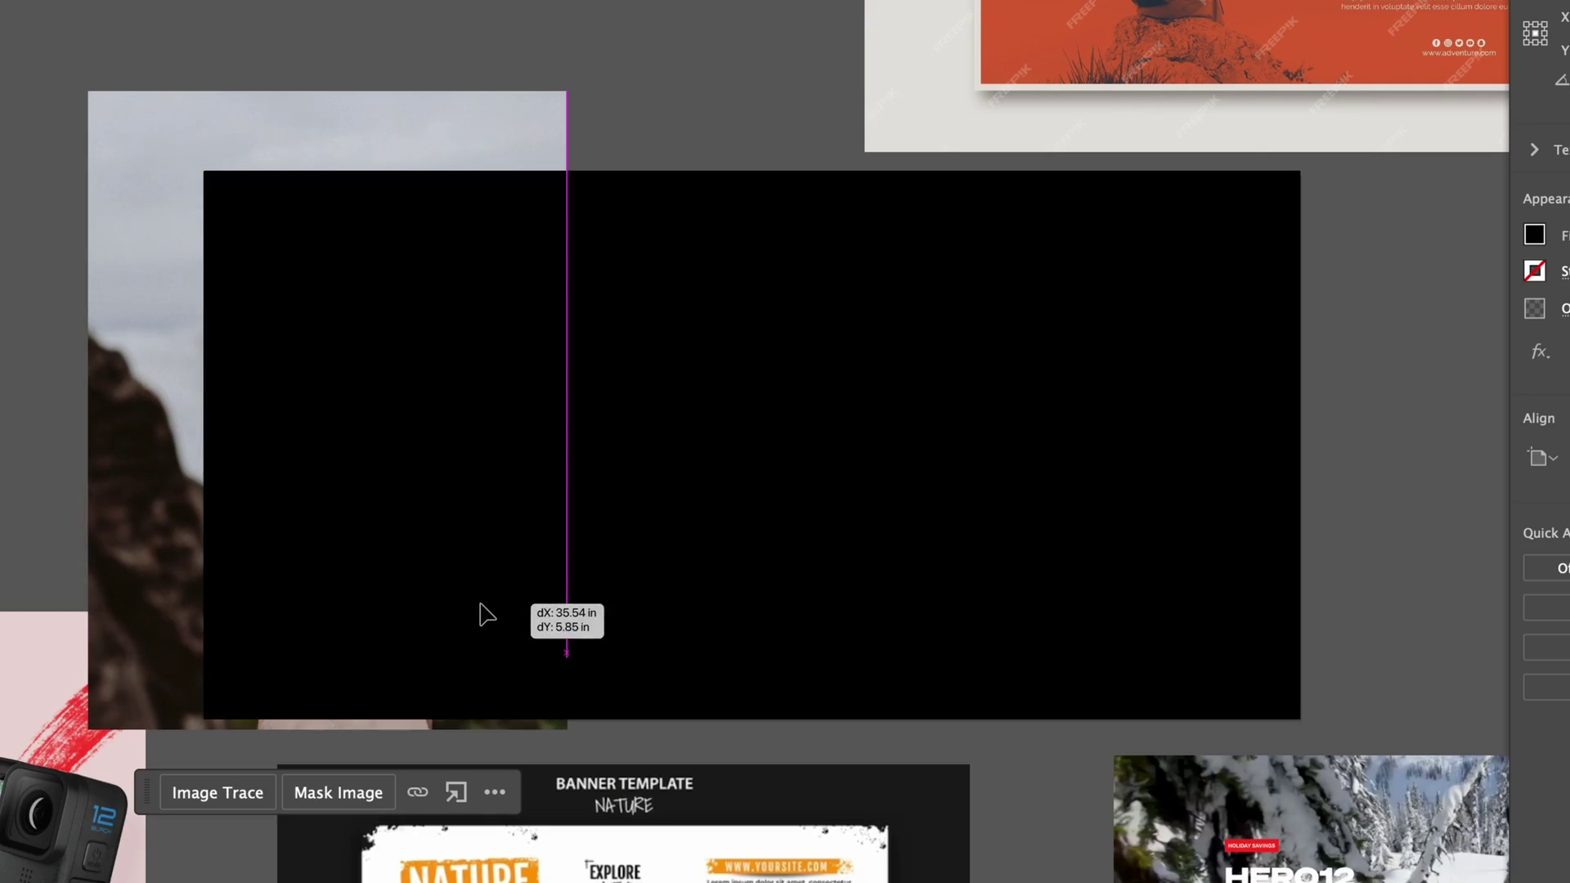
pyautogui.hotkey('ctrl', '7')
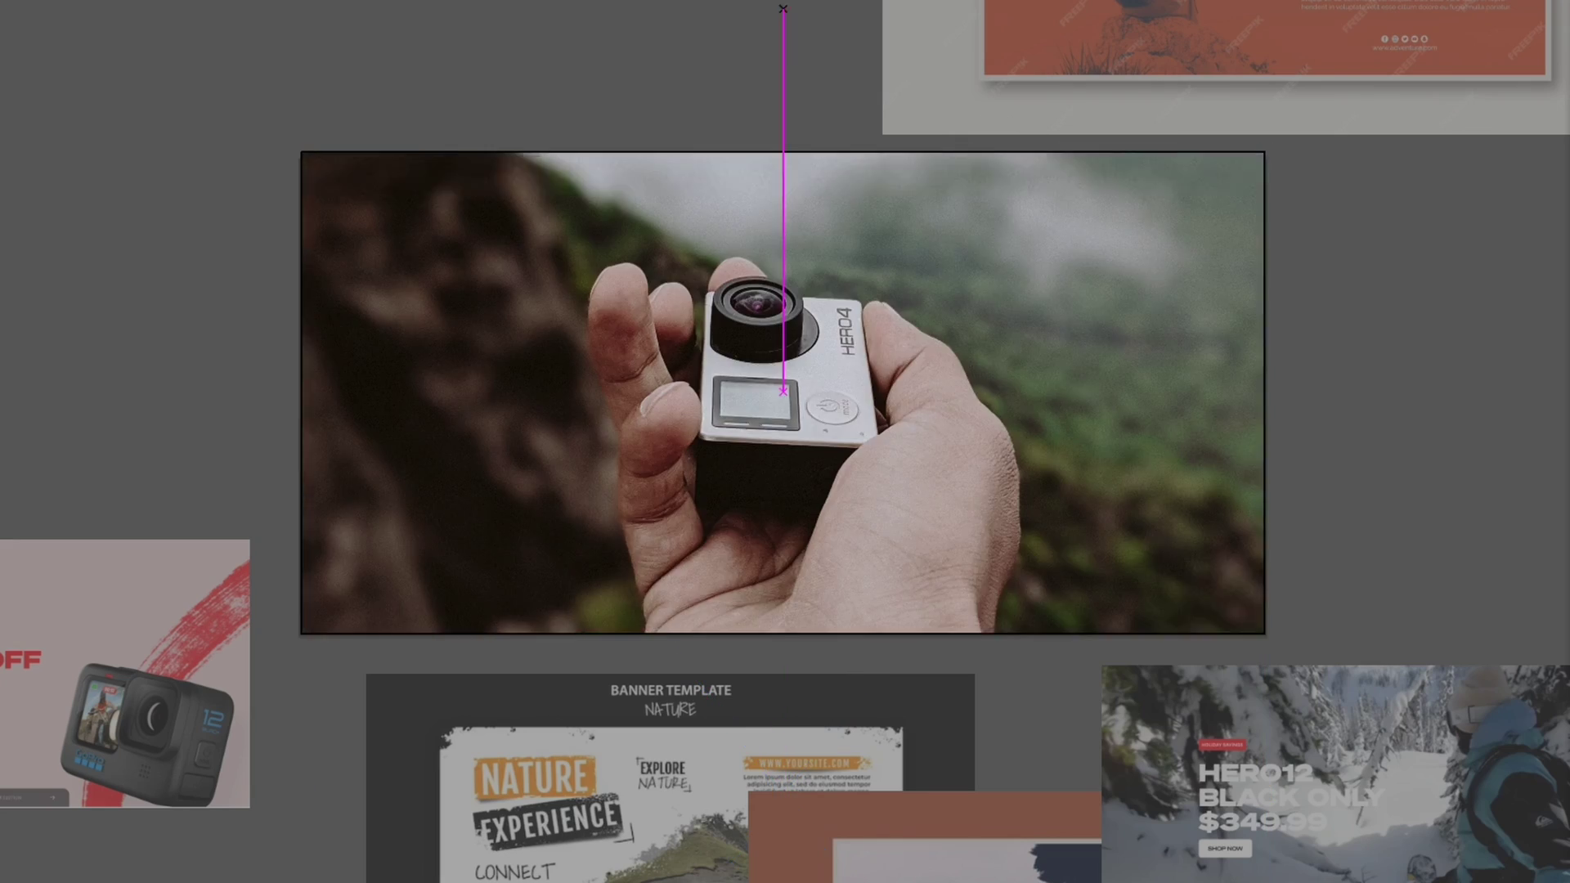
# Move the Going Pro? headline up onto the photo and set the HERO12 reference image beside the artboard
pyautogui.moveTo(782, 390); pyautogui.dragTo(887, 550)
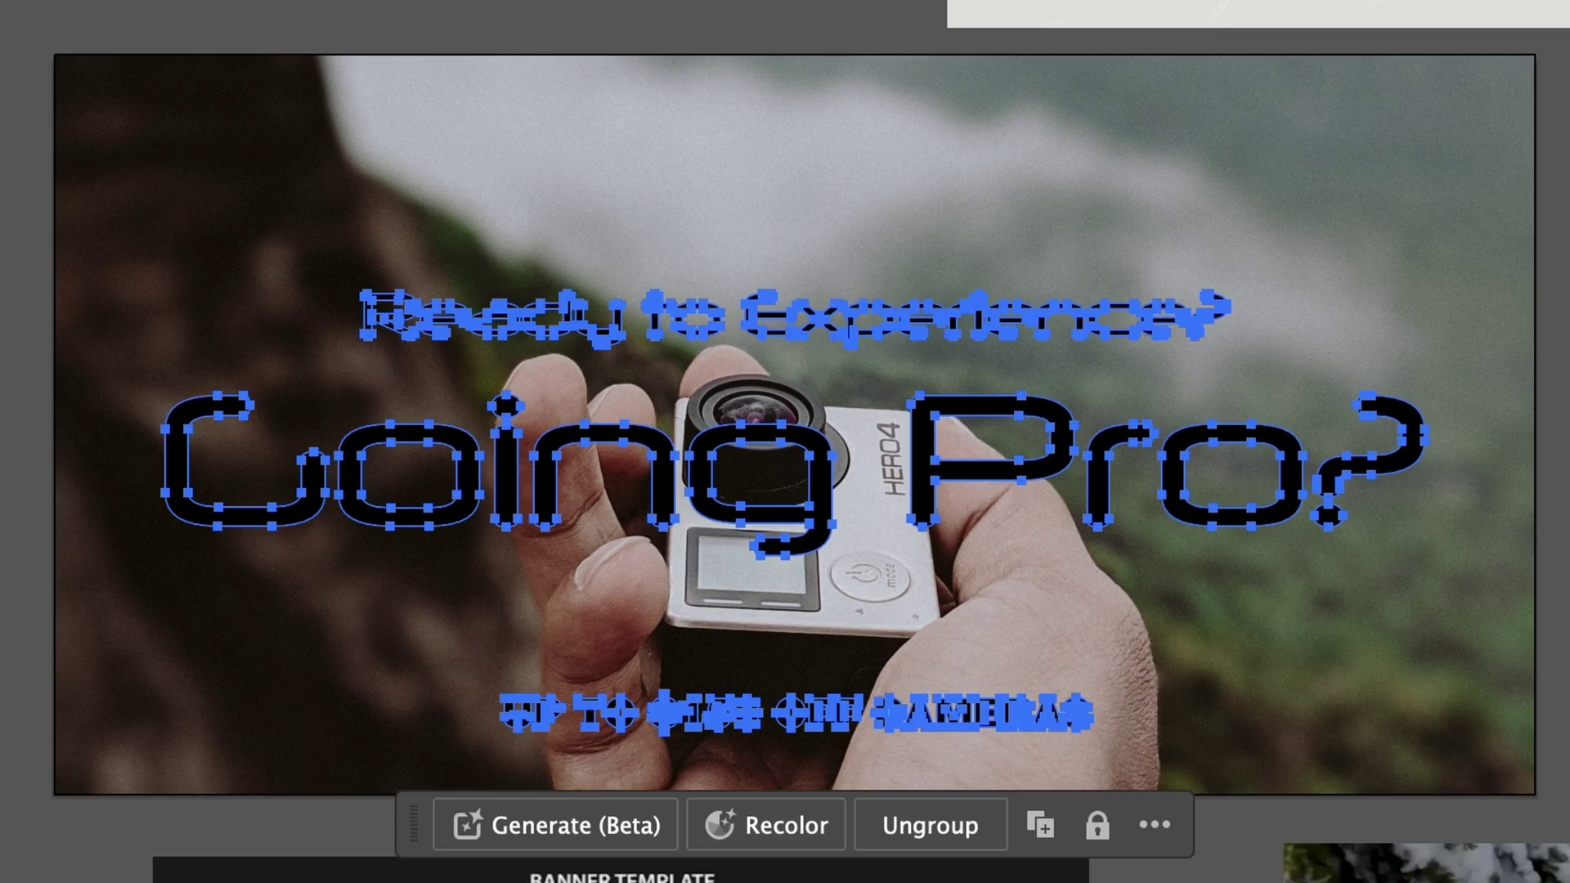
pyautogui.moveTo(671, 406); pyautogui.dragTo(611, 330)
pyautogui.moveTo(1167, 725); pyautogui.dragTo(1161, 384)
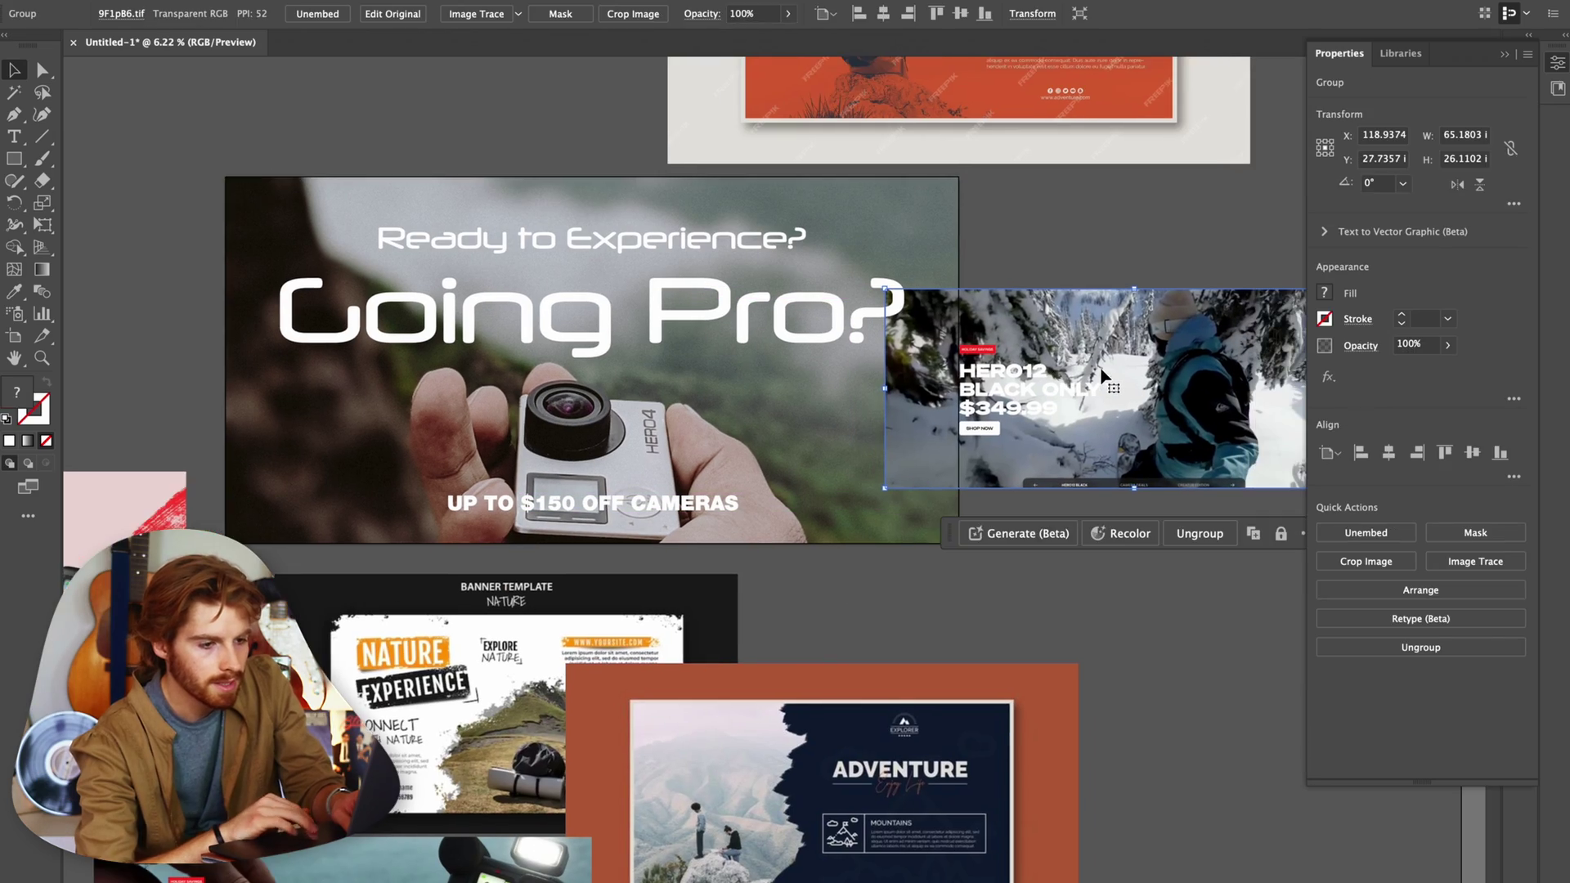
pyautogui.hotkey('ctrl', 'shift', 'a')
# Draw a white box behind UP TO $150 OFF CAMERAS and tilt Going Pro? slightly counter-clockwise
pyautogui.keyDown('alt'); pyautogui.scroll(5, 1118, 540); pyautogui.keyUp('alt')
pyautogui.keyDown('alt'); pyautogui.scroll(-5, 1128, 535); pyautogui.keyUp('alt')
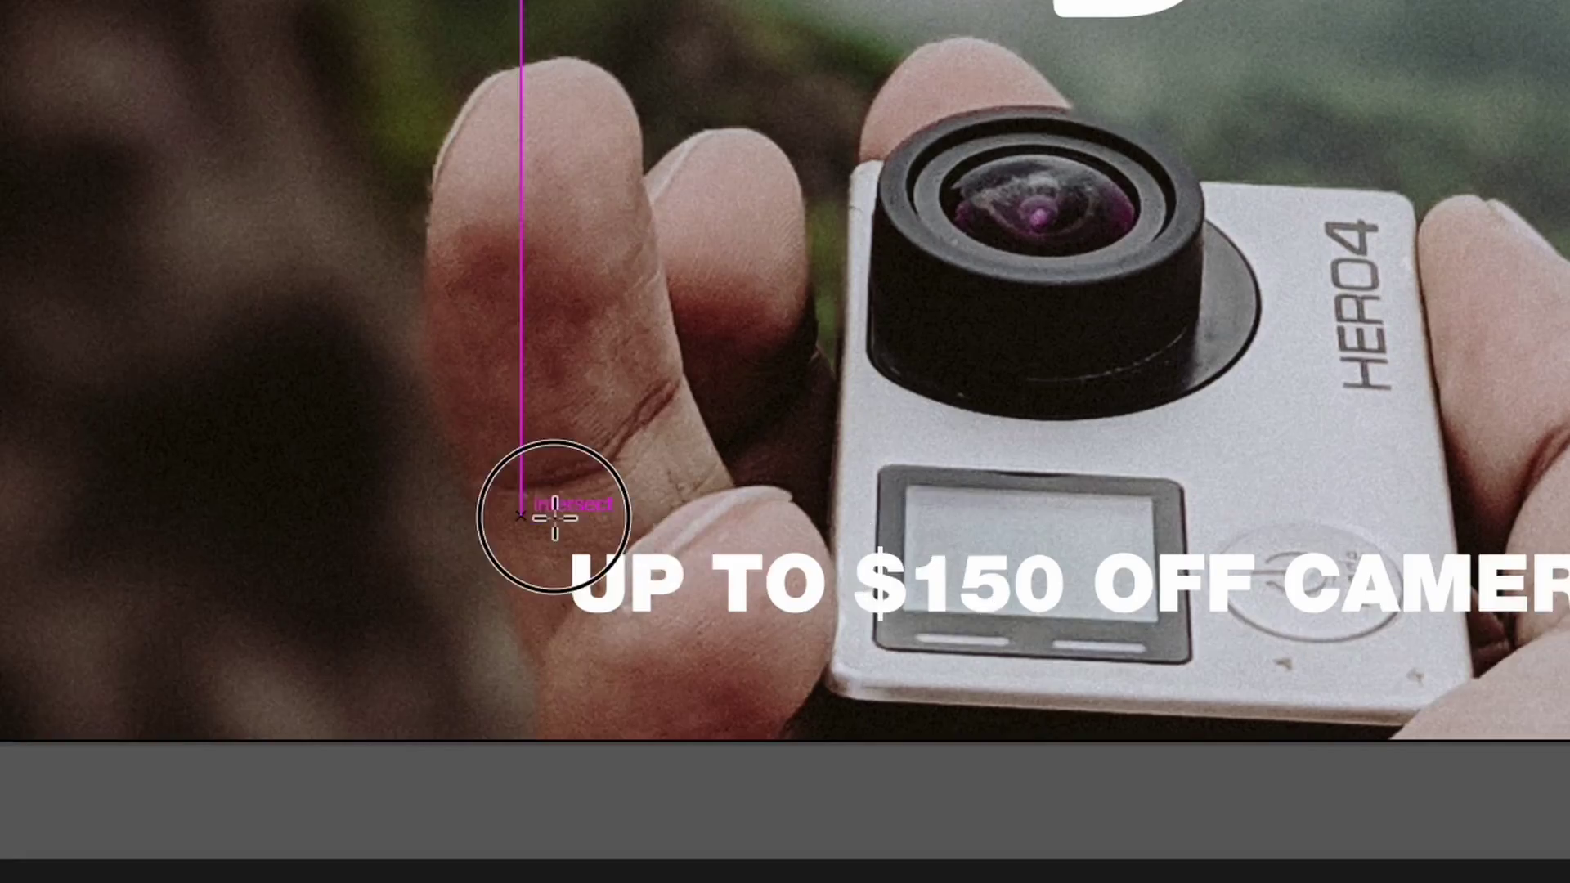
pyautogui.moveTo(550, 515); pyautogui.dragTo(782, 644)
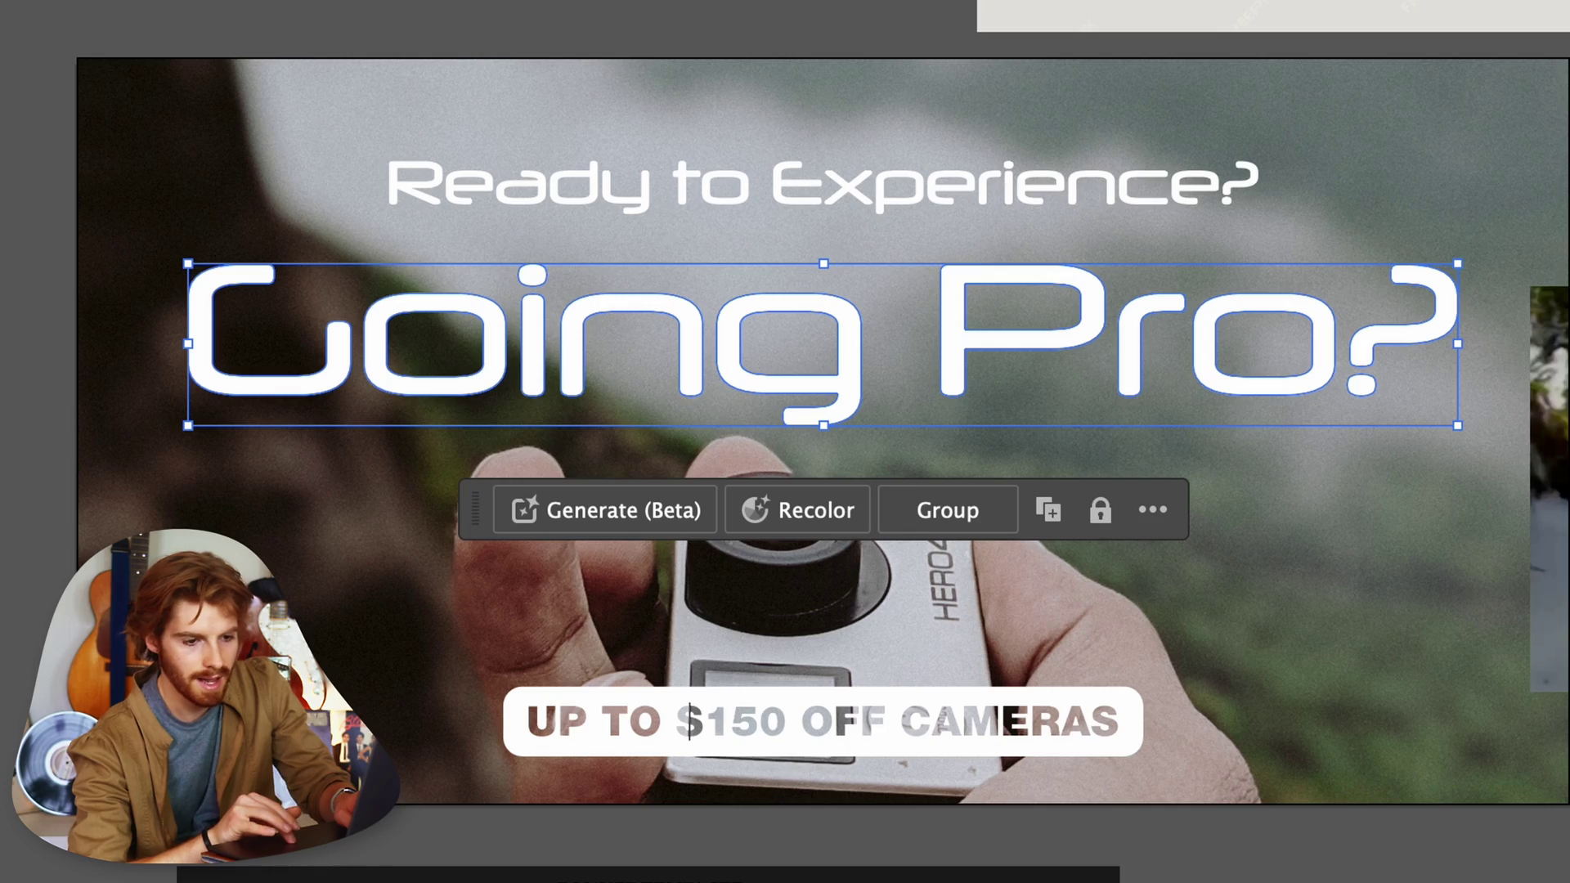
pyautogui.moveTo(1477, 253); pyautogui.dragTo(1477, 222)
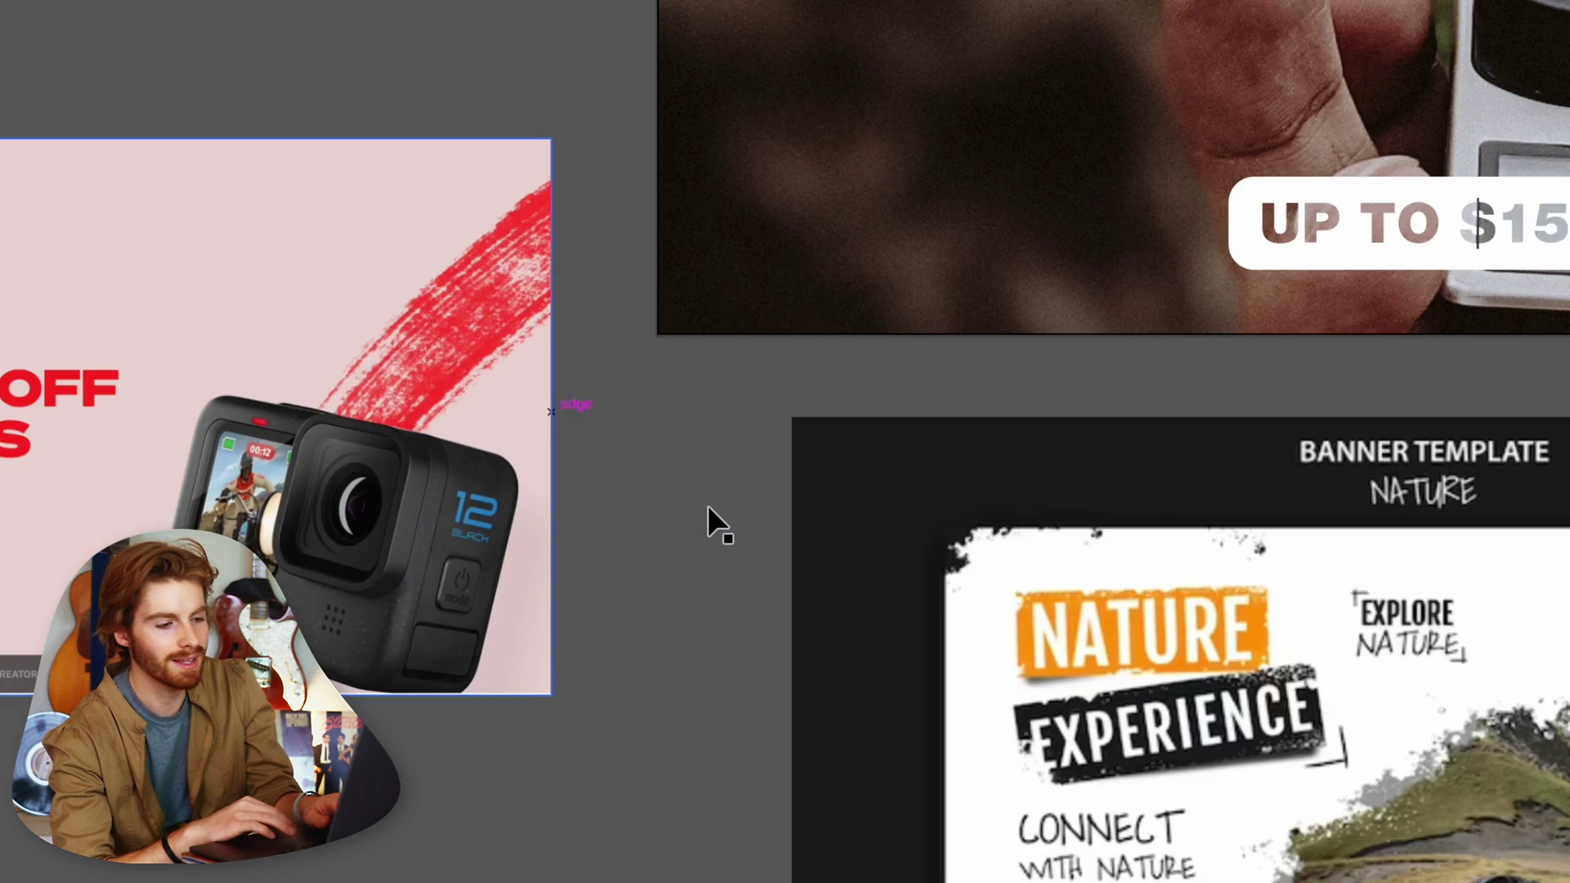
# Resize the dark paint-splash band to about 2.55 in wide, give it a speckled grain texture, and bring up artboard export
pyautogui.write('grungy ')
pyautogui.write('design')
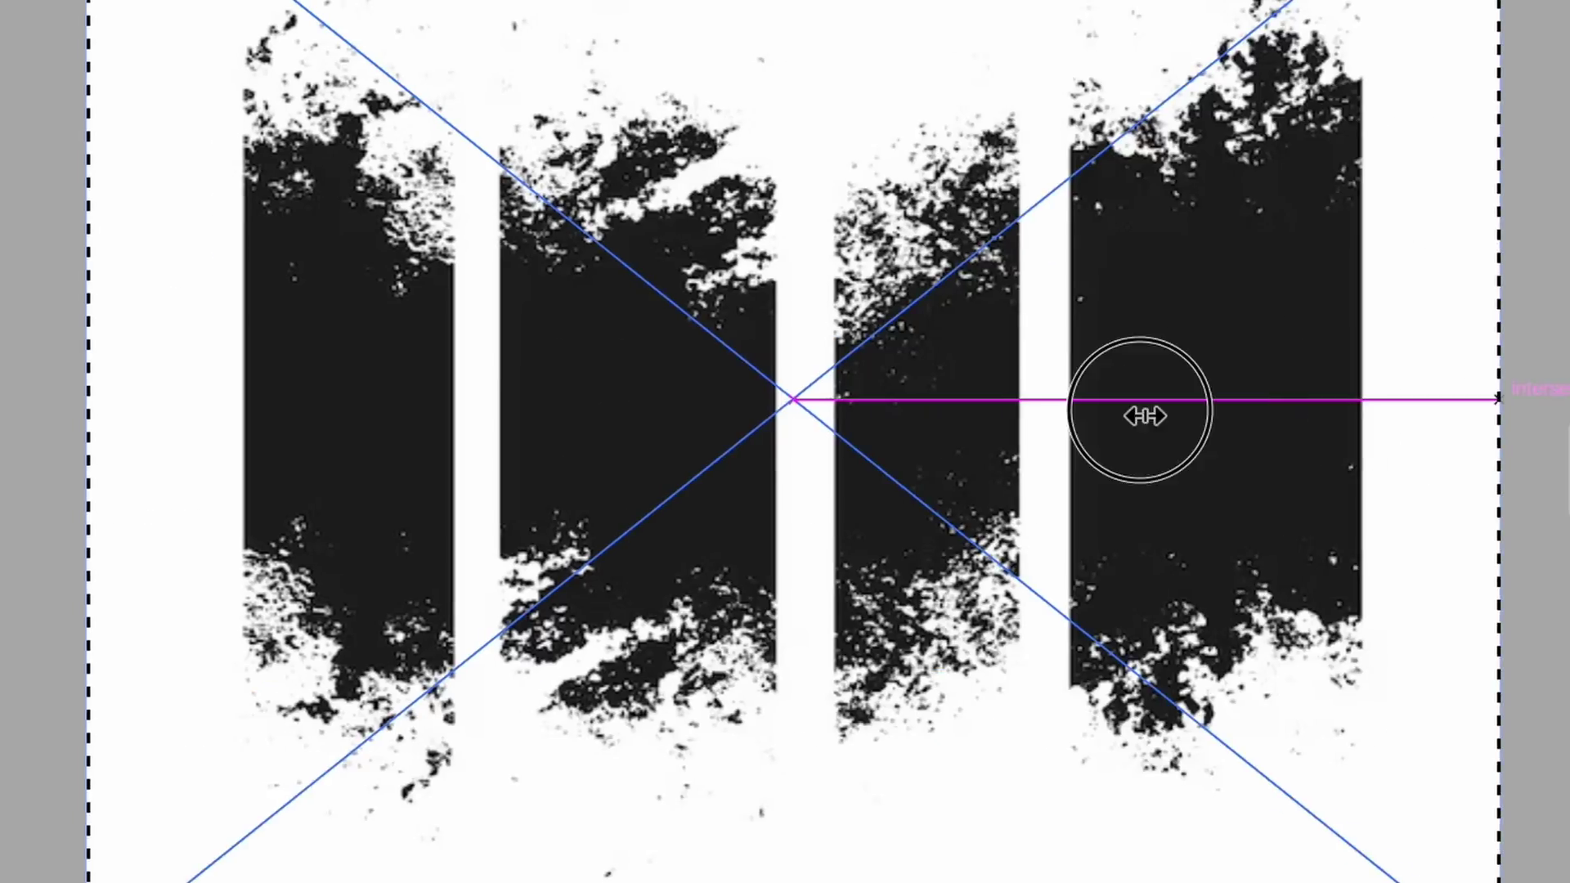
pyautogui.moveTo(1139, 414); pyautogui.dragTo(746, 417)
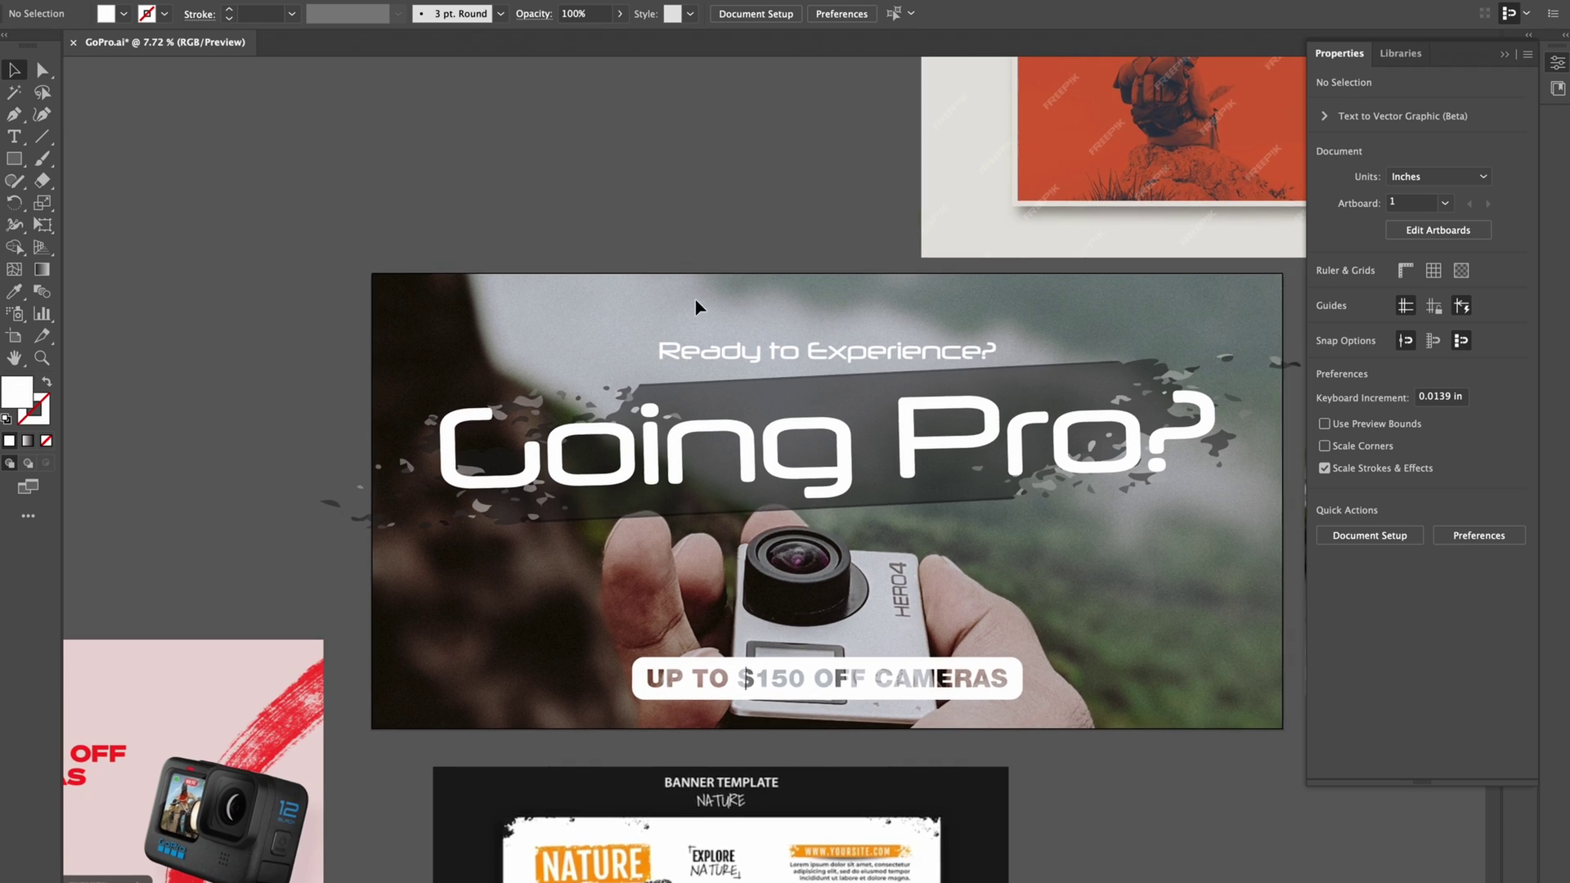
pyautogui.click(694, 297)
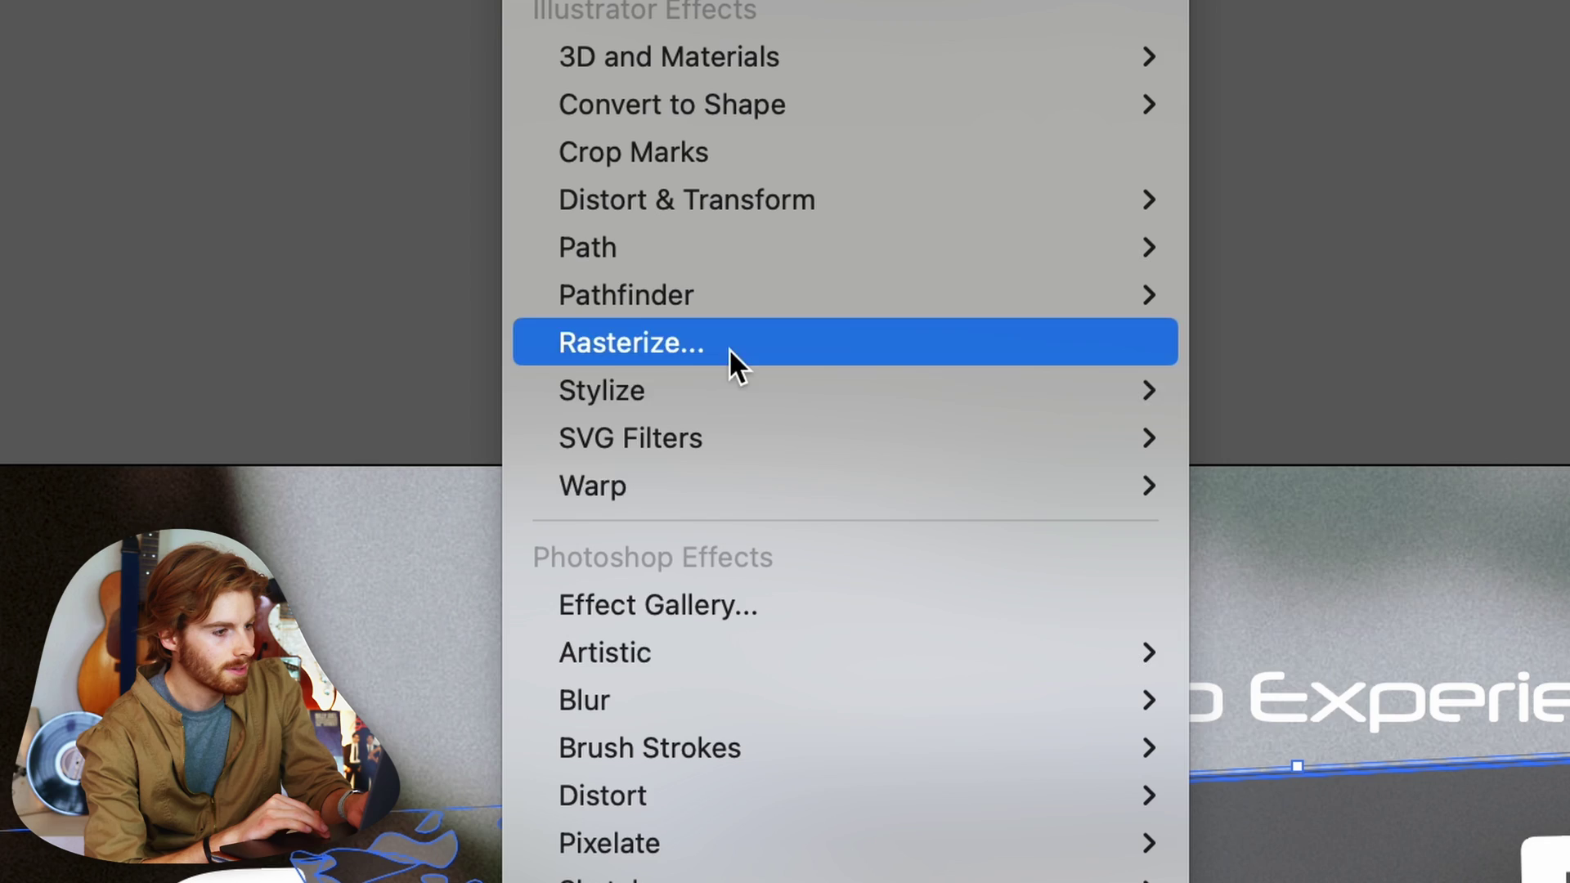
pyautogui.click(718, 610)
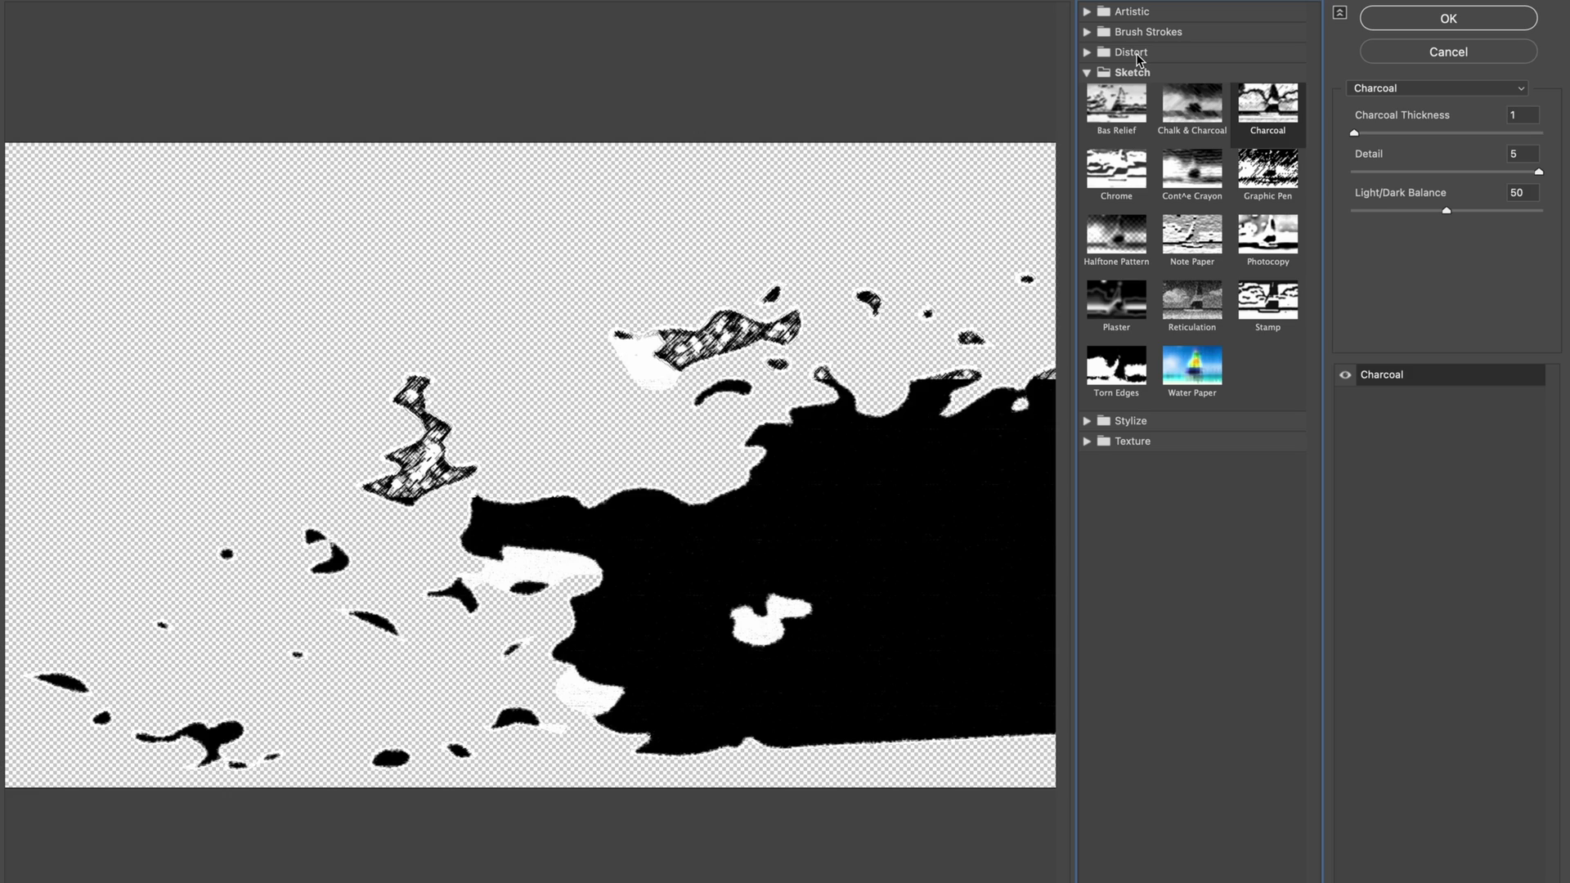
pyautogui.click(1432, 17)
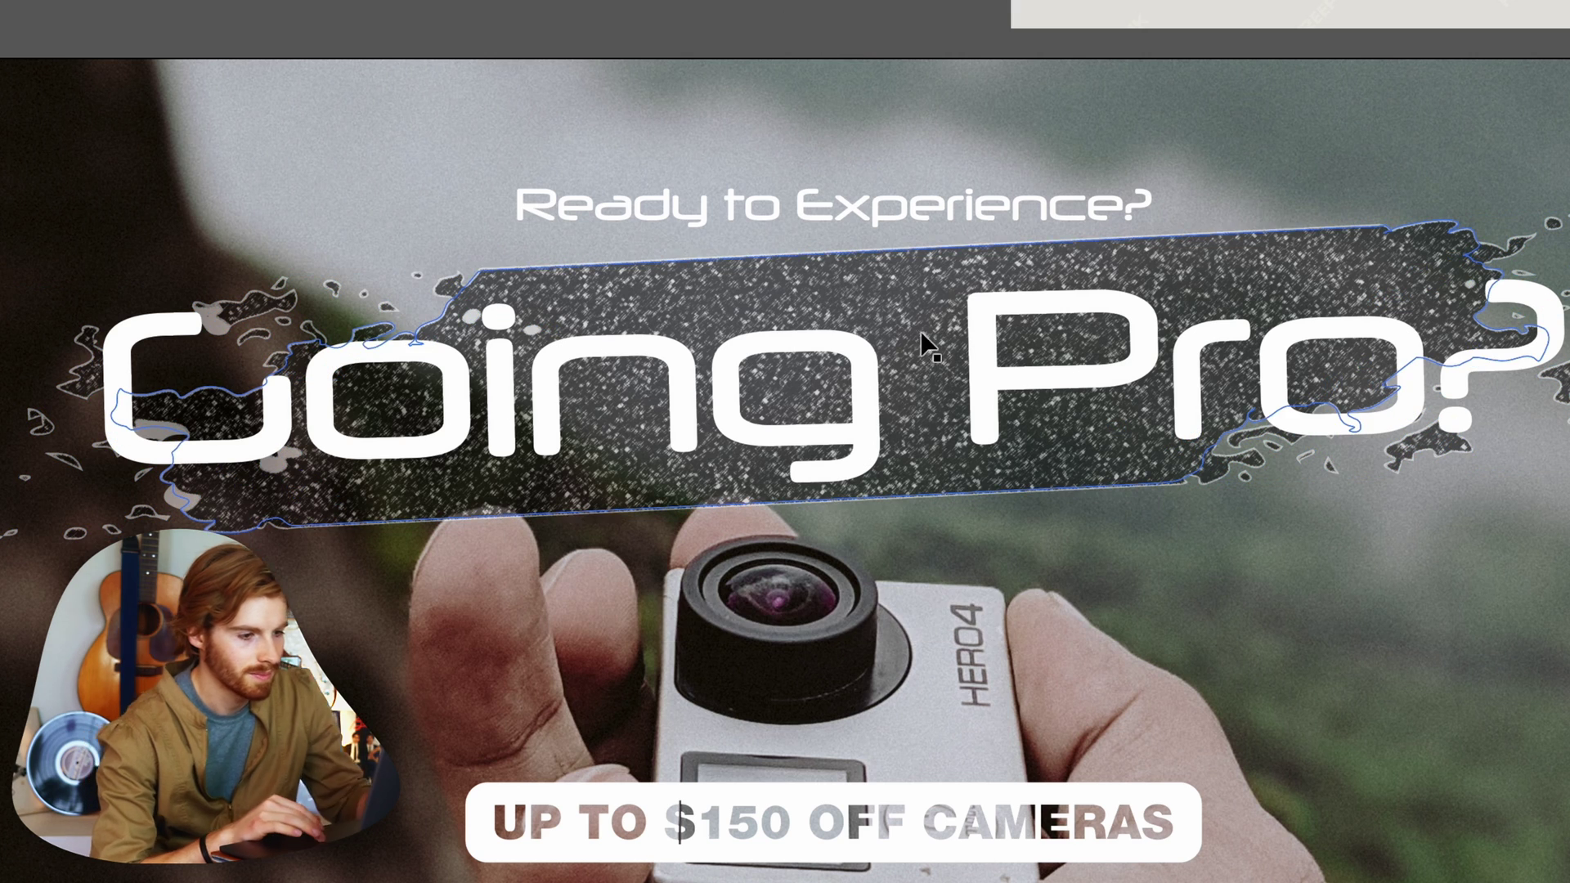
pyautogui.press('super+0')
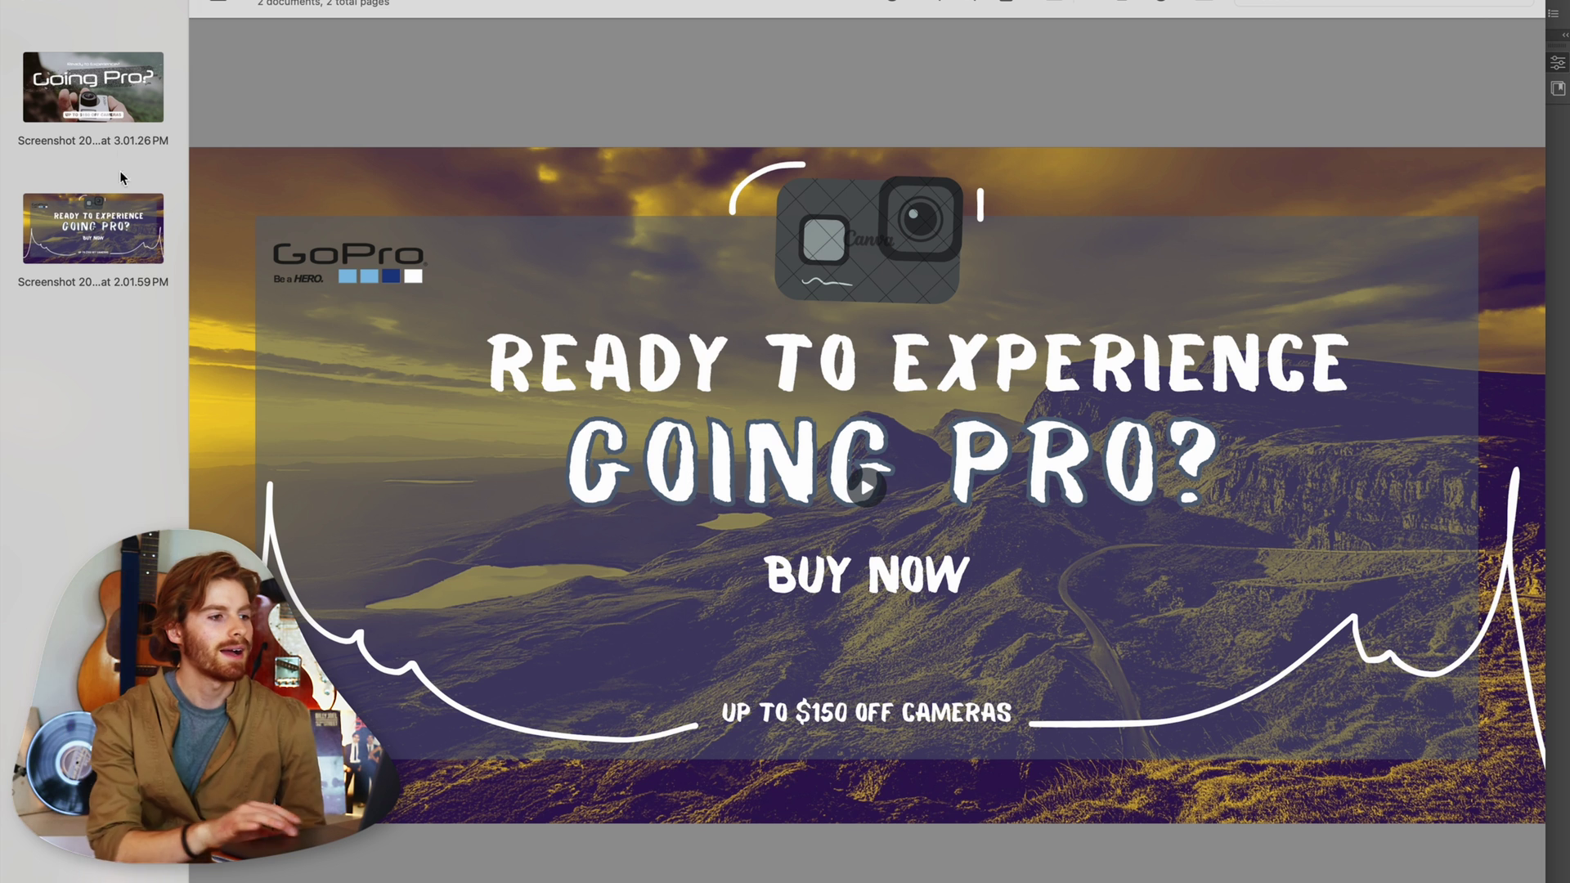
pyautogui.click(120, 85)
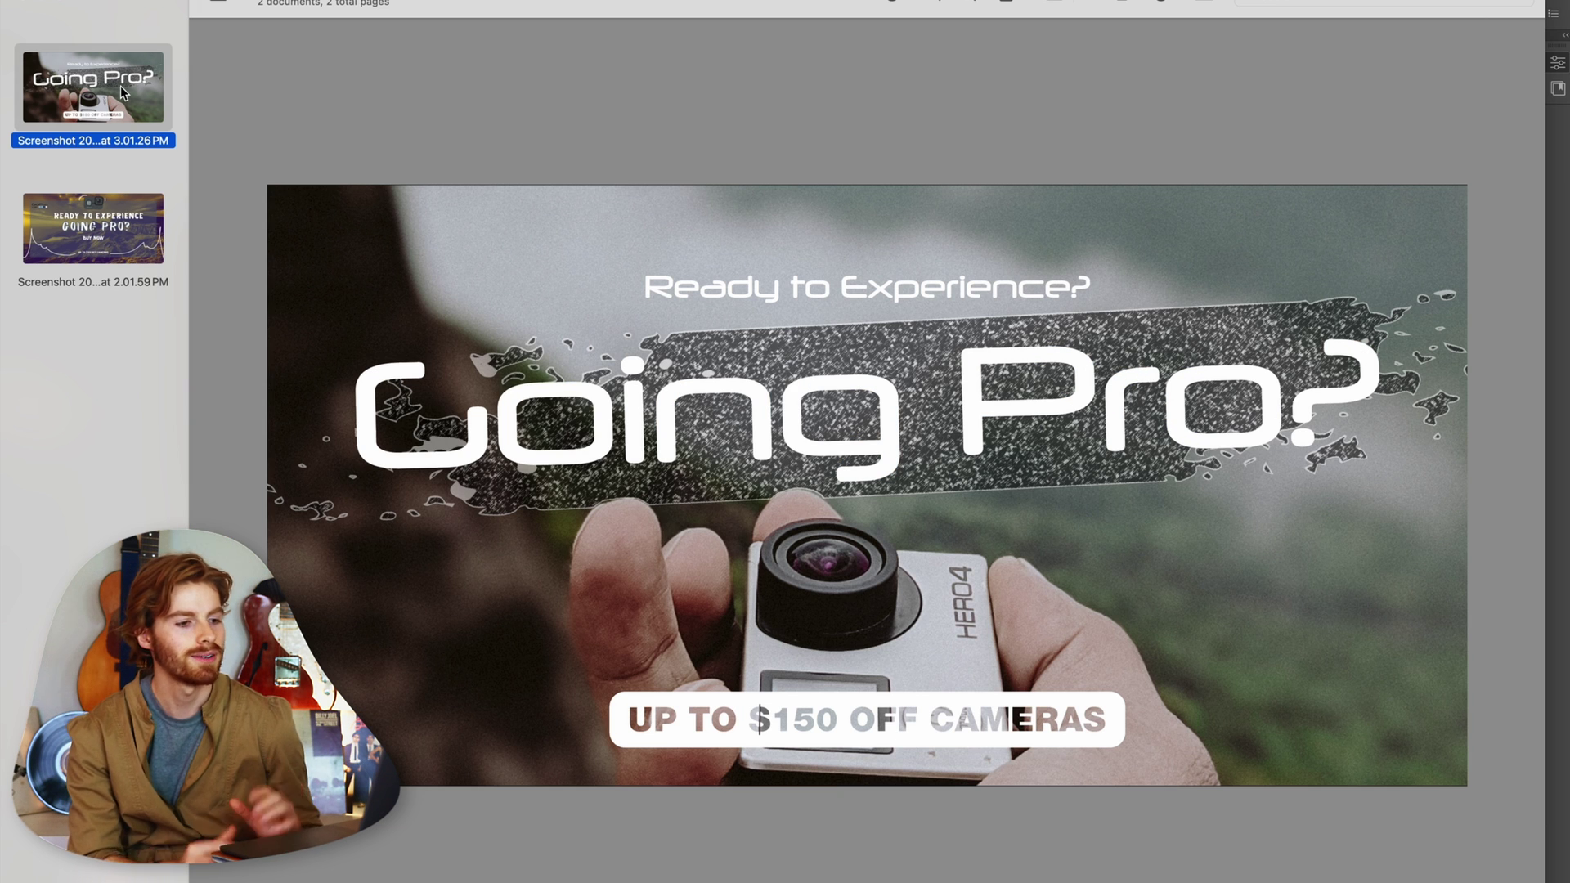
pyautogui.click(100, 235)
pyautogui.press('Up')
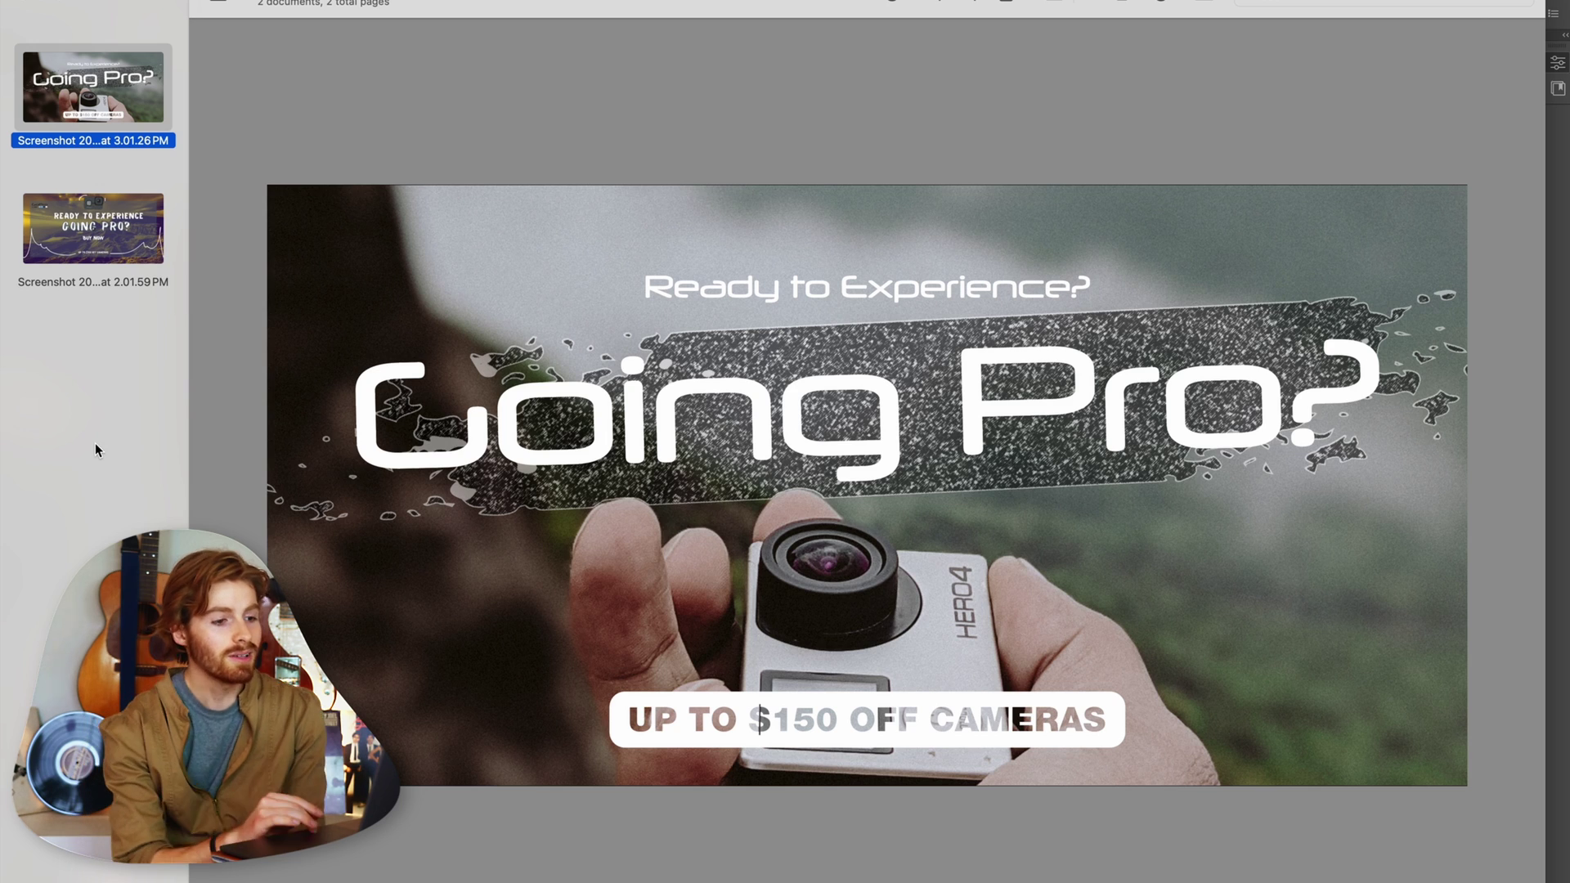
pyautogui.click(88, 258)
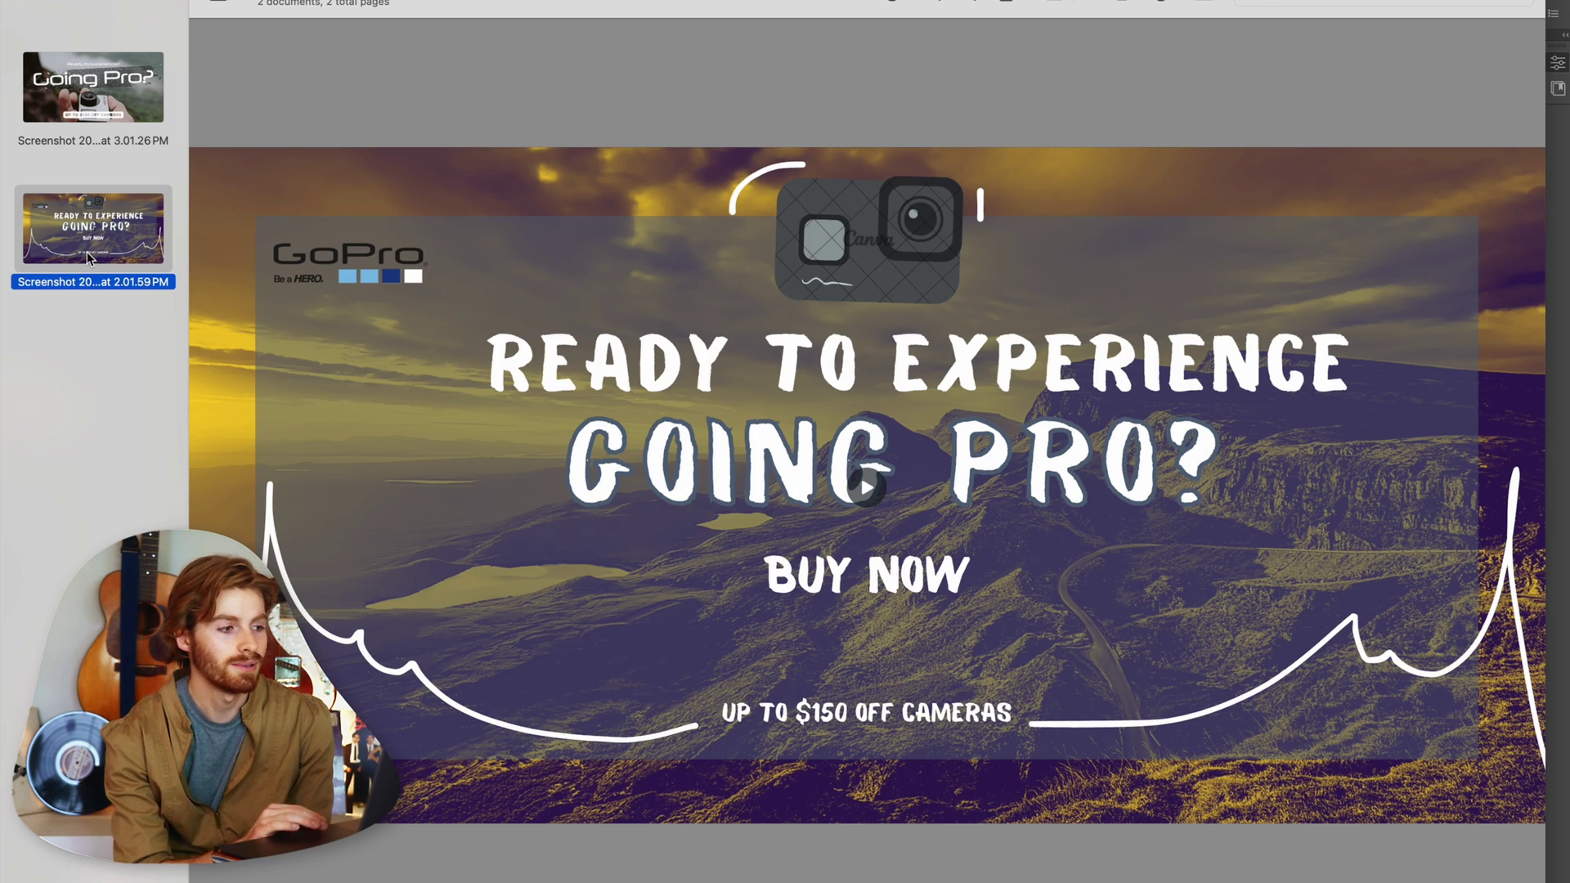
pyautogui.click(71, 93)
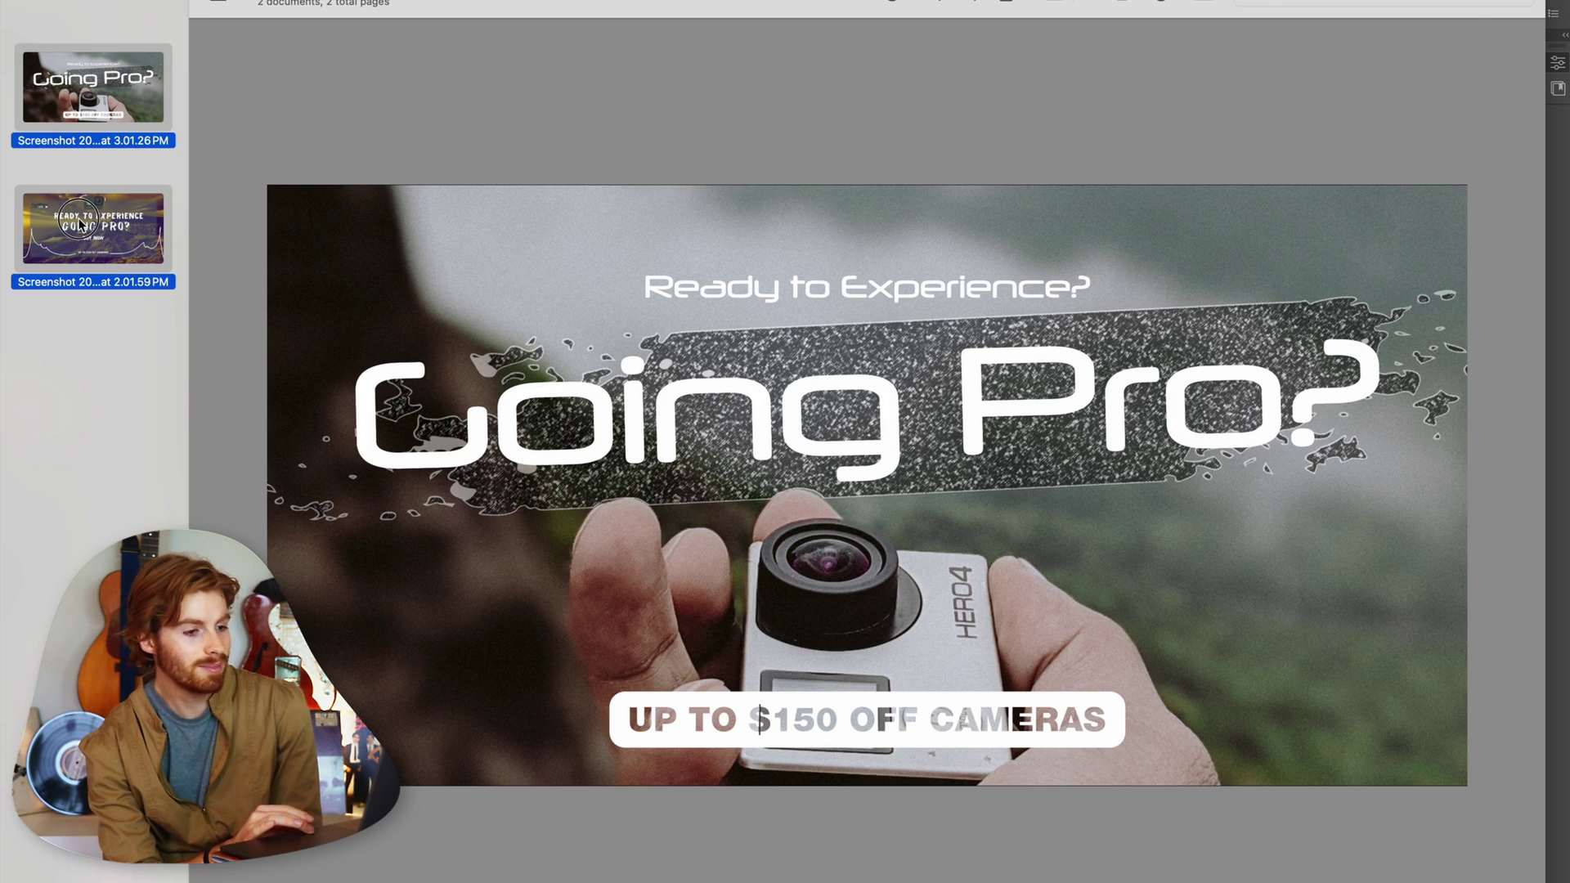
pyautogui.keyDown('super'); pyautogui.click(80, 225); pyautogui.keyUp('super')
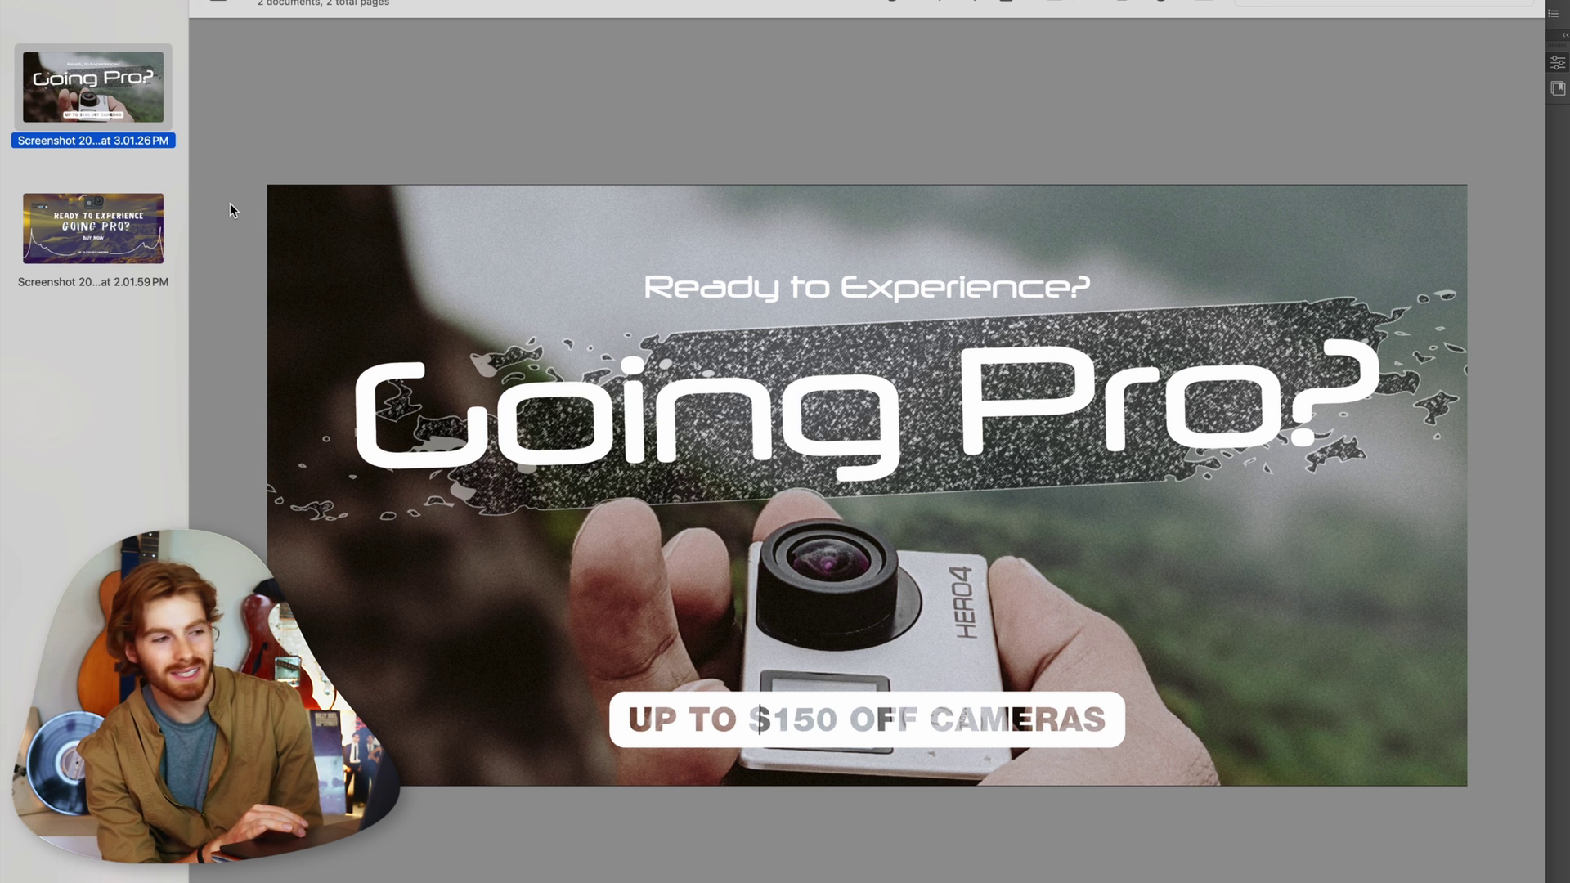
pyautogui.click(115, 258)
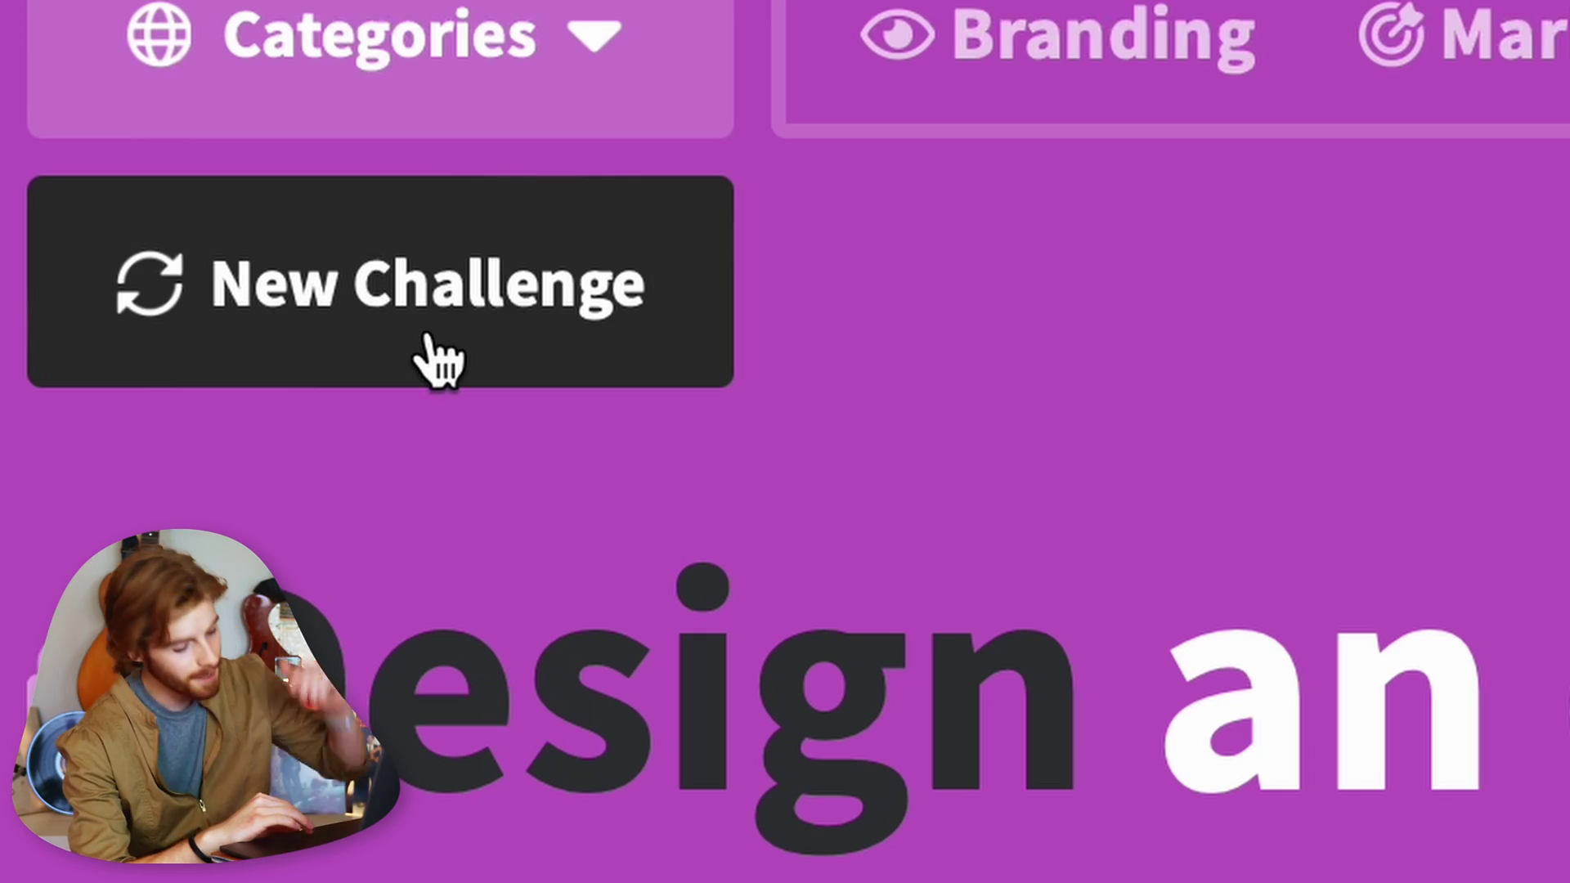
# Generate a fresh Sharpen design challenge beginning 'Design an'
pyautogui.click(500, 304)
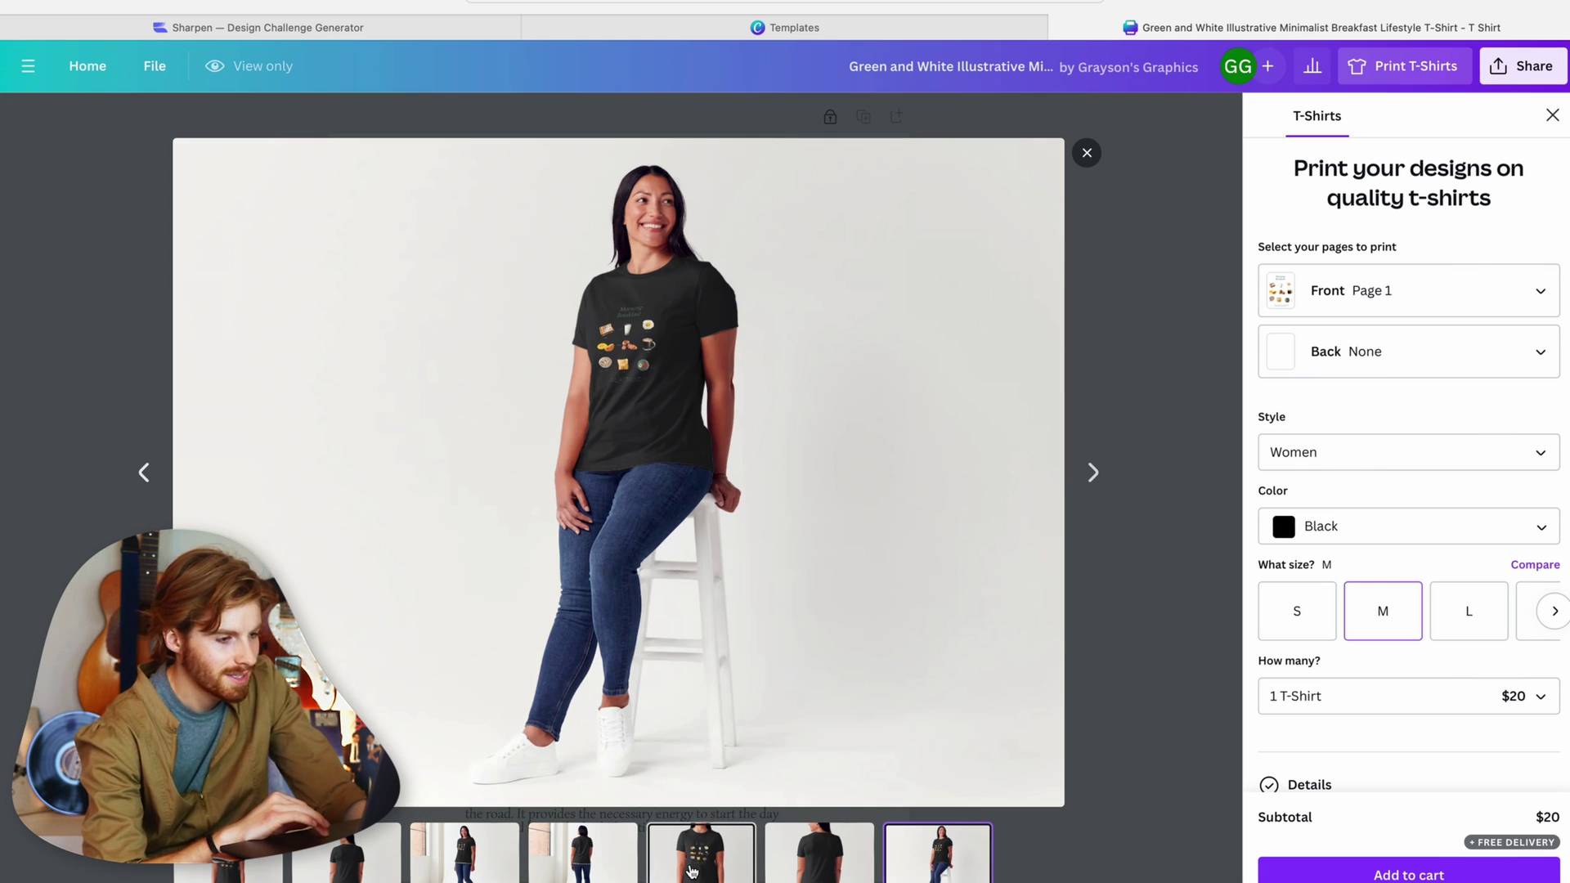
# Make the T-shirt print White, close the mockup preview and T-Shirts panel, and start a 'Create' prompt
pyautogui.click(692, 872)
pyautogui.scroll(-2, 1315, 647)
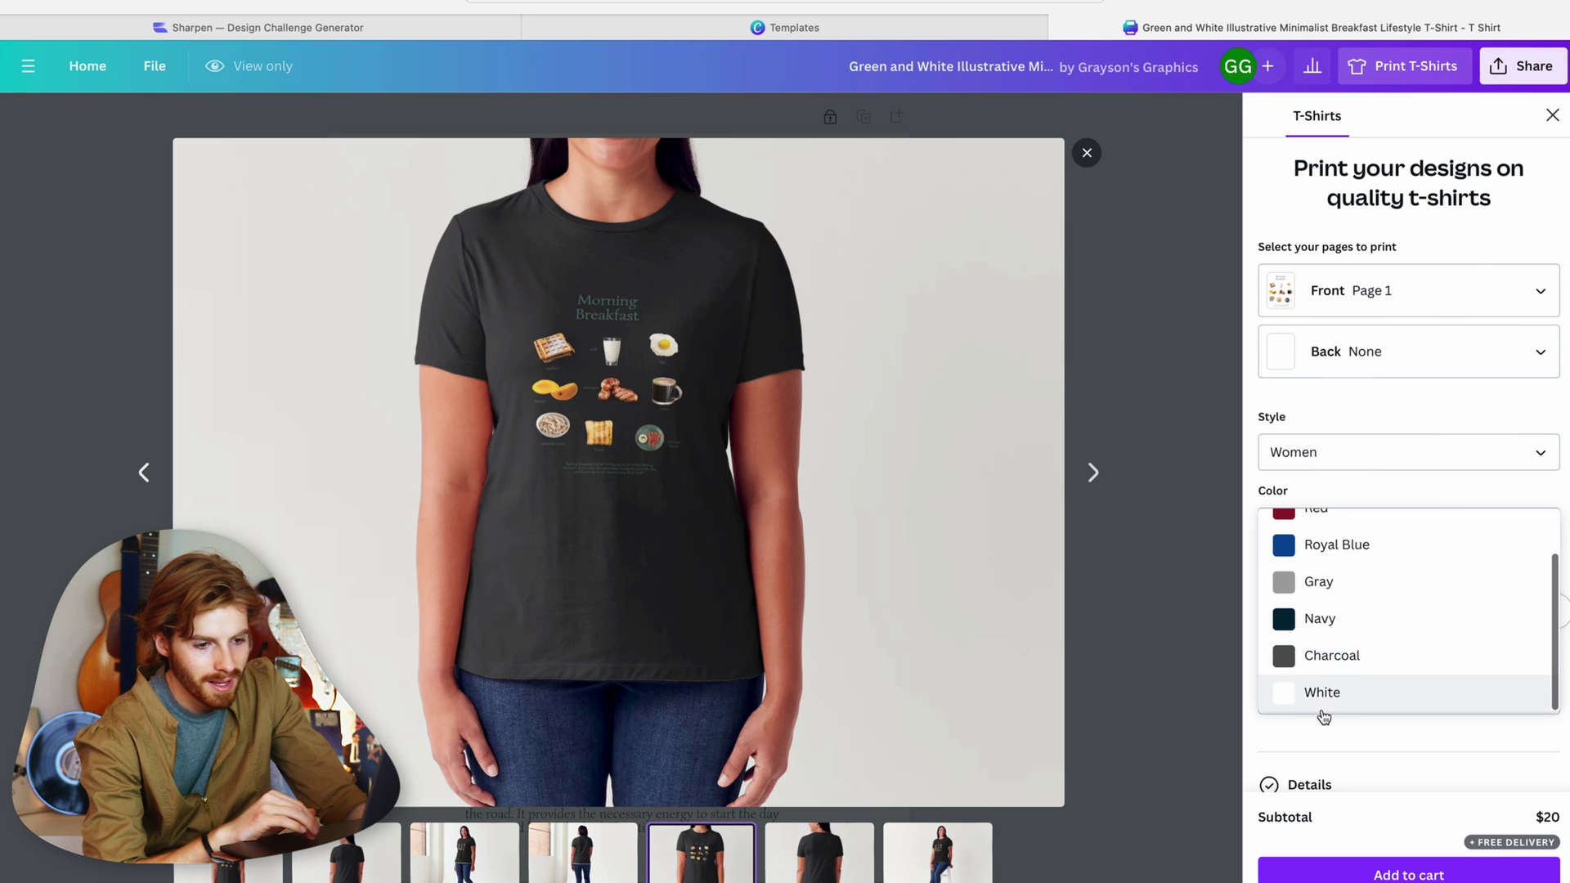
pyautogui.click(1322, 700)
pyautogui.click(1086, 153)
pyautogui.click(718, 340)
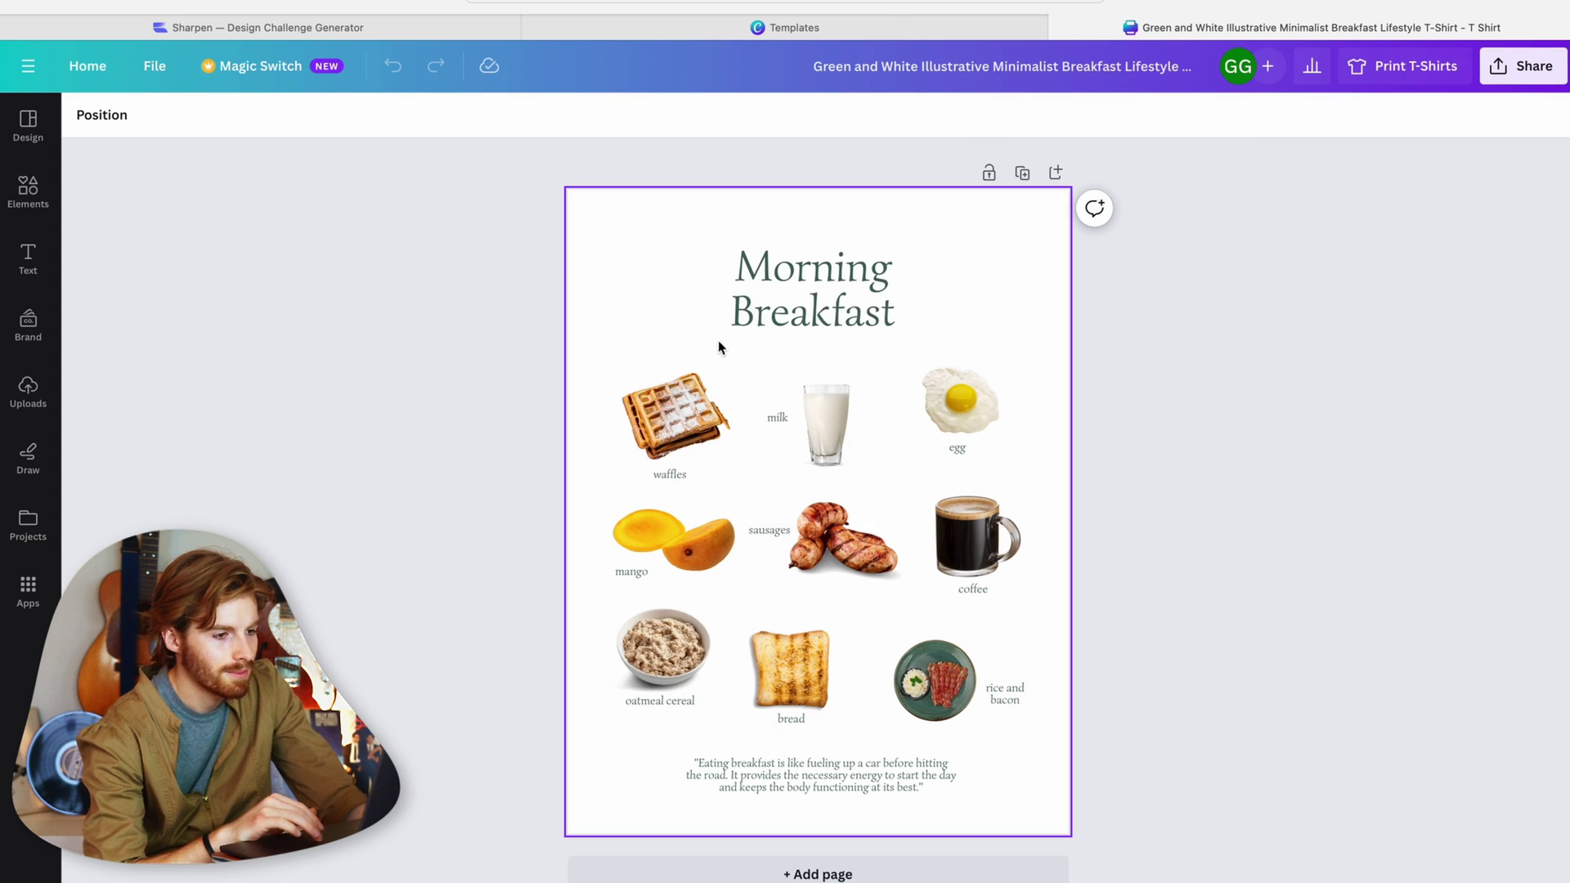
pyautogui.write('Create a brand for a bed and breakfast')
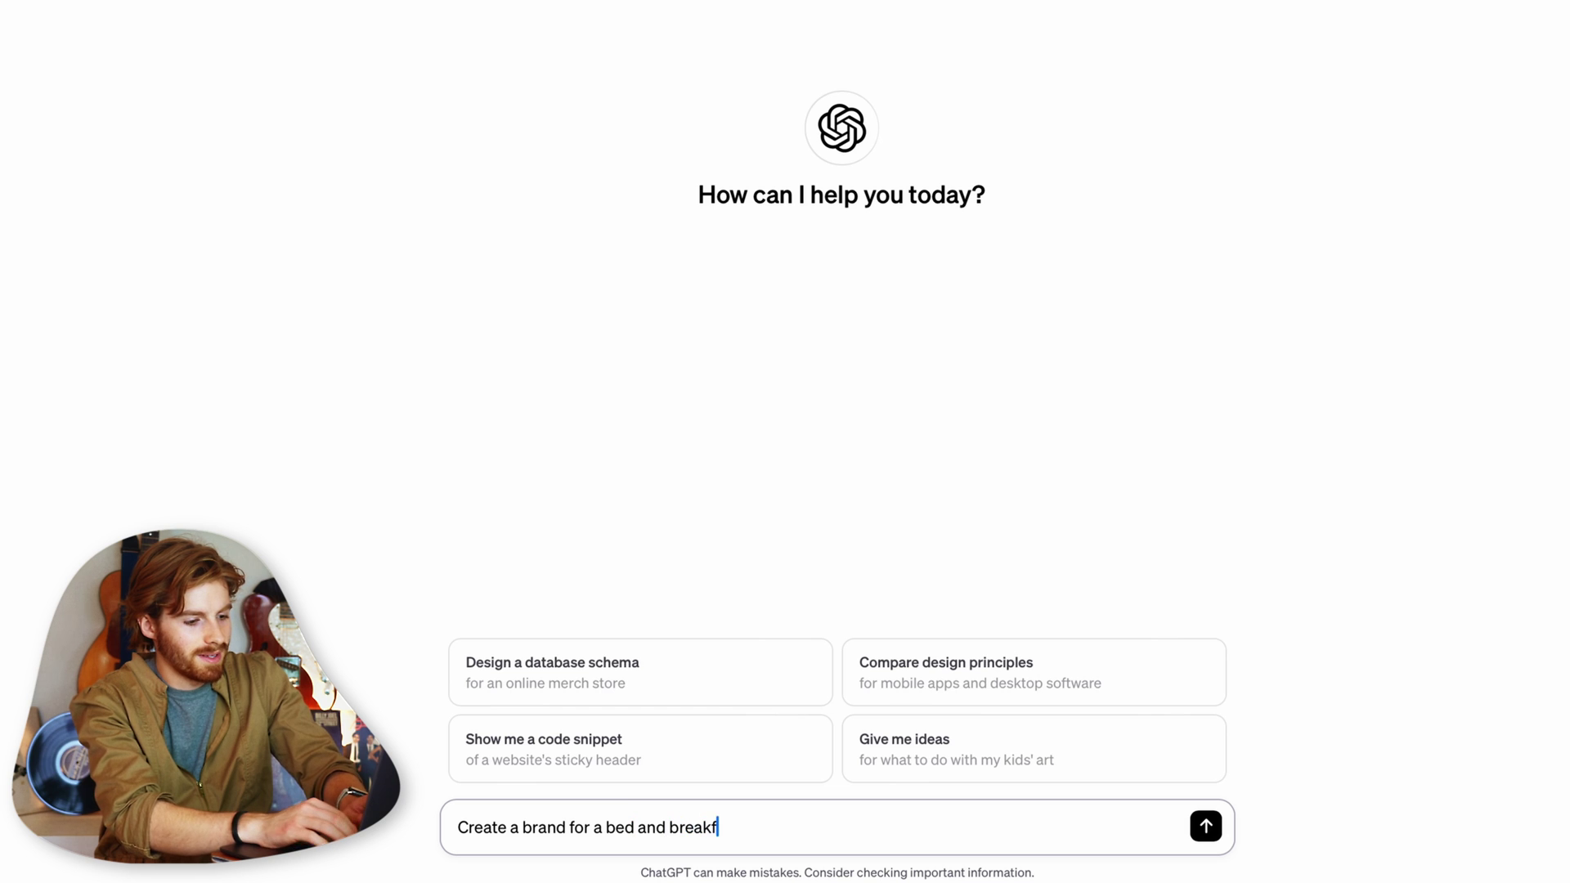
# Send the bed-and-breakfast brand request and follow up asking for a fun and silly version
pyautogui.press('Return')
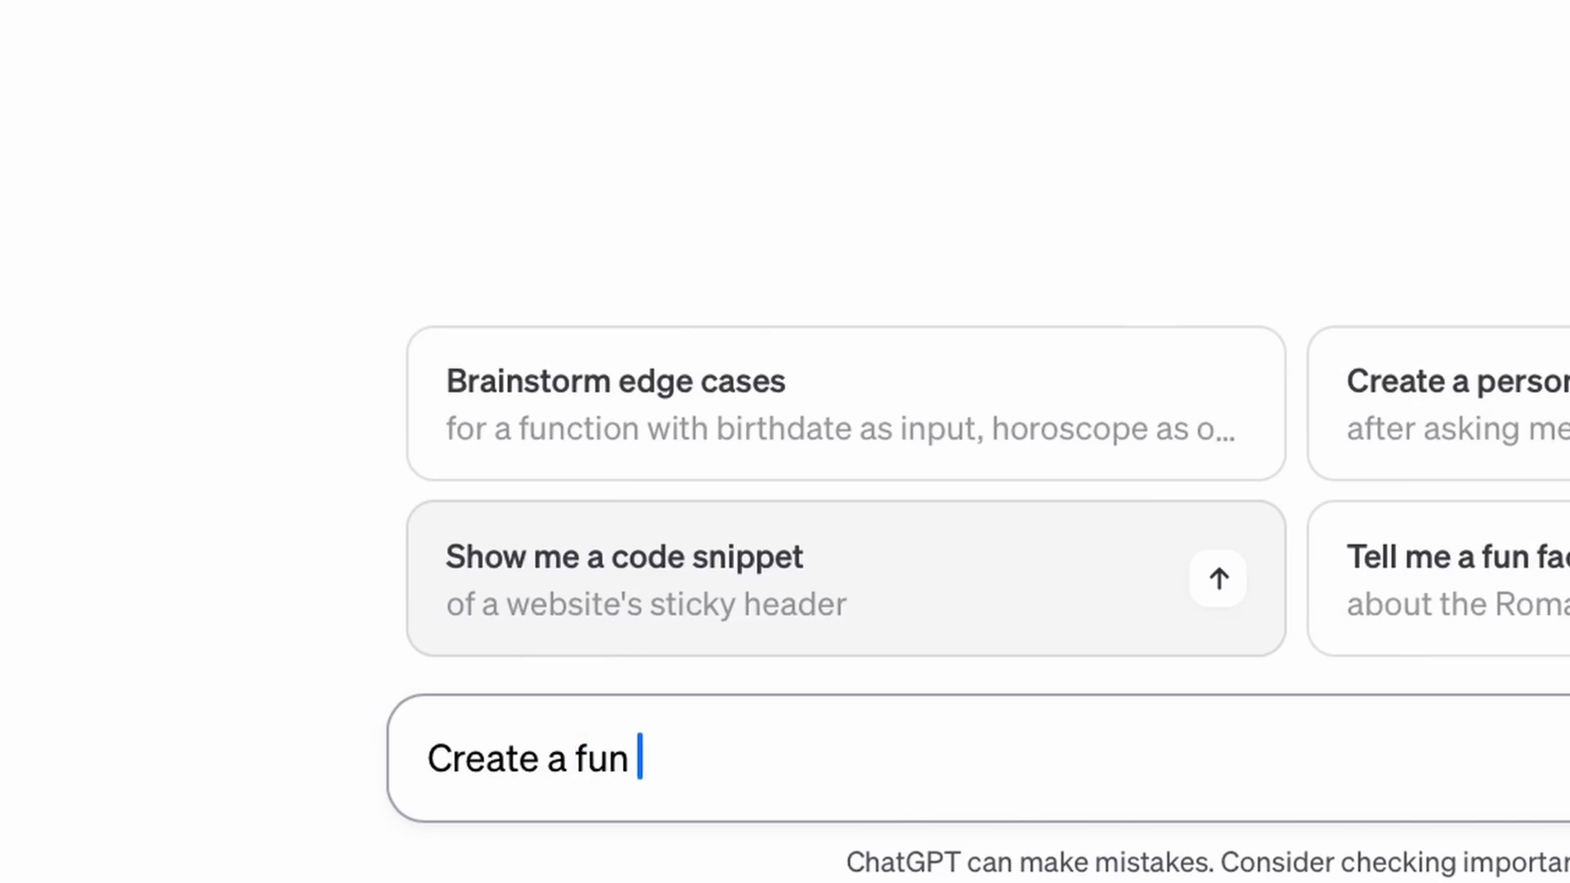
pyautogui.write('and sil')
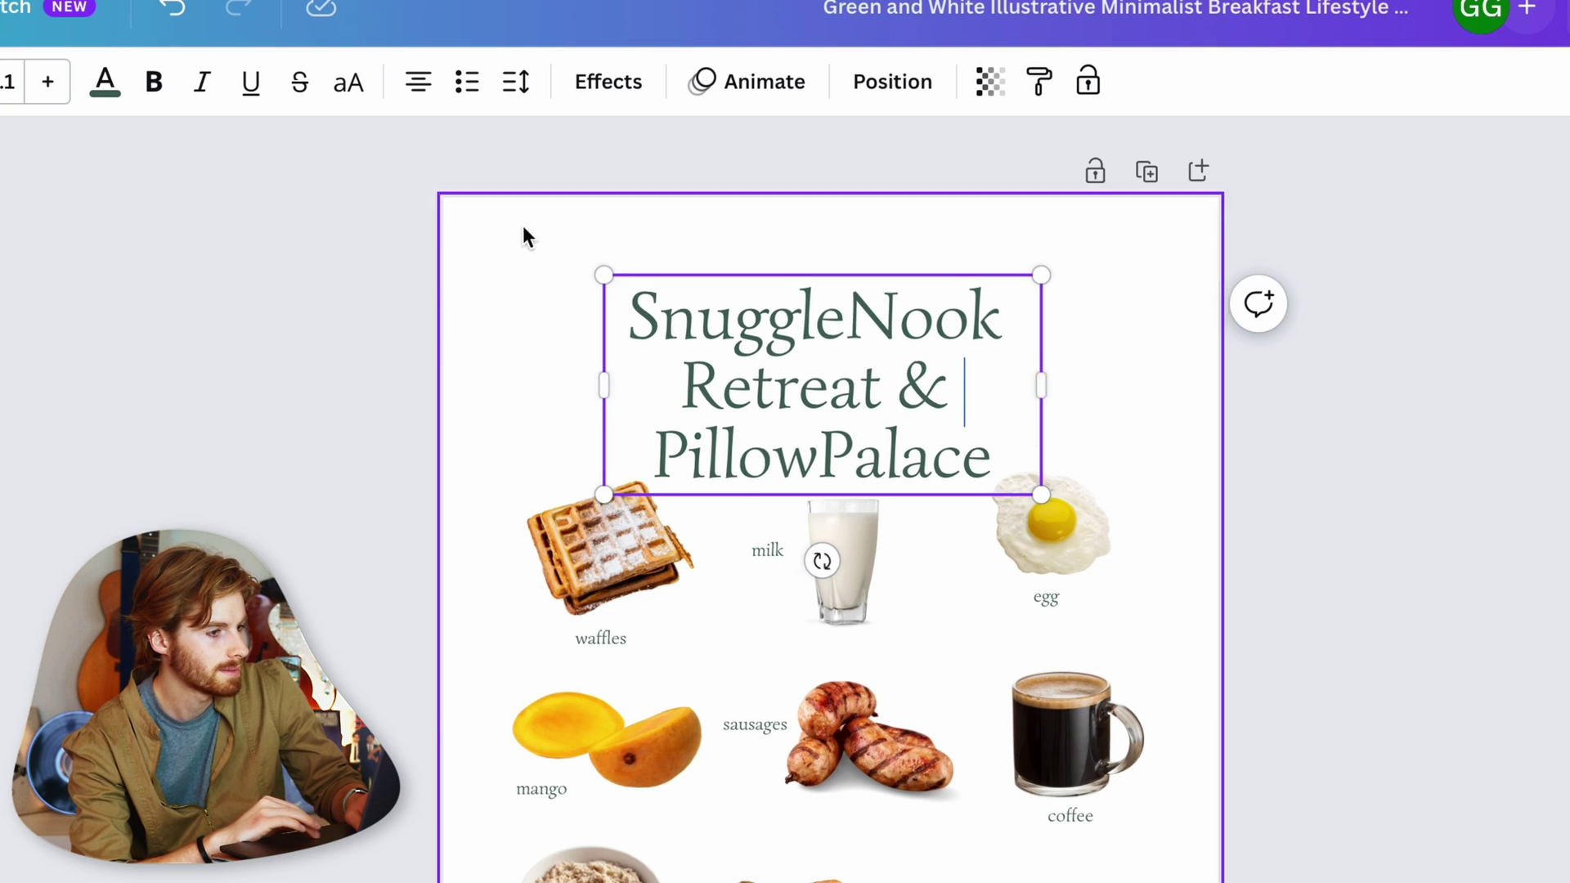
# Move the SnuggleNook Retreat & PillowPalace title up, widen it onto two lines, and centre it
pyautogui.moveTo(844, 335); pyautogui.dragTo(891, 319)
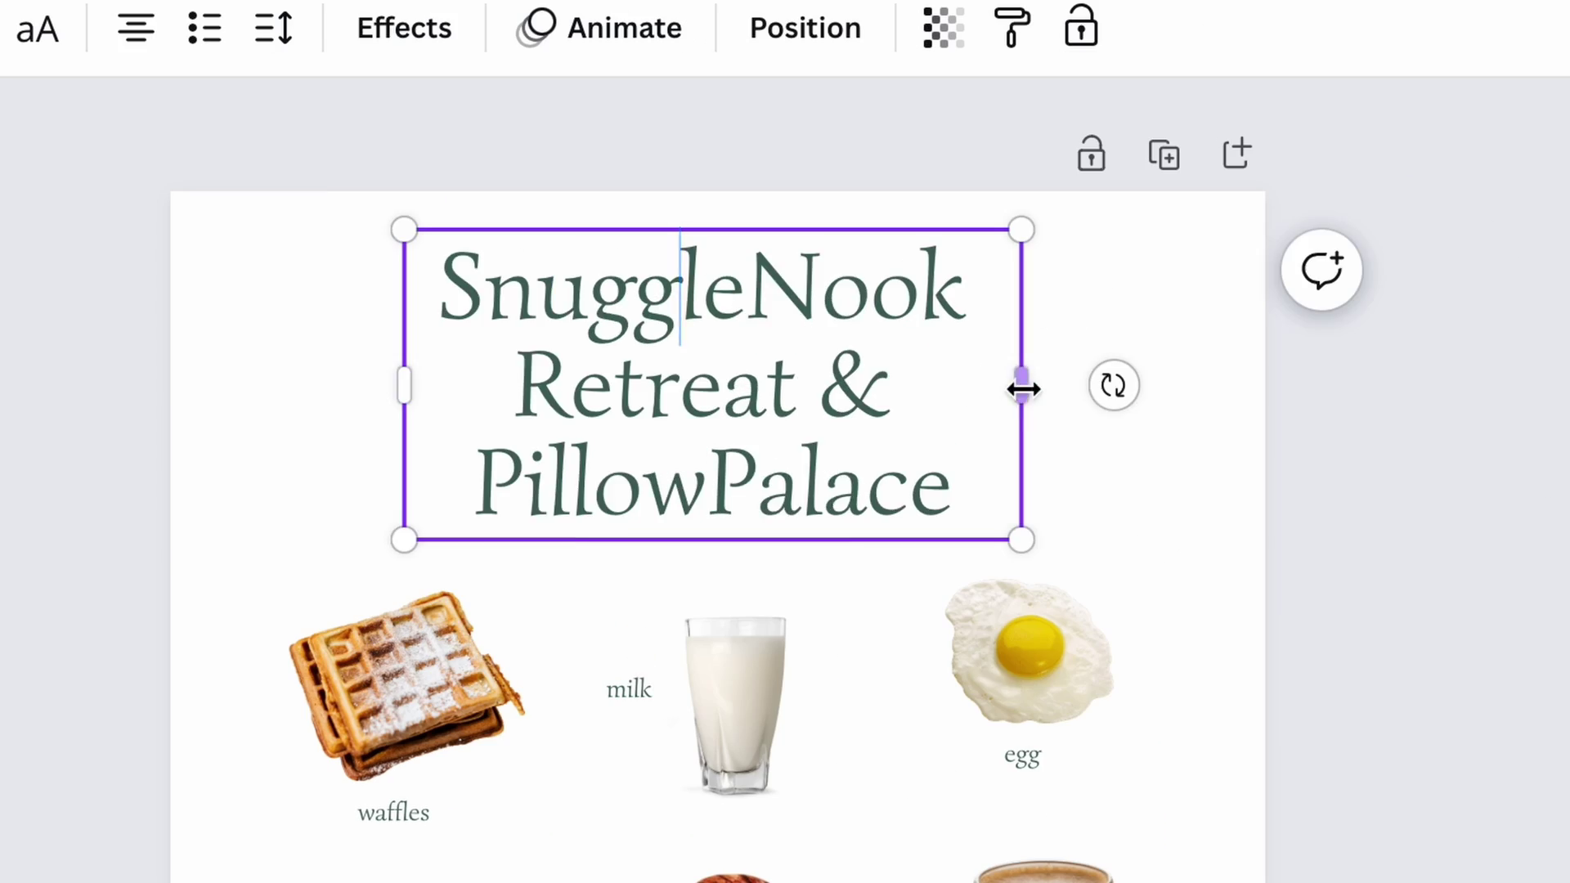
pyautogui.moveTo(1158, 390); pyautogui.dragTo(1467, 394)
pyautogui.moveTo(1083, 396); pyautogui.dragTo(954, 401)
pyautogui.click(1391, 417)
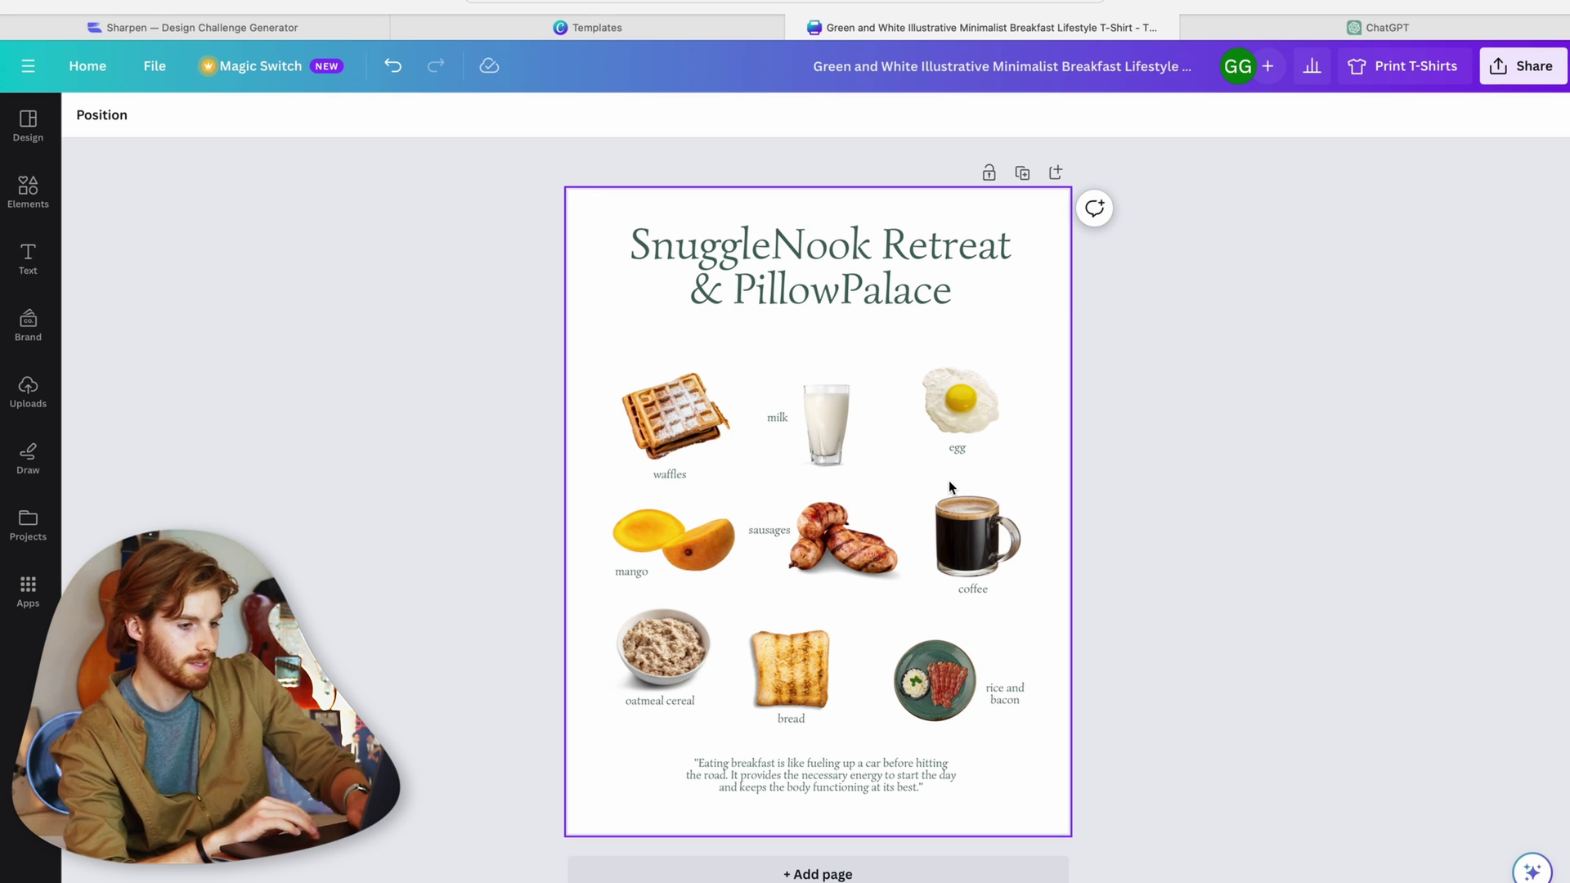
# Replace the bottom quote with the pasted new text
pyautogui.click(807, 777)
pyautogui.tripleClick(807, 776)
pyautogui.write('here dreams are fluffed and breakfast is served with a side of giggles! 🛏🌈')
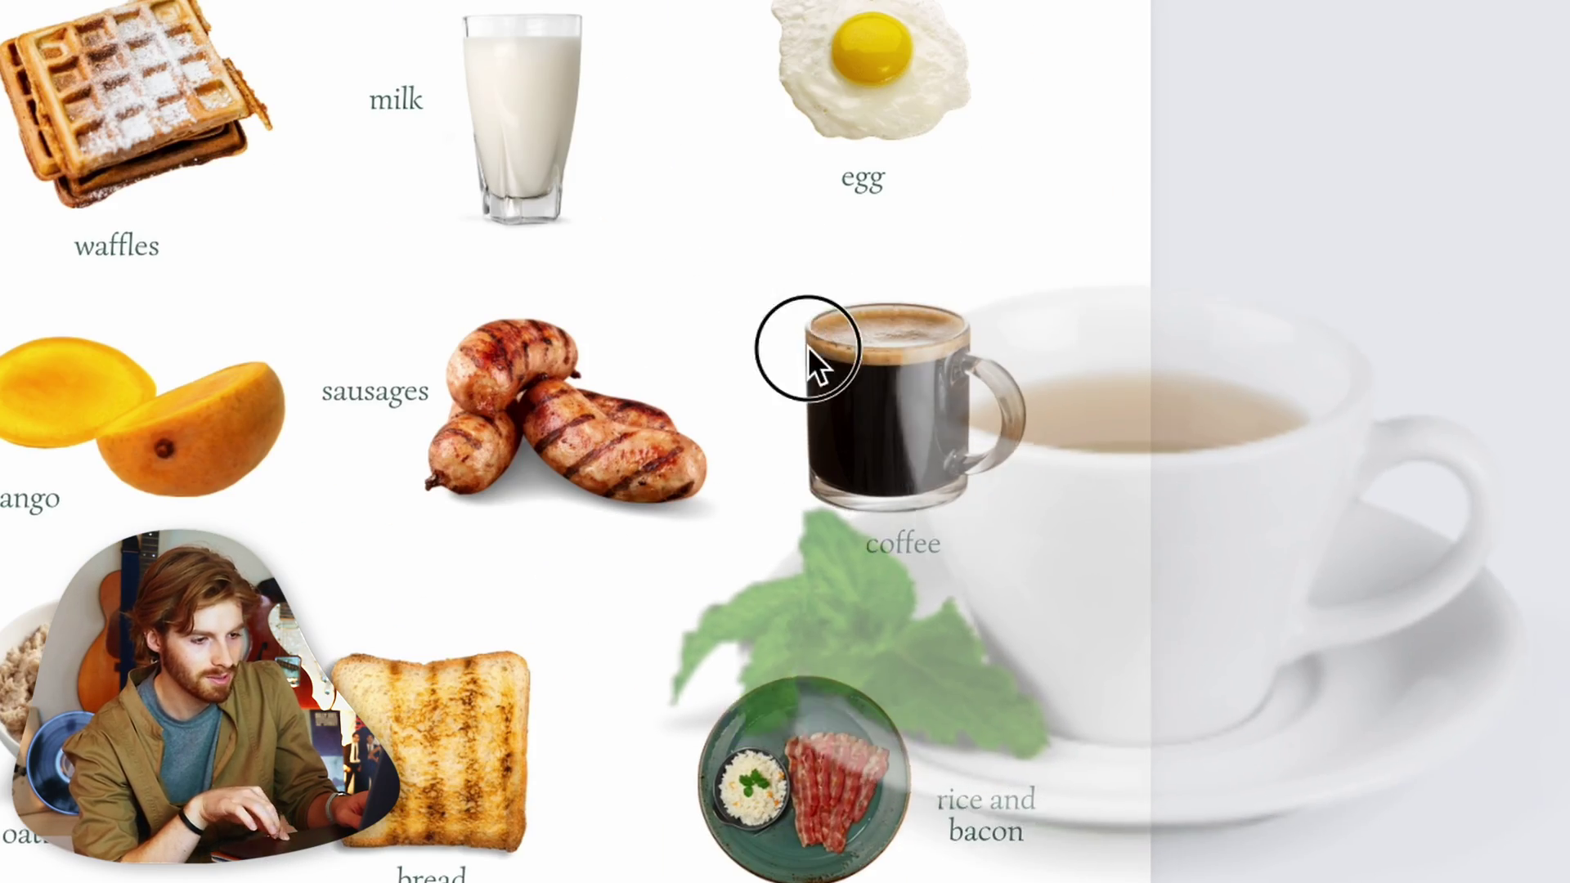
# Swap the coffee photo for a white tea cup with mint and select its label to read tea
pyautogui.moveTo(807, 346); pyautogui.dragTo(883, 409)
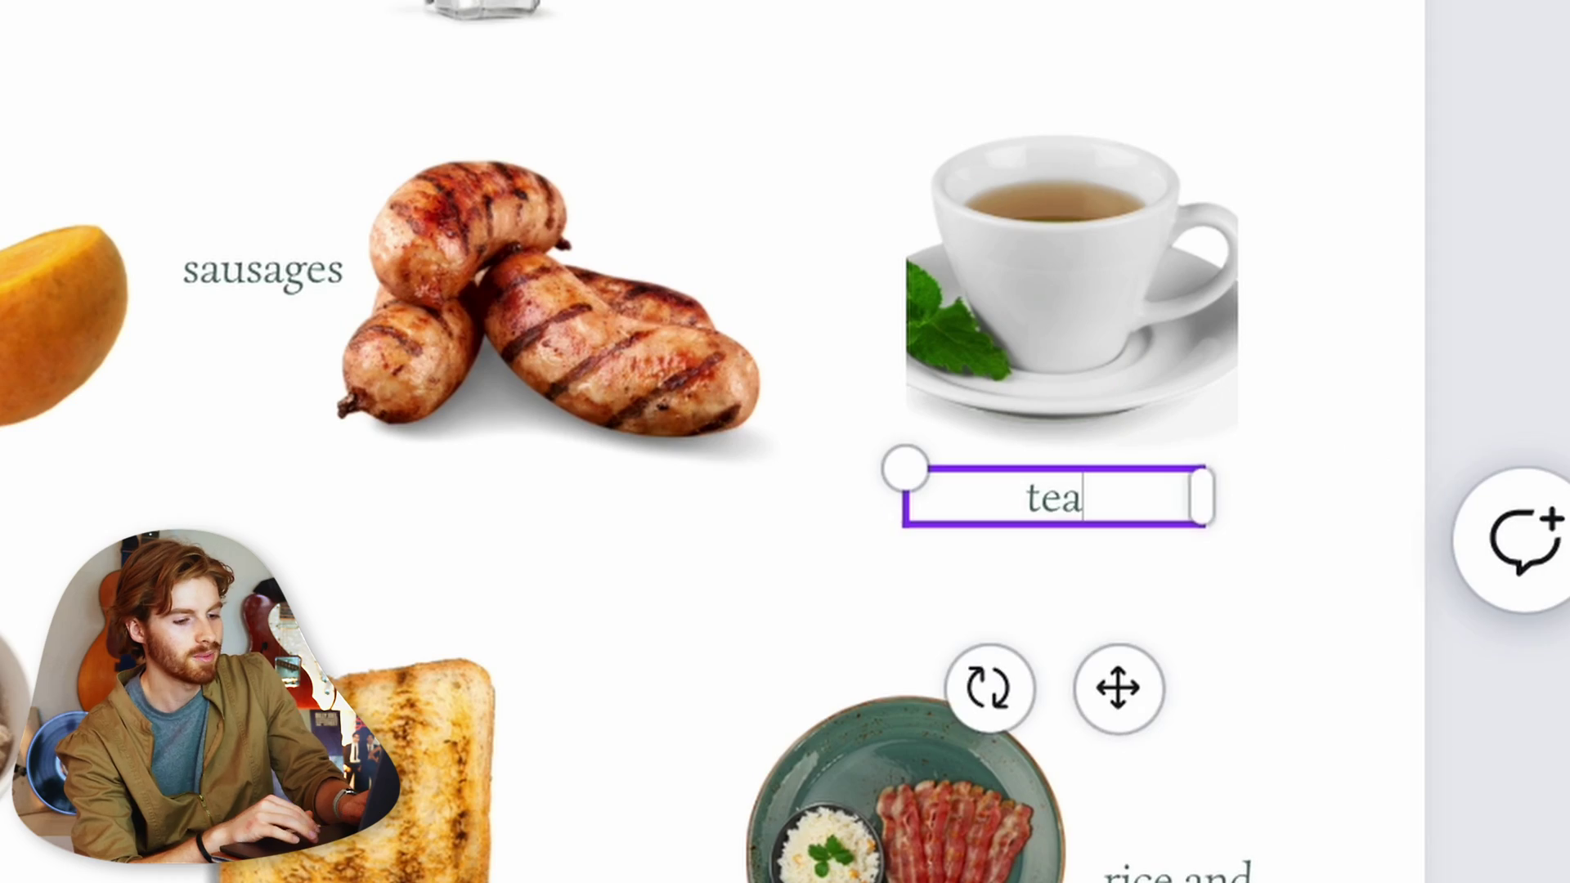
pyautogui.click(1049, 507)
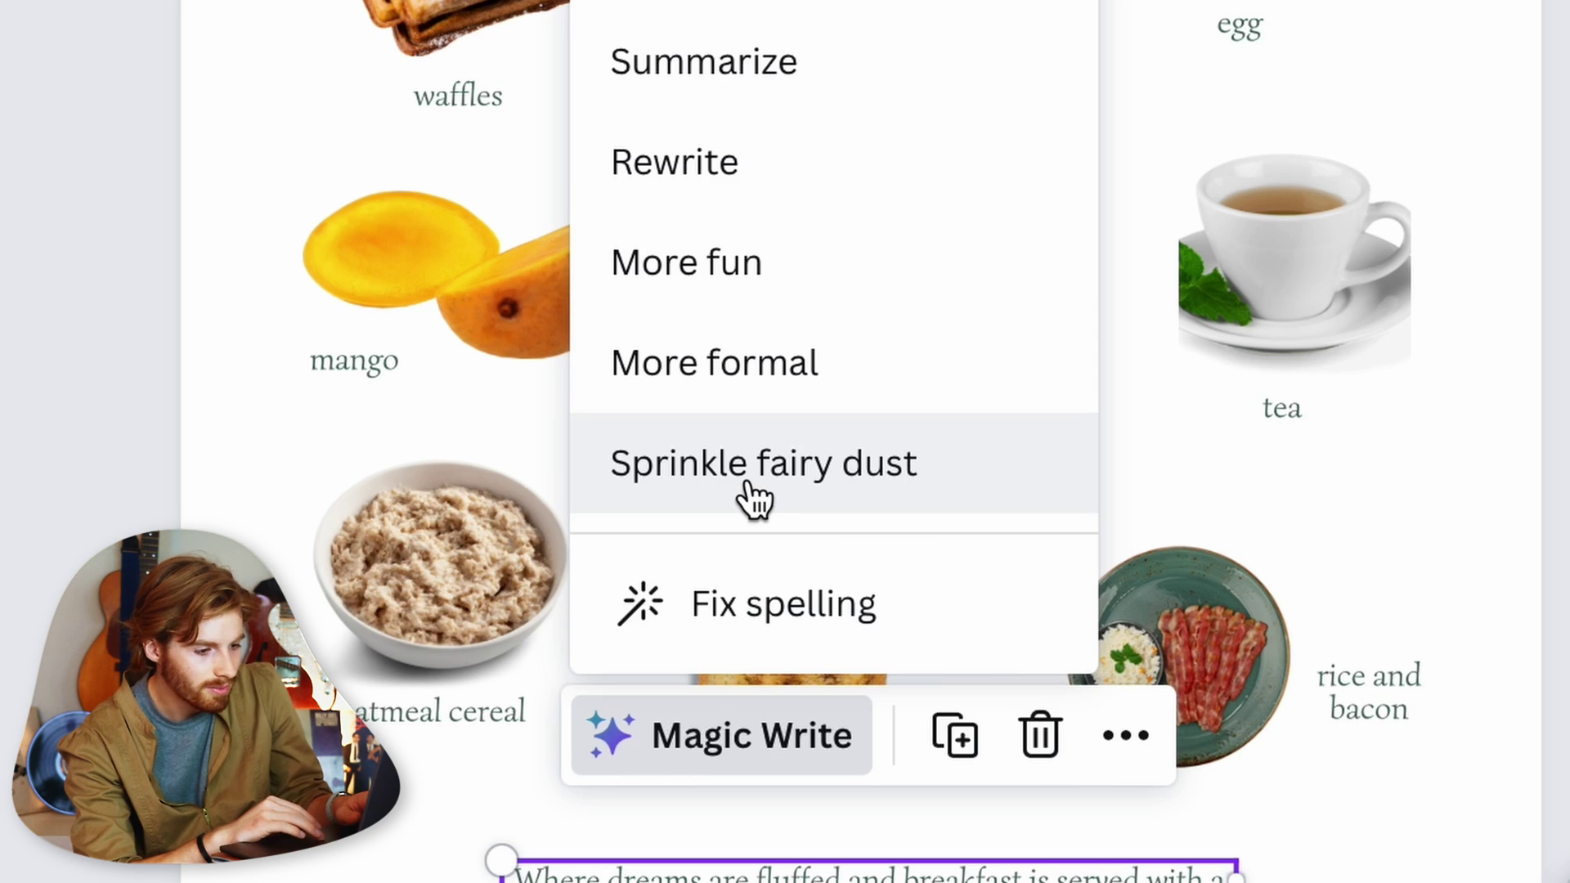
# Rewrite the bottom tagline with Magic Write's Sprinkle fairy dust style
pyautogui.click(818, 473)
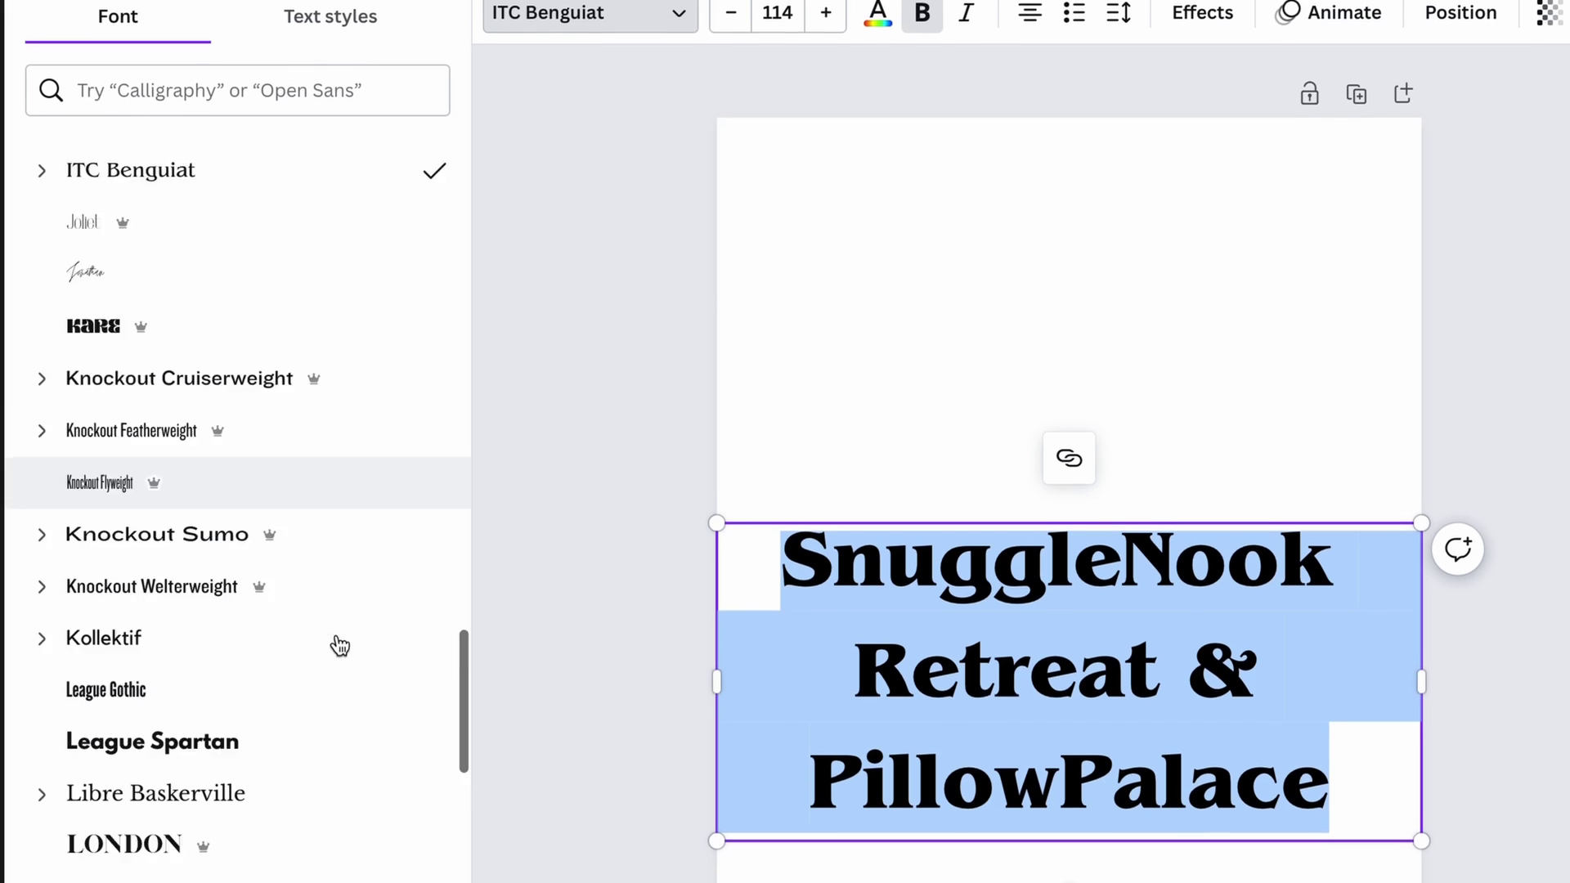
# Try Solway, Kollektif and other fonts on the title, settling on Droid Serif
pyautogui.scroll(-10, 336, 645)
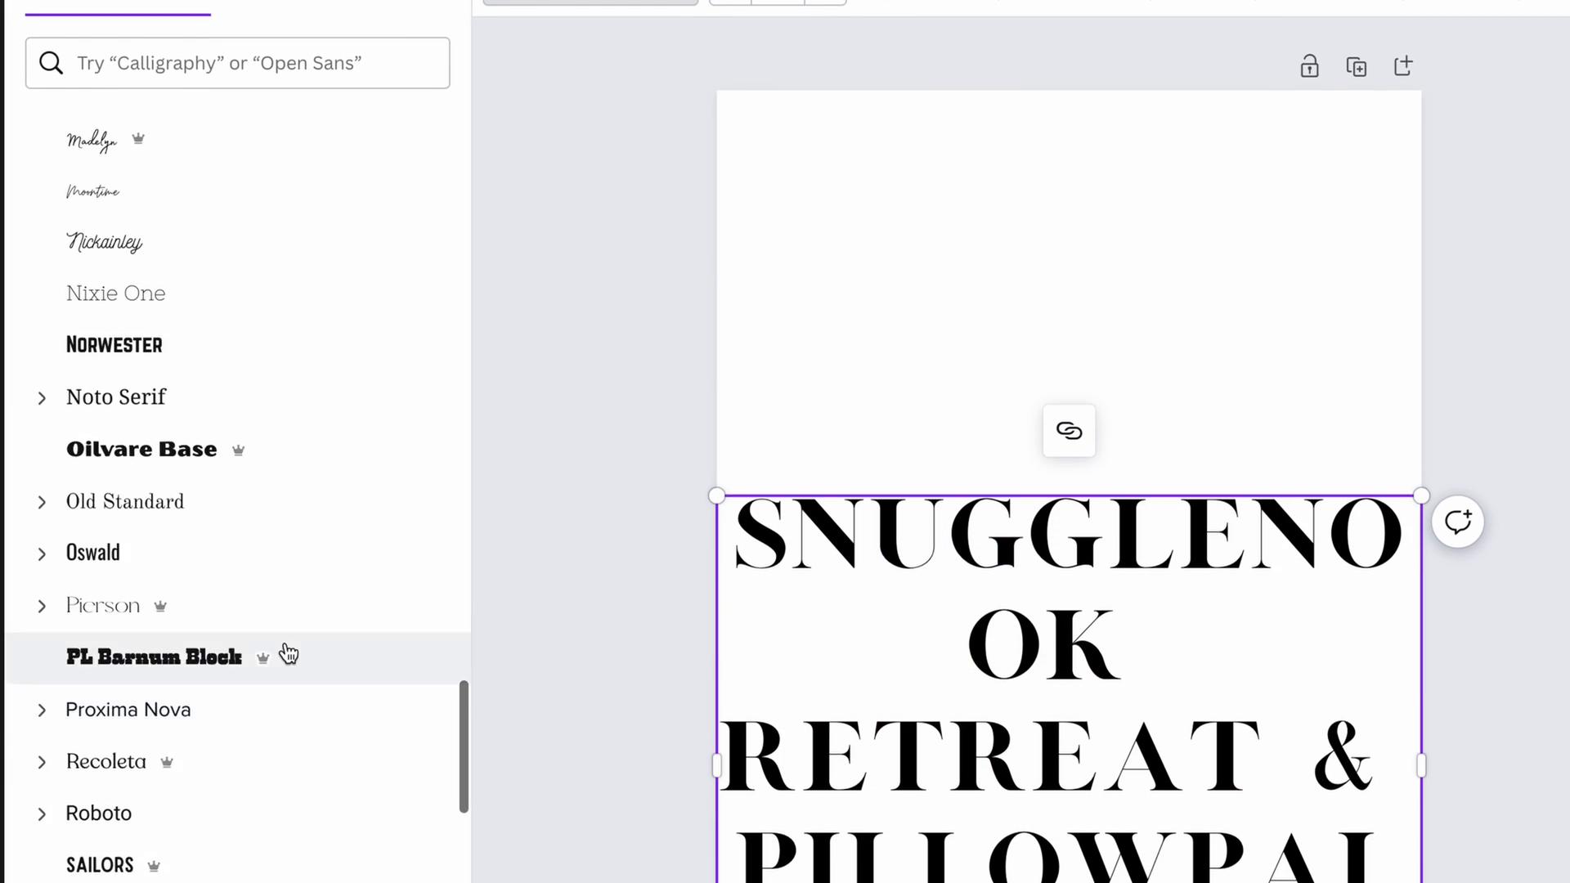
pyautogui.click(326, 493)
pyautogui.scroll(-10, 326, 522)
pyautogui.click(270, 18)
pyautogui.click(273, 56)
pyautogui.click(164, 88)
pyautogui.click(188, 140)
pyautogui.scroll(-10, 298, 365)
pyautogui.click(190, 772)
pyautogui.scroll(-8, 190, 777)
pyautogui.scroll(-10, 301, 567)
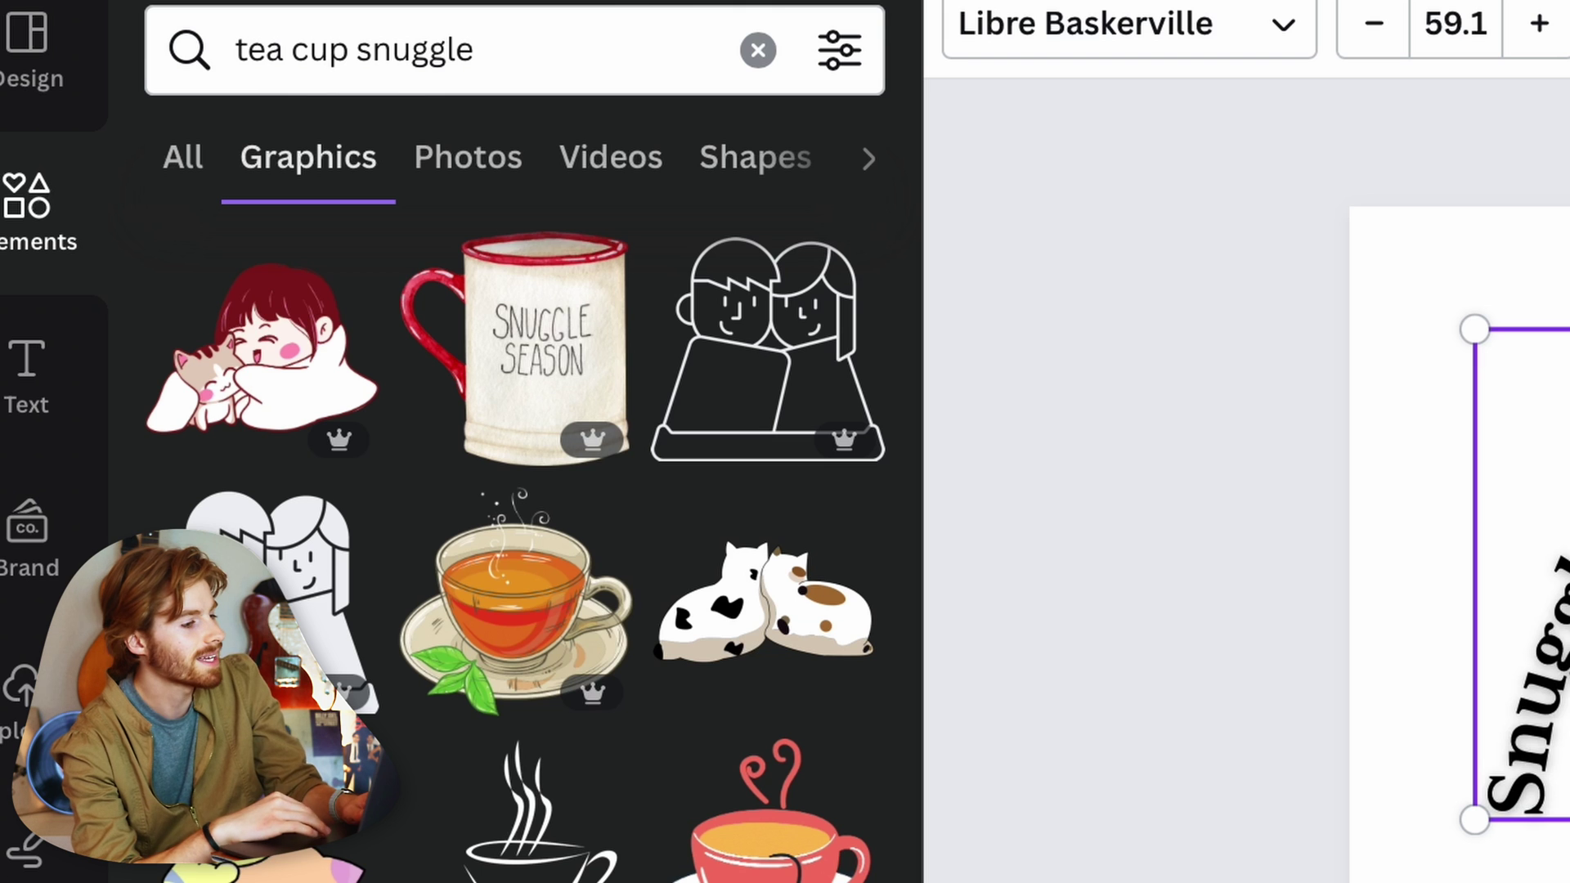
# Add the daisy tea cup graphic, shrink it, and move it up under the curved title
pyautogui.scroll(-2, 531, 539)
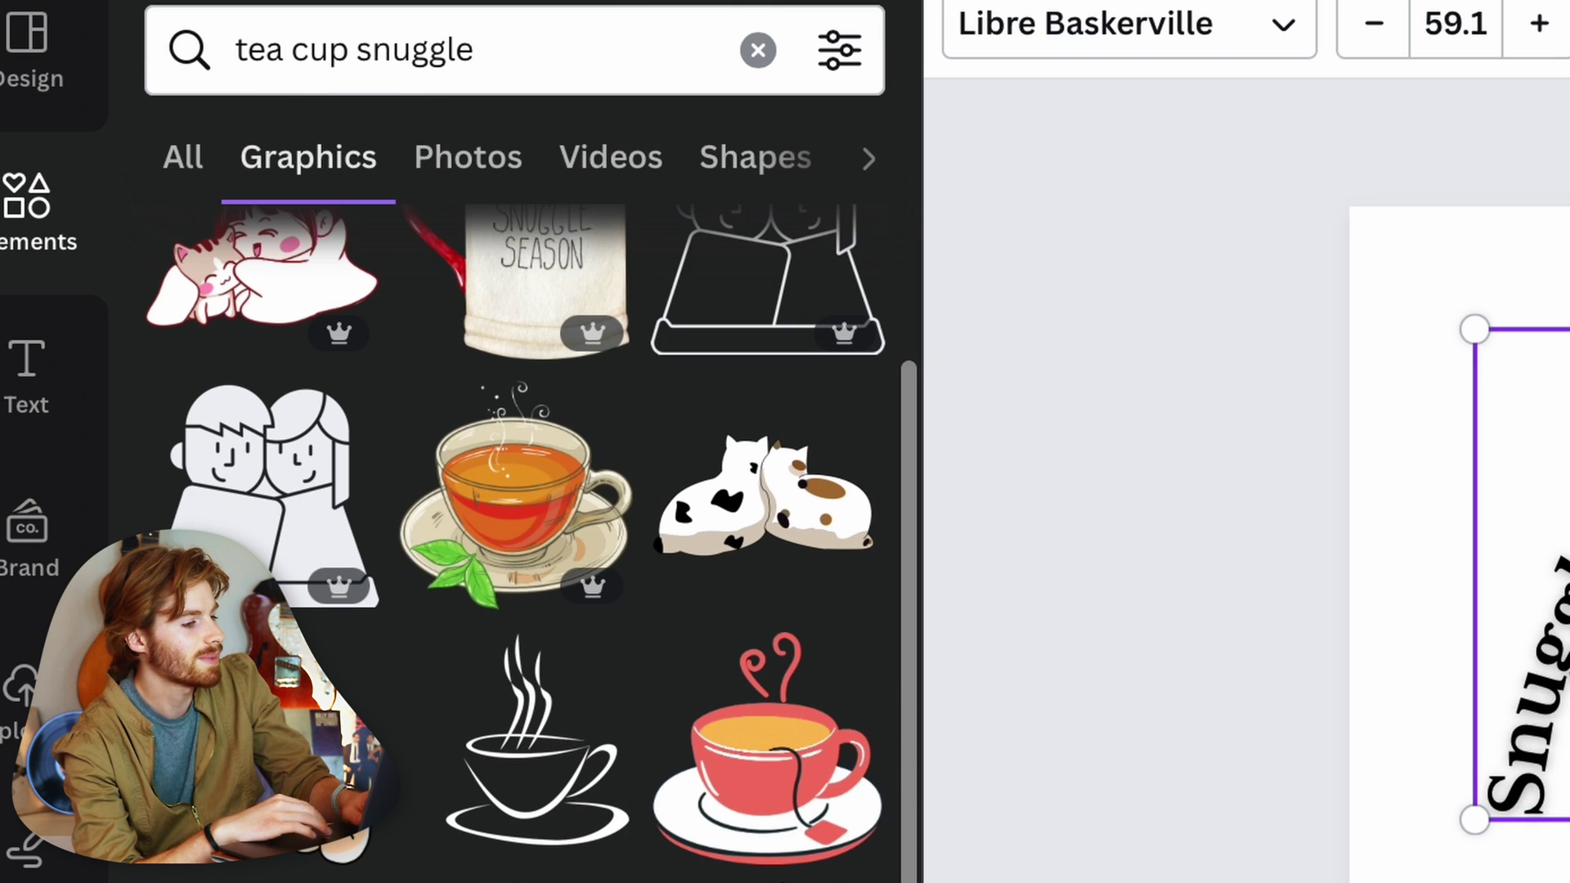
pyautogui.scroll(-4, 532, 540)
pyautogui.scroll(-6, 527, 441)
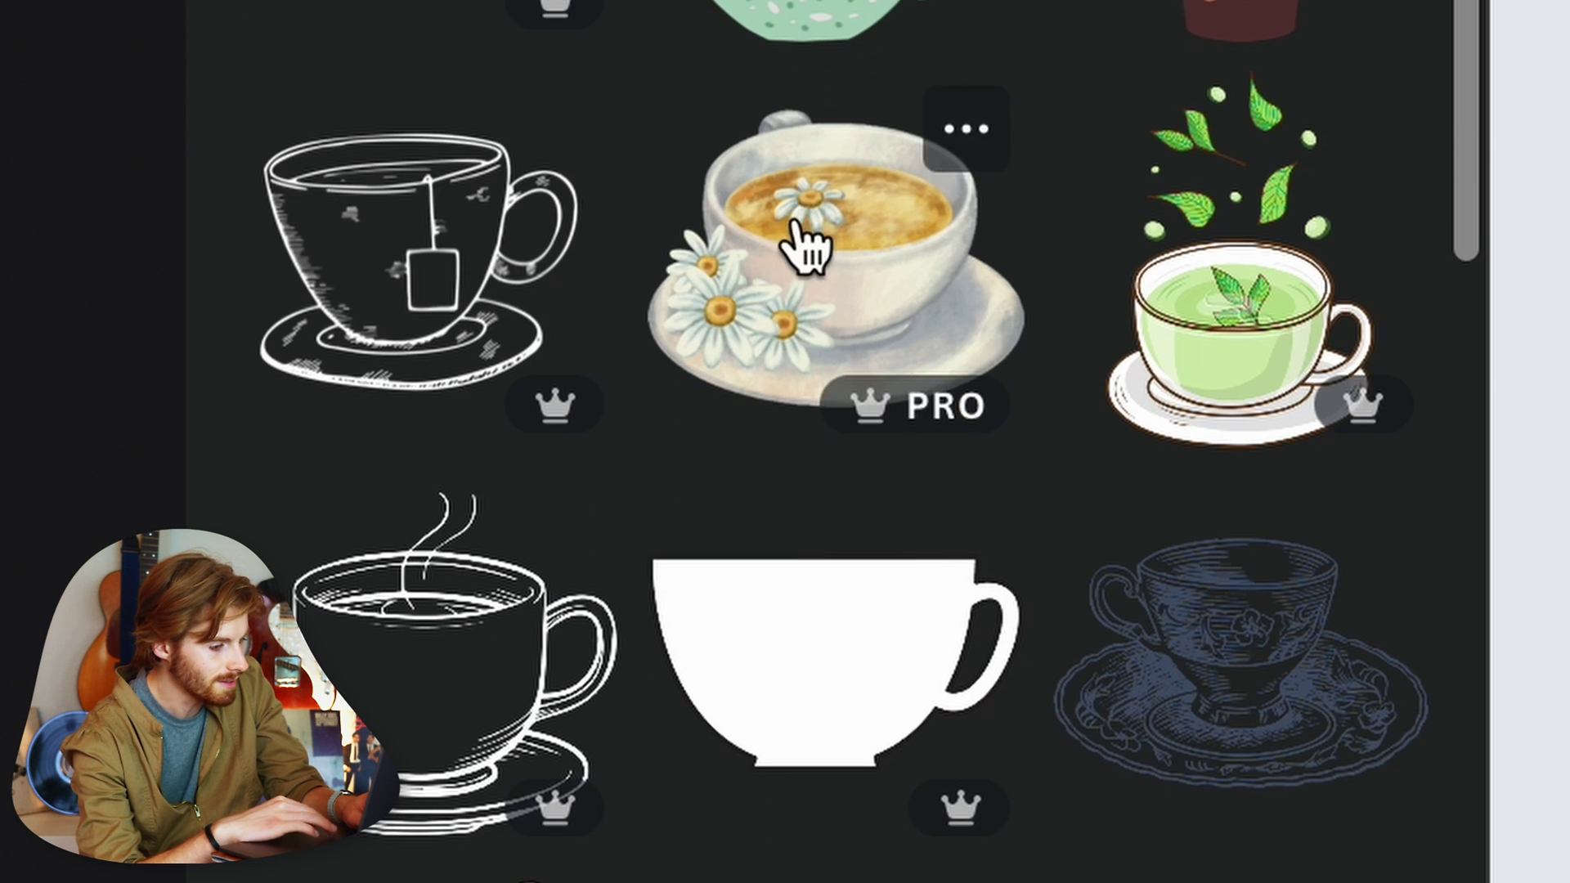
pyautogui.click(801, 241)
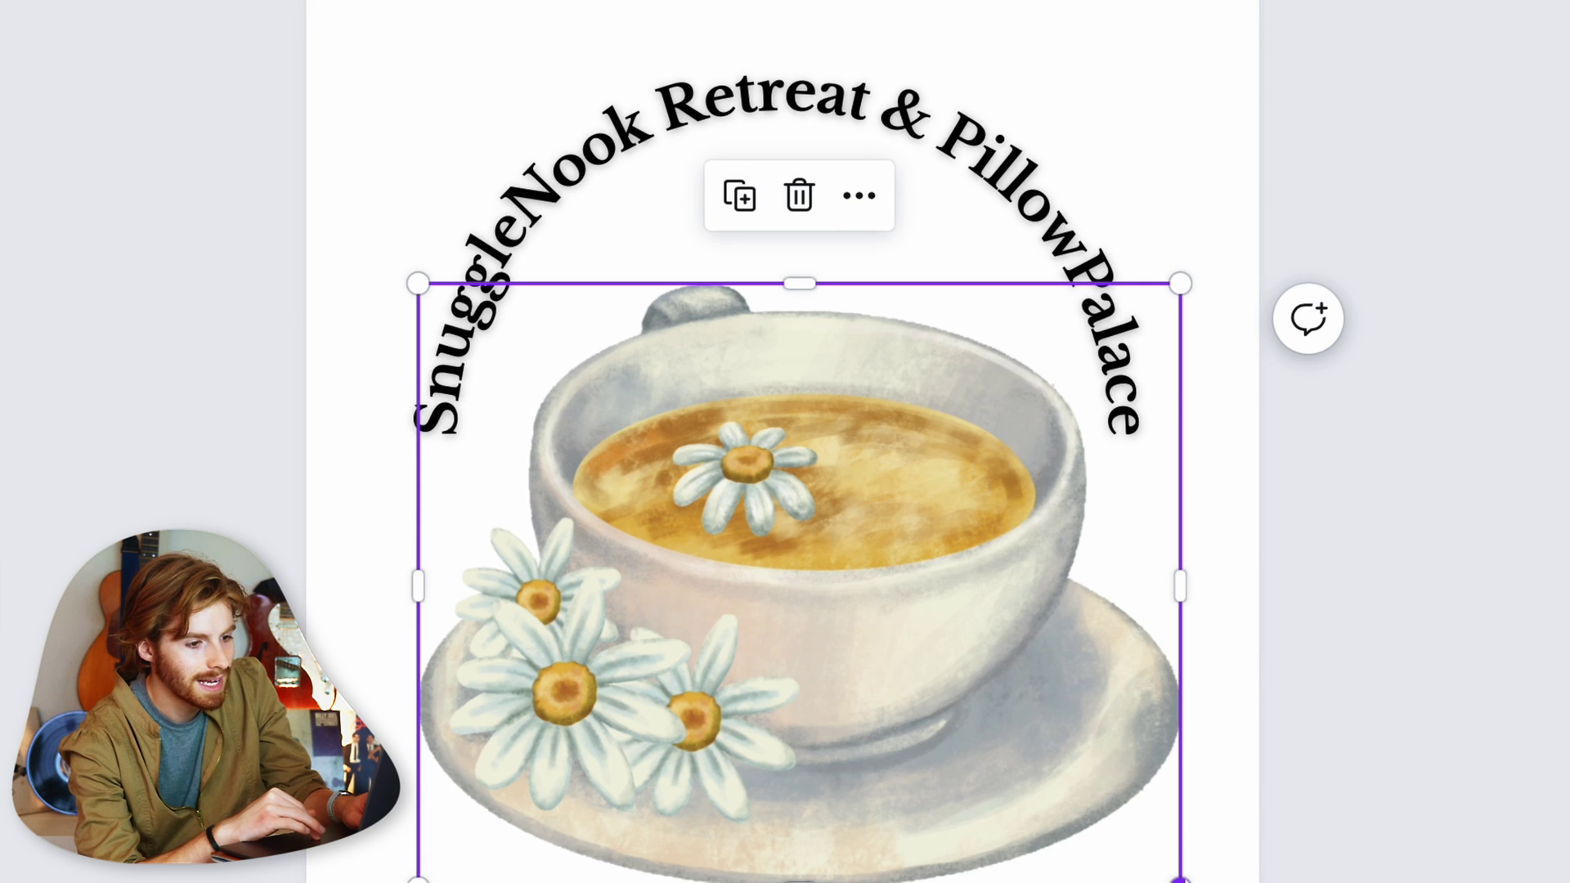
pyautogui.moveTo(1179, 877); pyautogui.dragTo(1072, 806)
pyautogui.moveTo(890, 599); pyautogui.dragTo(900, 553)
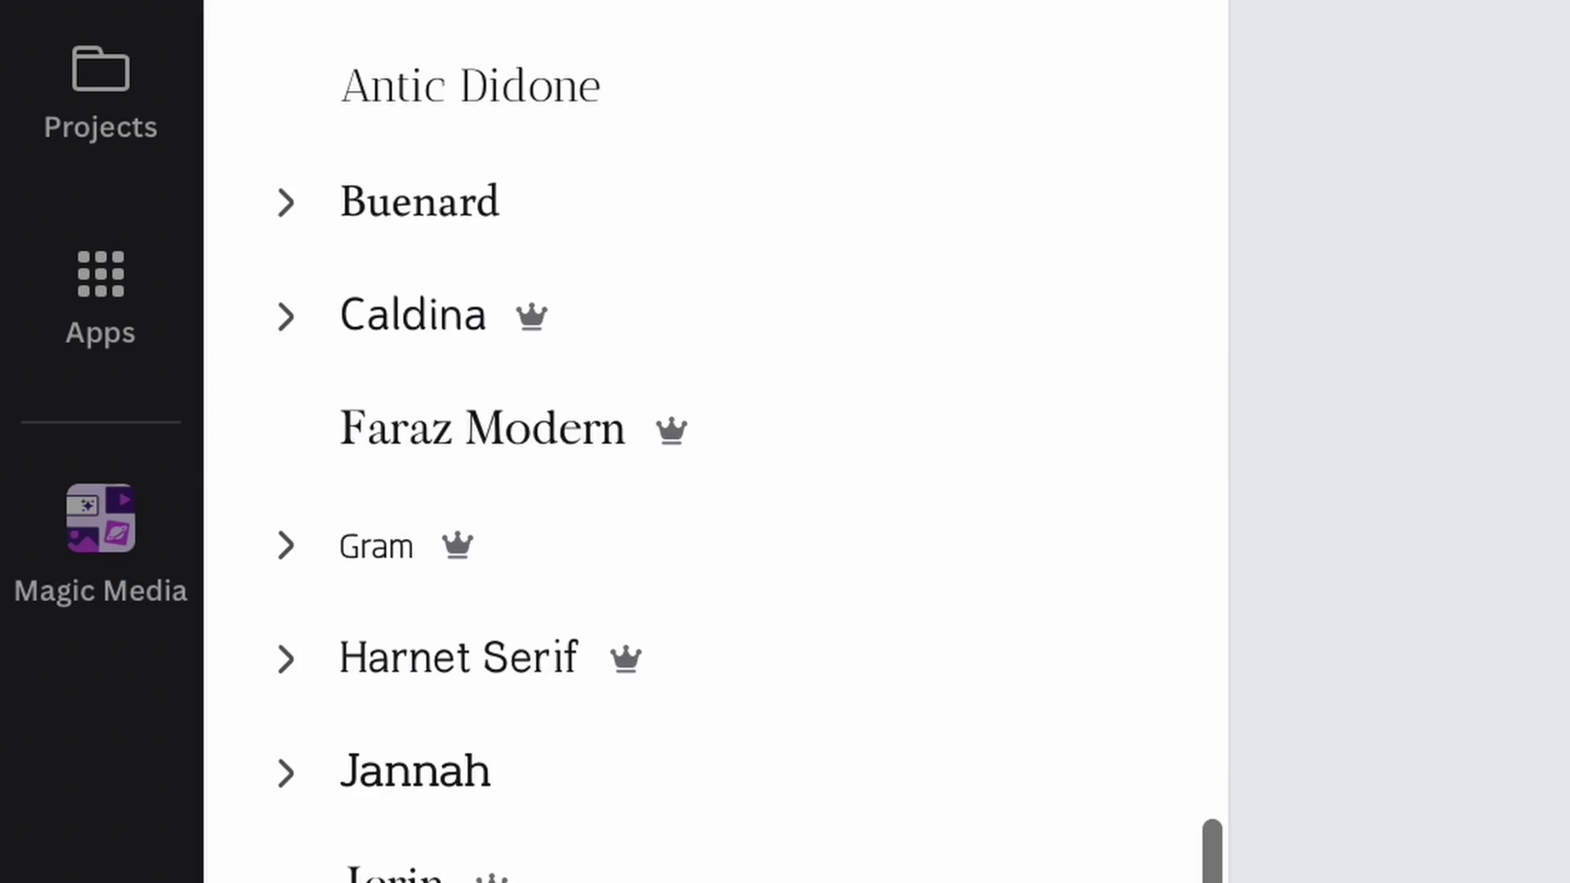
pyautogui.scroll(-10, 872, 687)
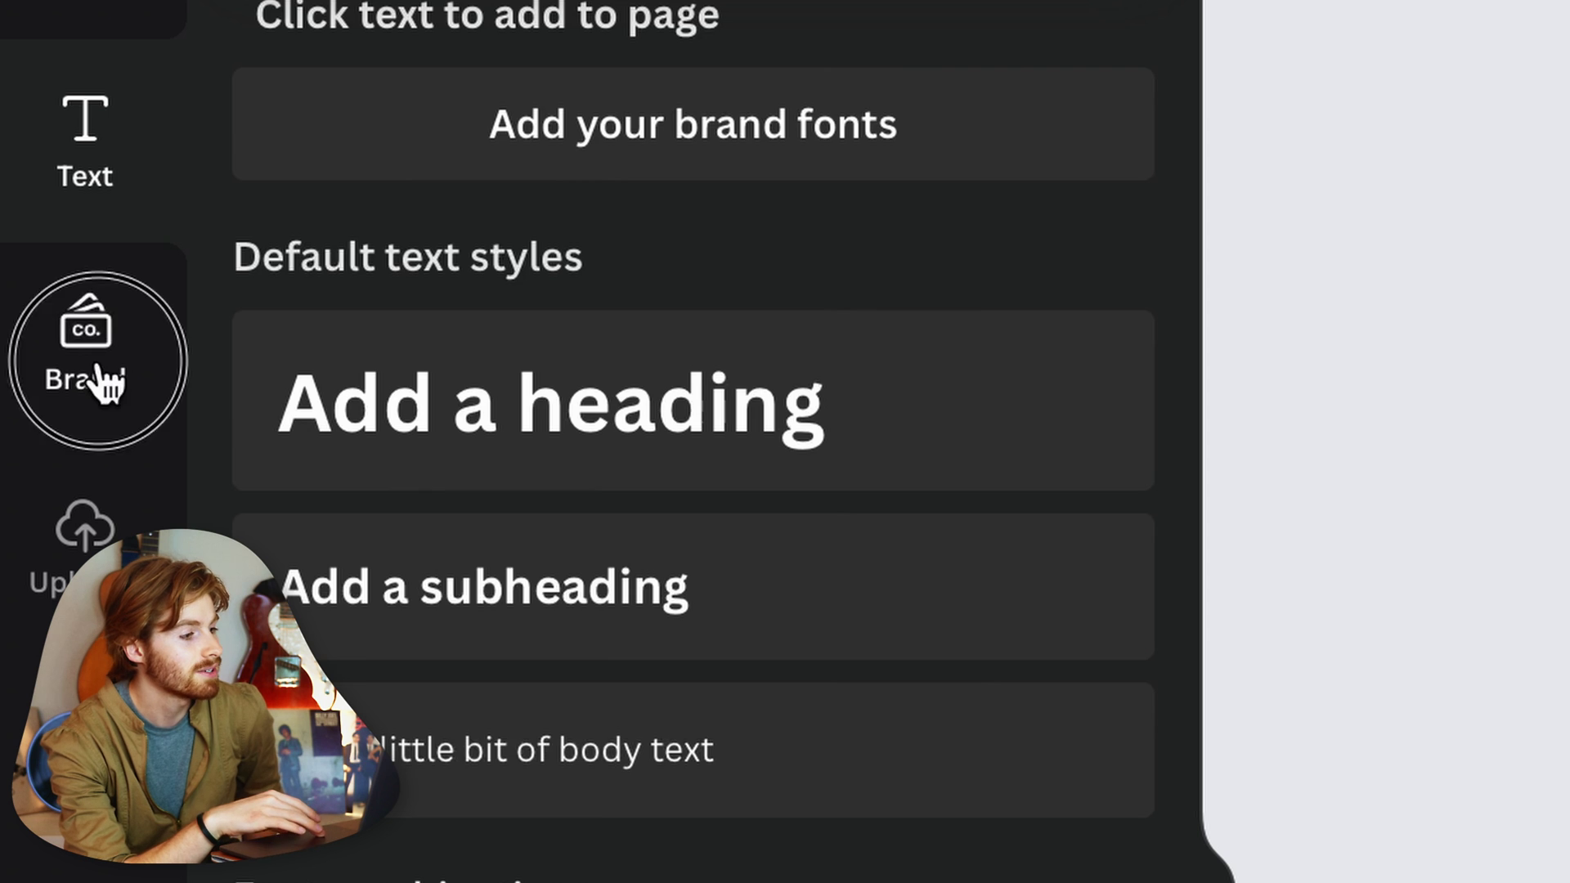
# Start a new Brand Kit from the Brand panel and scroll down to the Fonts slots
pyautogui.click(102, 372)
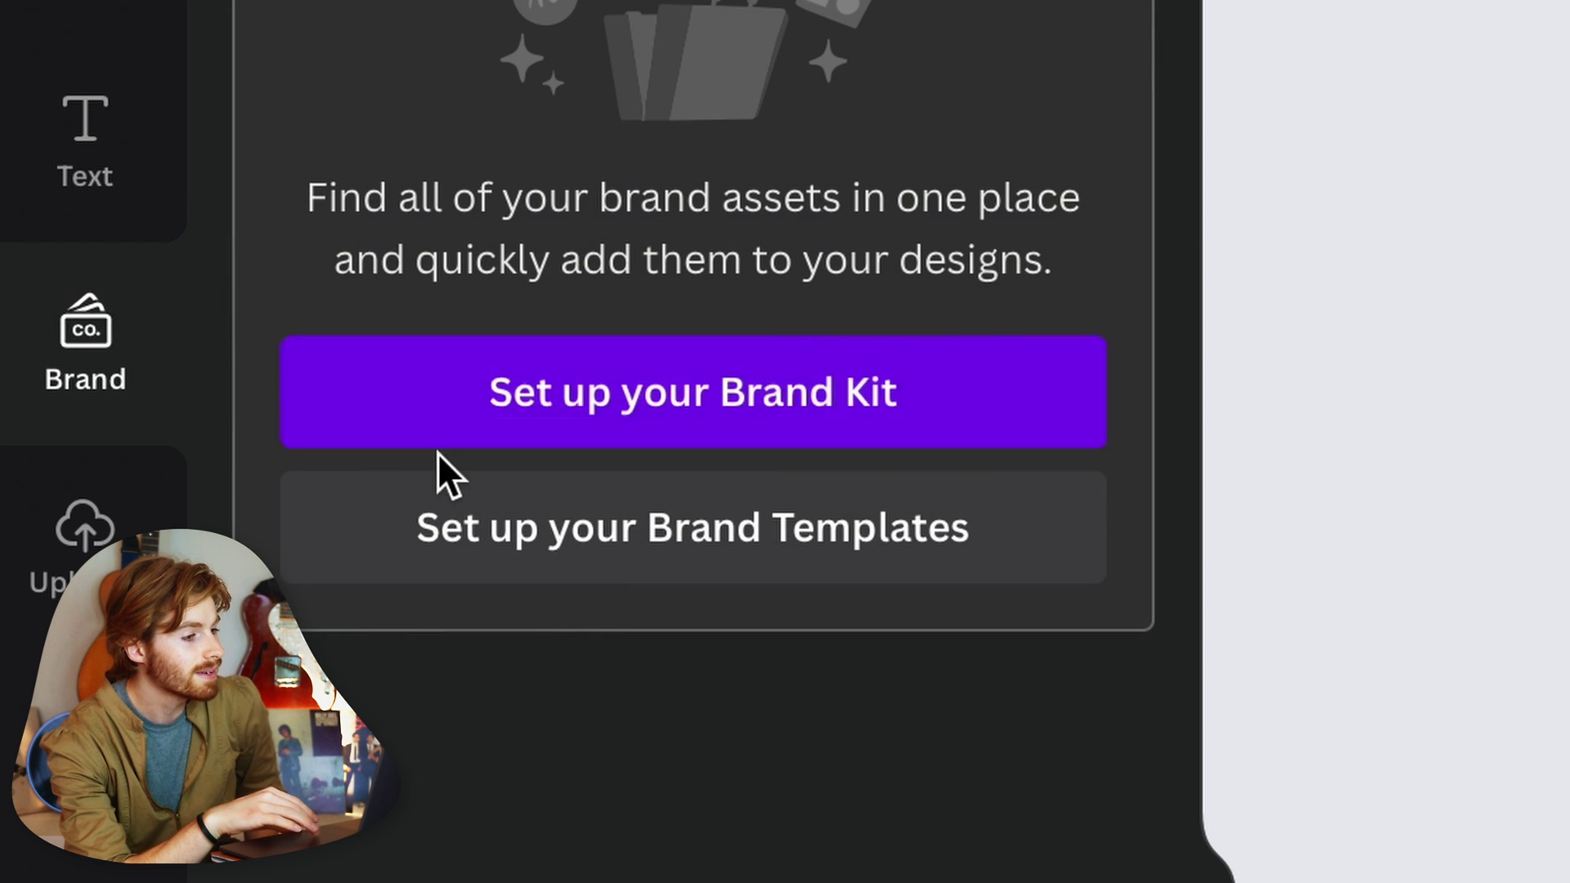
pyautogui.click(836, 419)
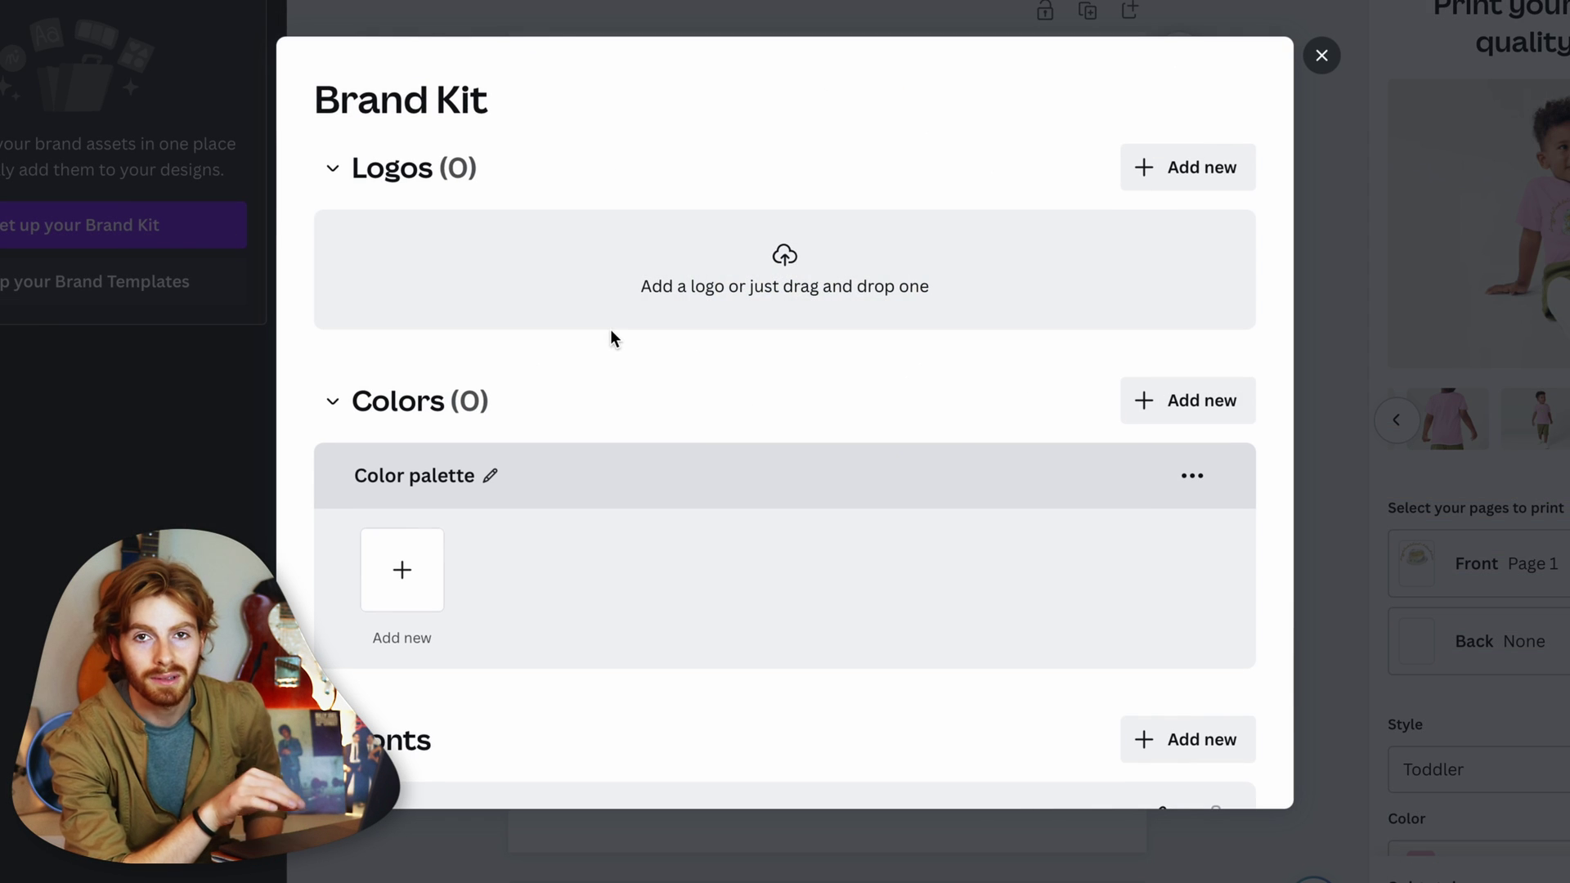
pyautogui.scroll(-5, 652, 491)
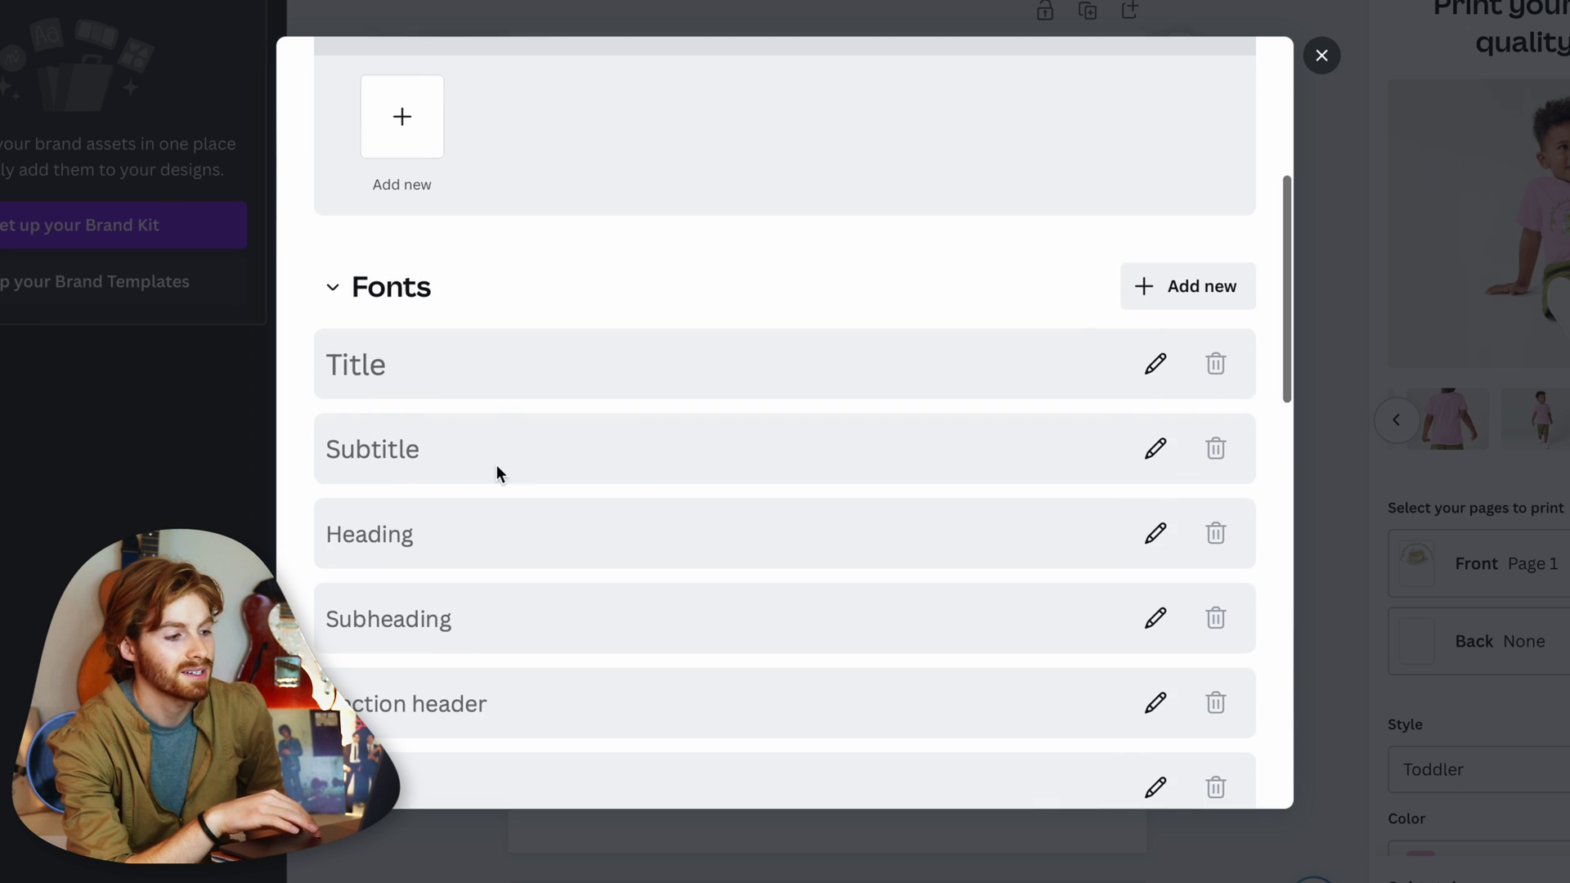
pyautogui.scroll(-10, 746, 719)
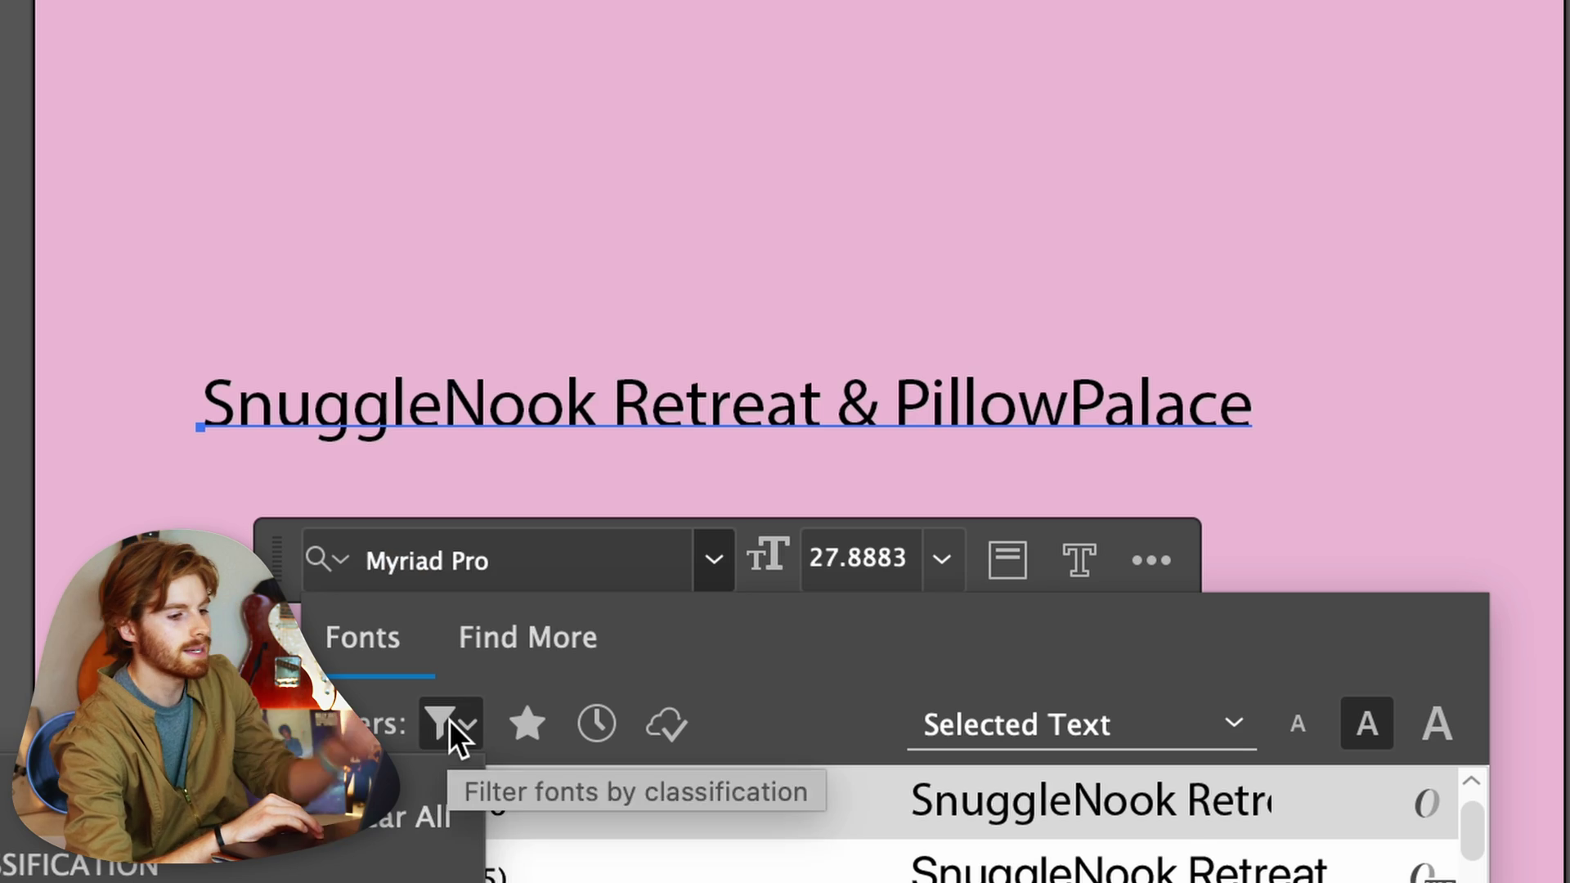
# Filter fonts to Script and apply Hello Vintage to the SnuggleNook Retreat & PillowPalace heading
pyautogui.click(446, 821)
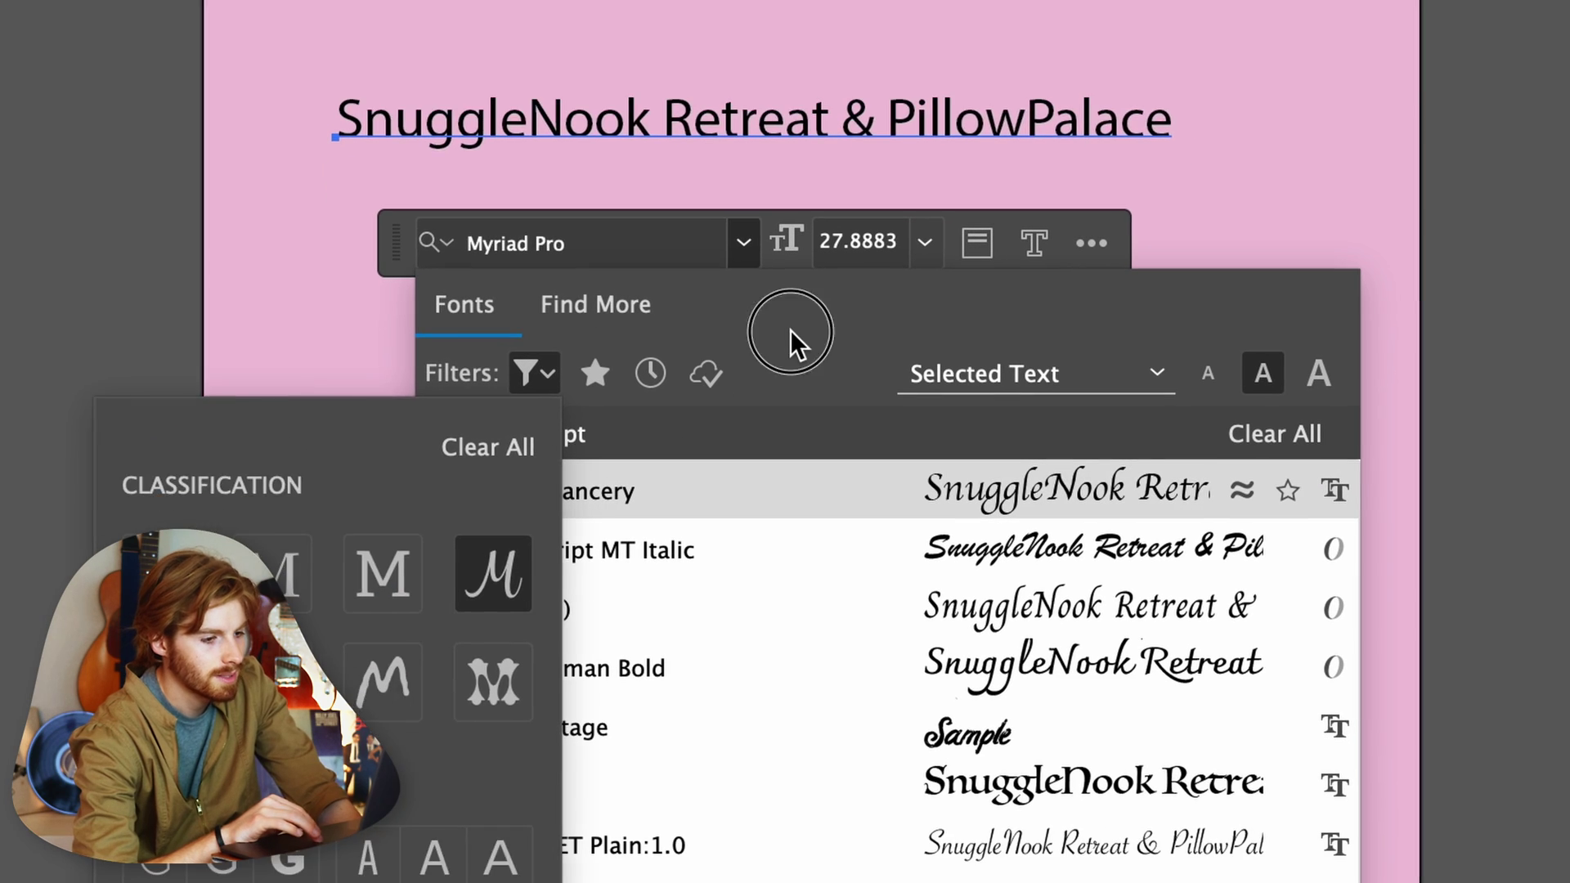
pyautogui.click(790, 331)
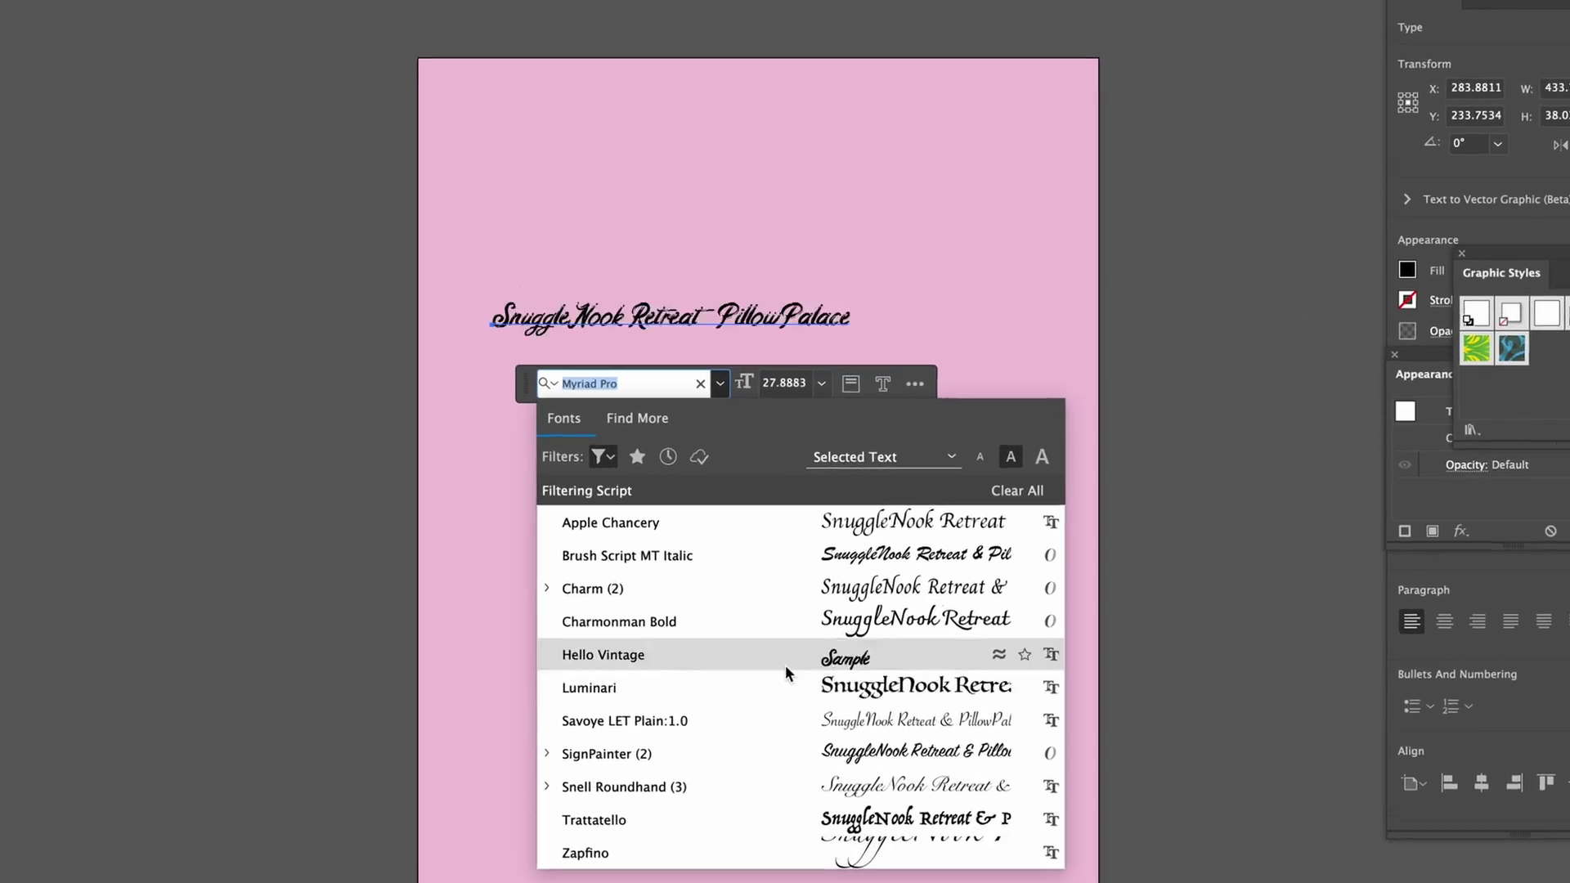
pyautogui.click(783, 665)
pyautogui.click(343, 45)
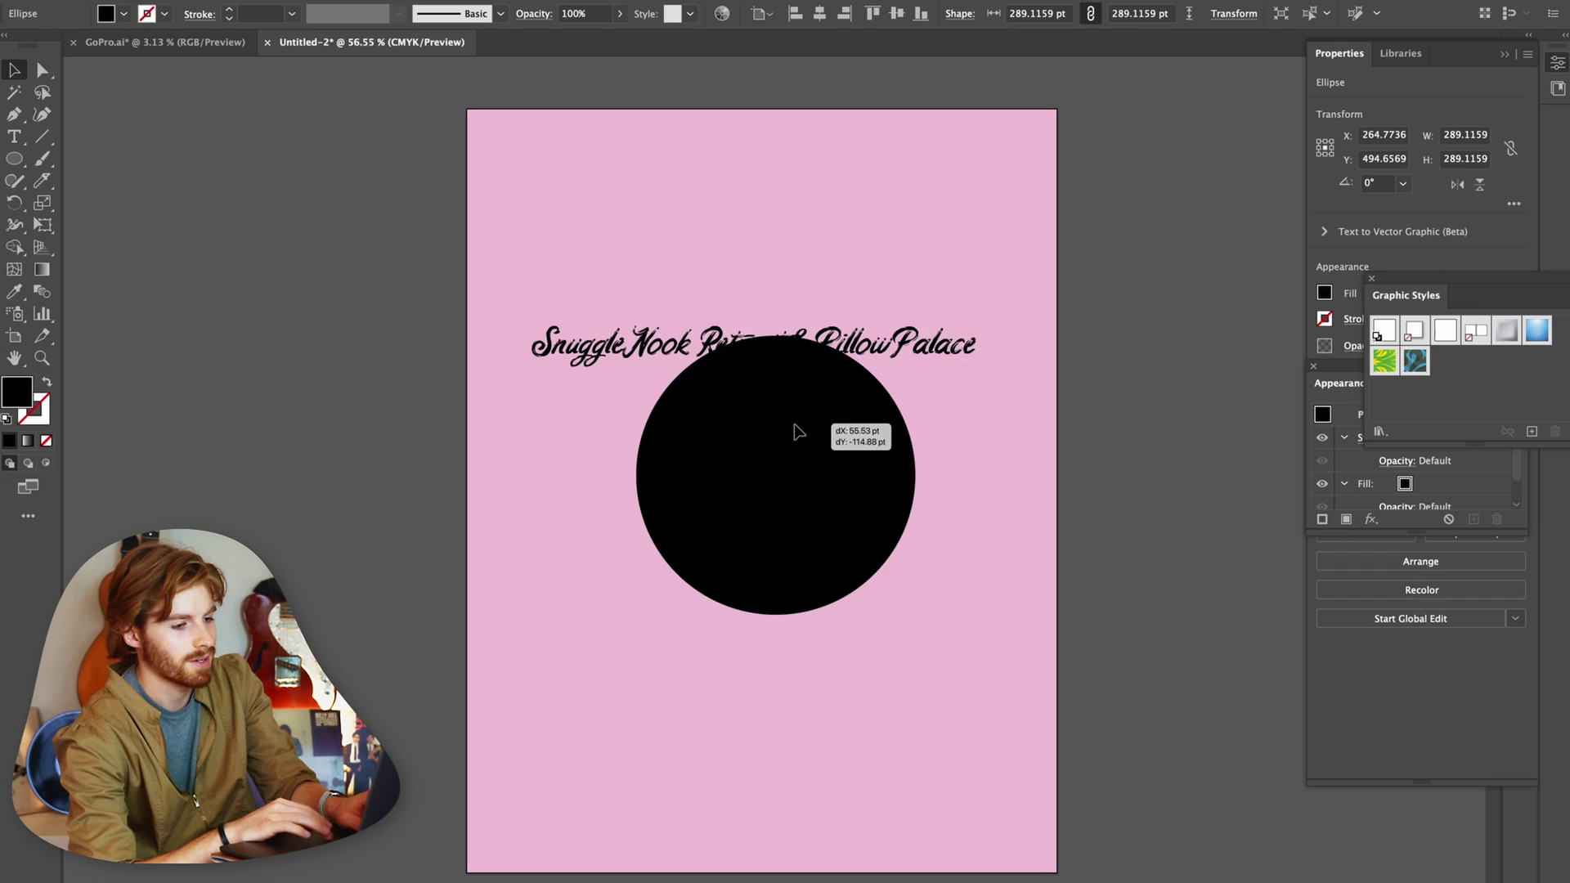
# Turn the circle into a Type on a Path text path and reposition the text's start point
pyautogui.moveTo(14, 136); pyautogui.dragTo(72, 175)
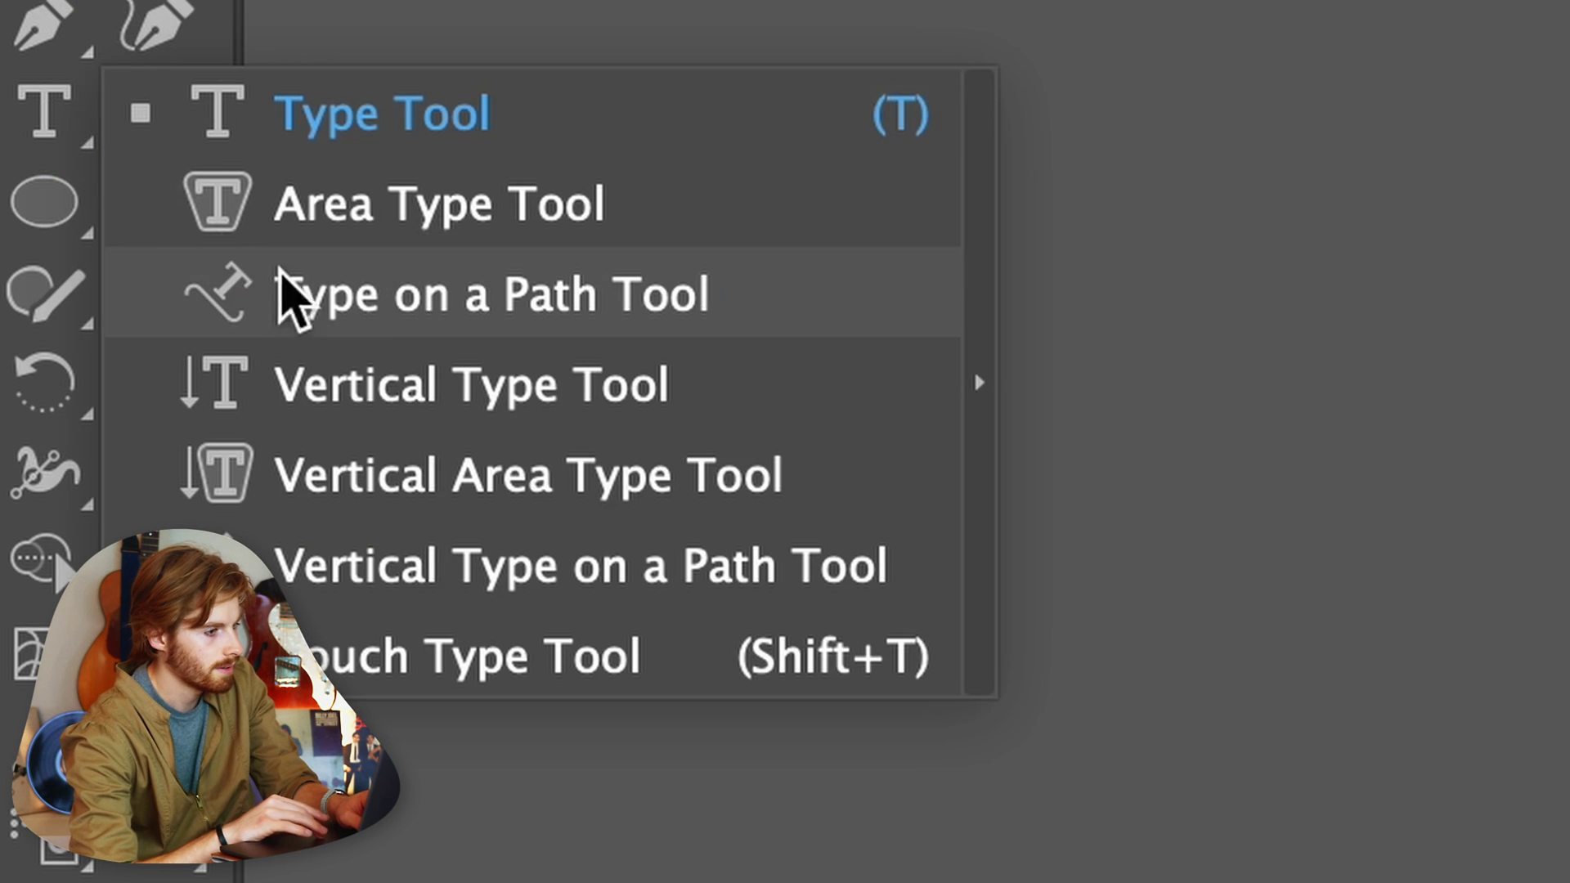
pyautogui.moveTo(373, 296); pyautogui.dragTo(373, 296)
pyautogui.click(524, 463)
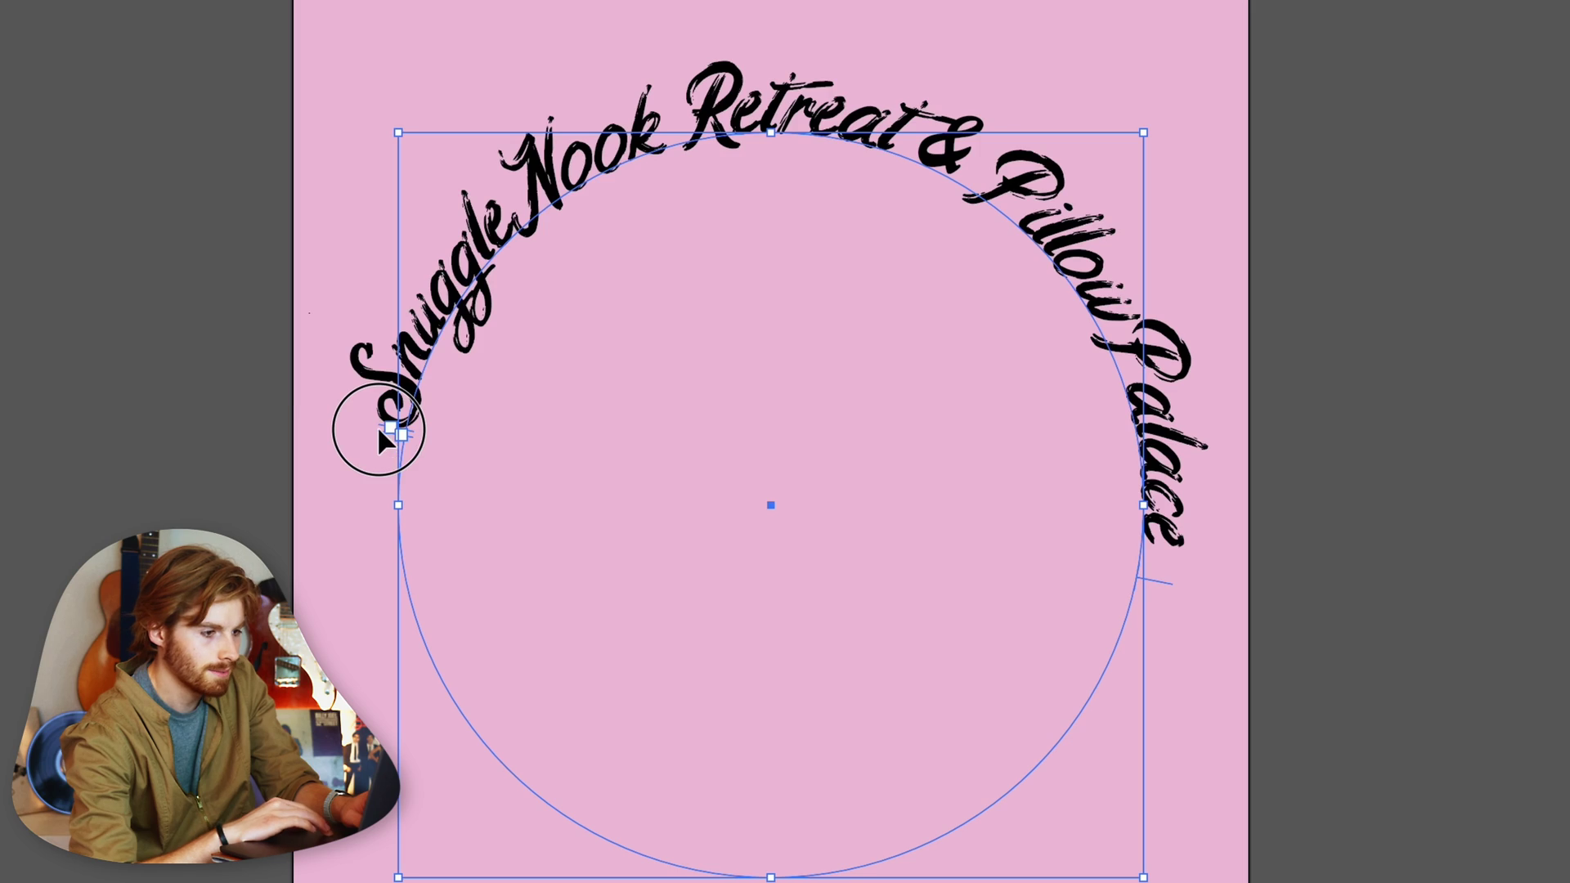
pyautogui.click(376, 425)
pyautogui.click(378, 470)
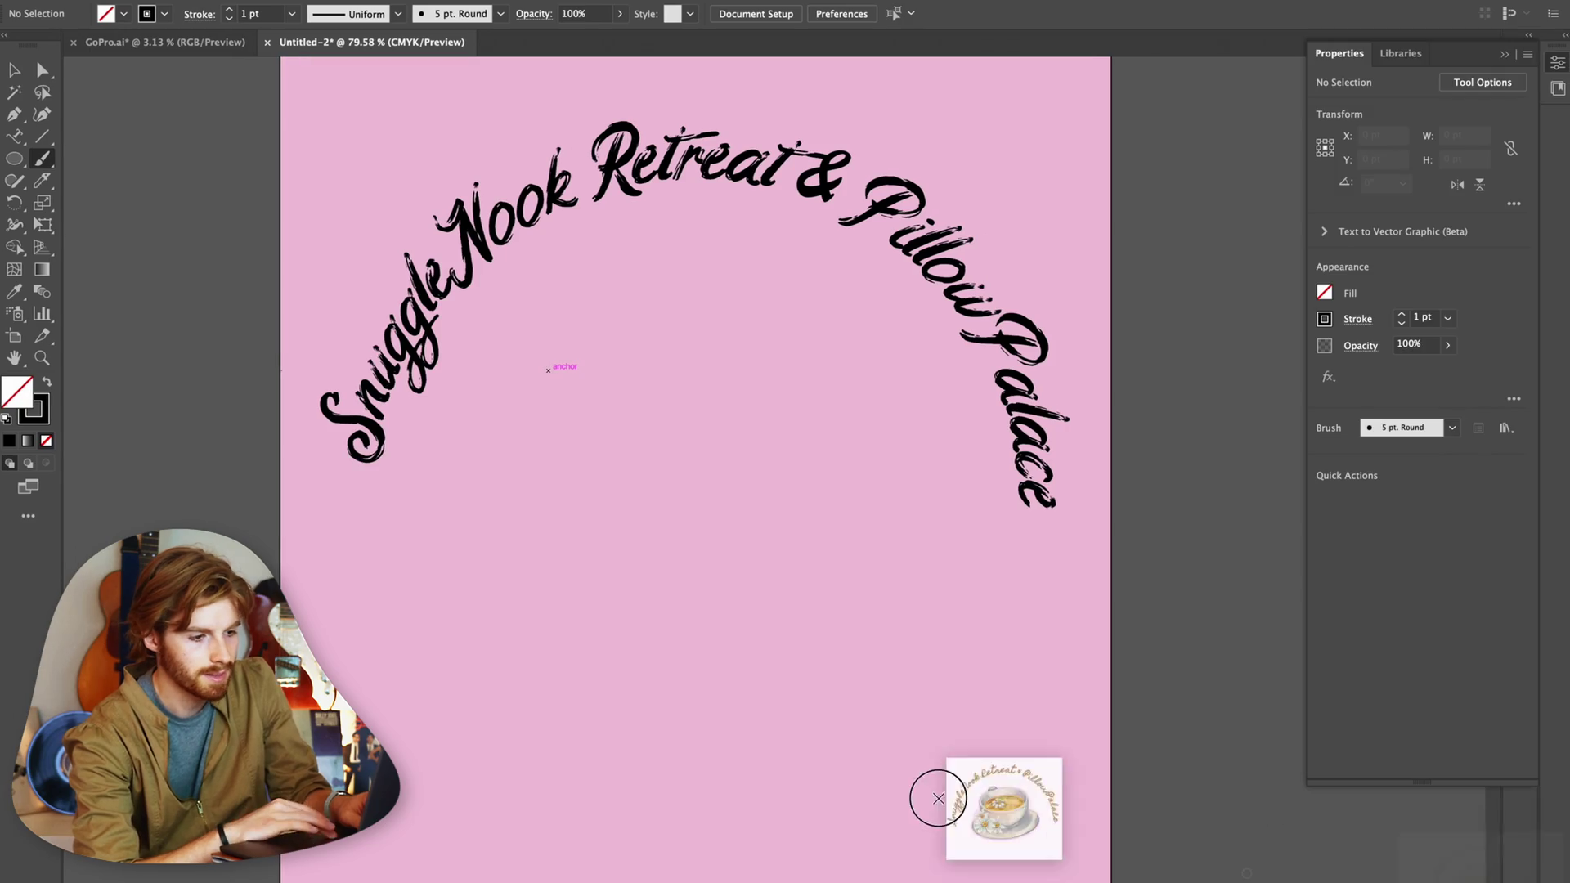
# Drop in the Canva teacup logo, scale it down, and paint an oval brush stroke
pyautogui.click(938, 798)
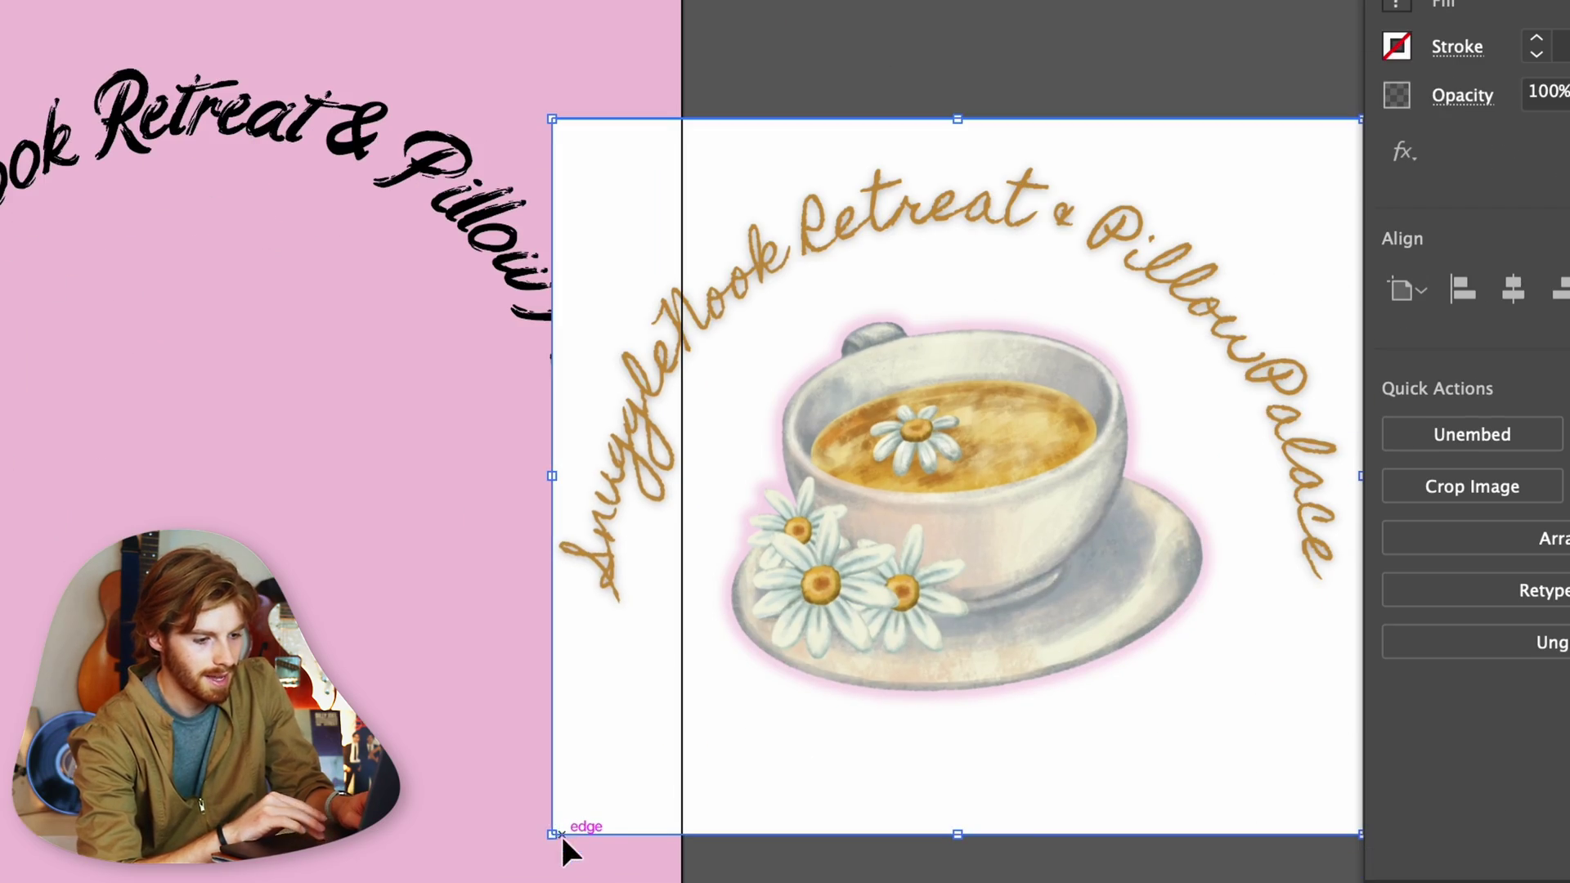
pyautogui.moveTo(561, 834); pyautogui.dragTo(801, 649)
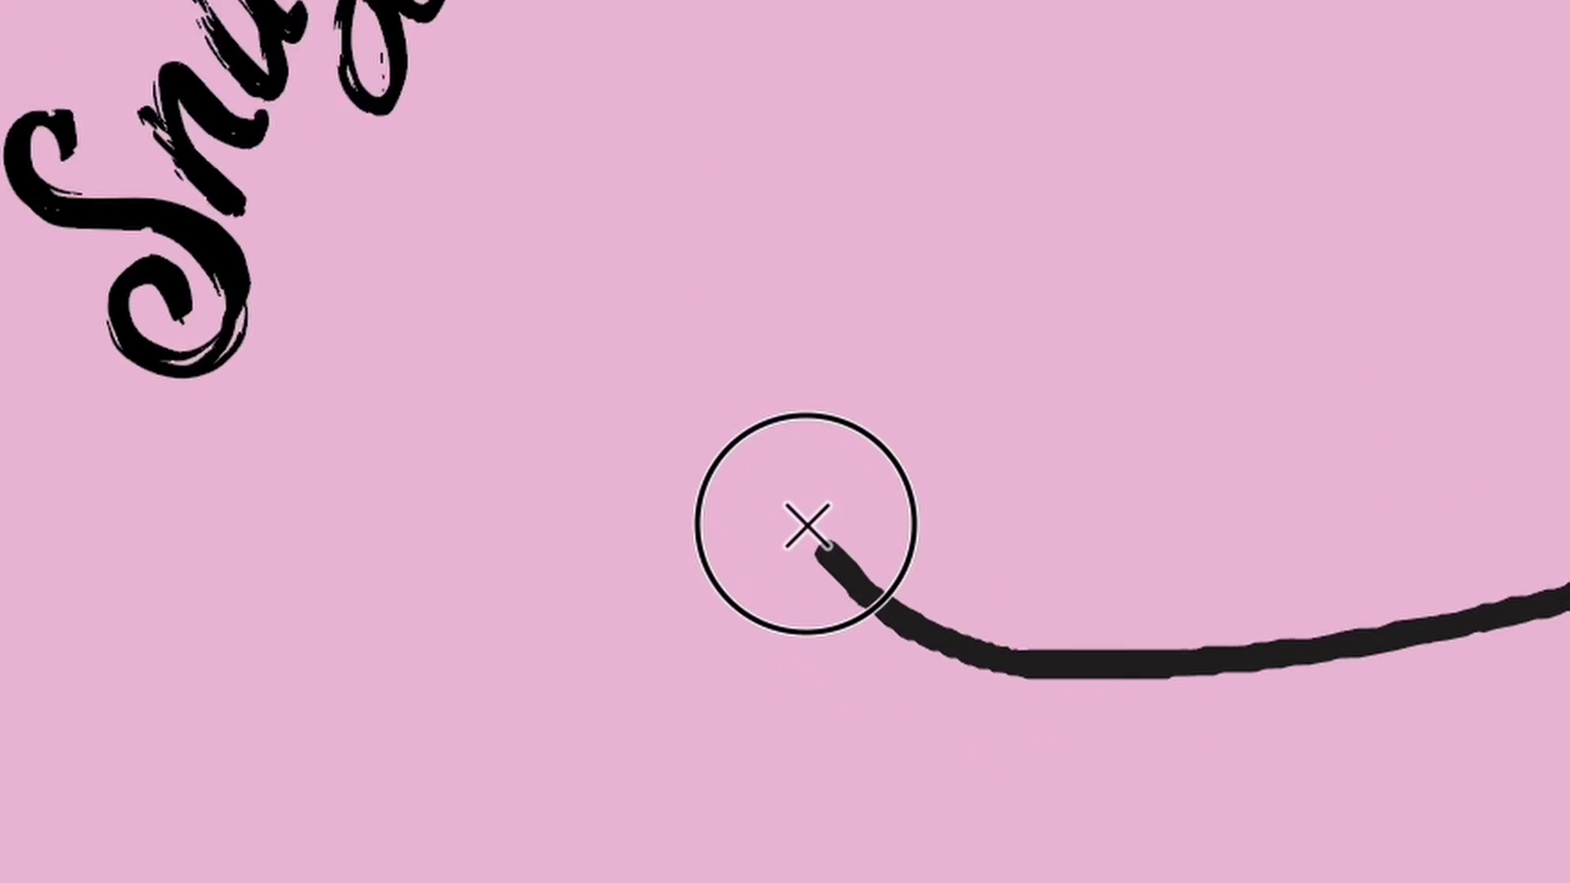
pyautogui.moveTo(806, 526); pyautogui.dragTo(491, 575)
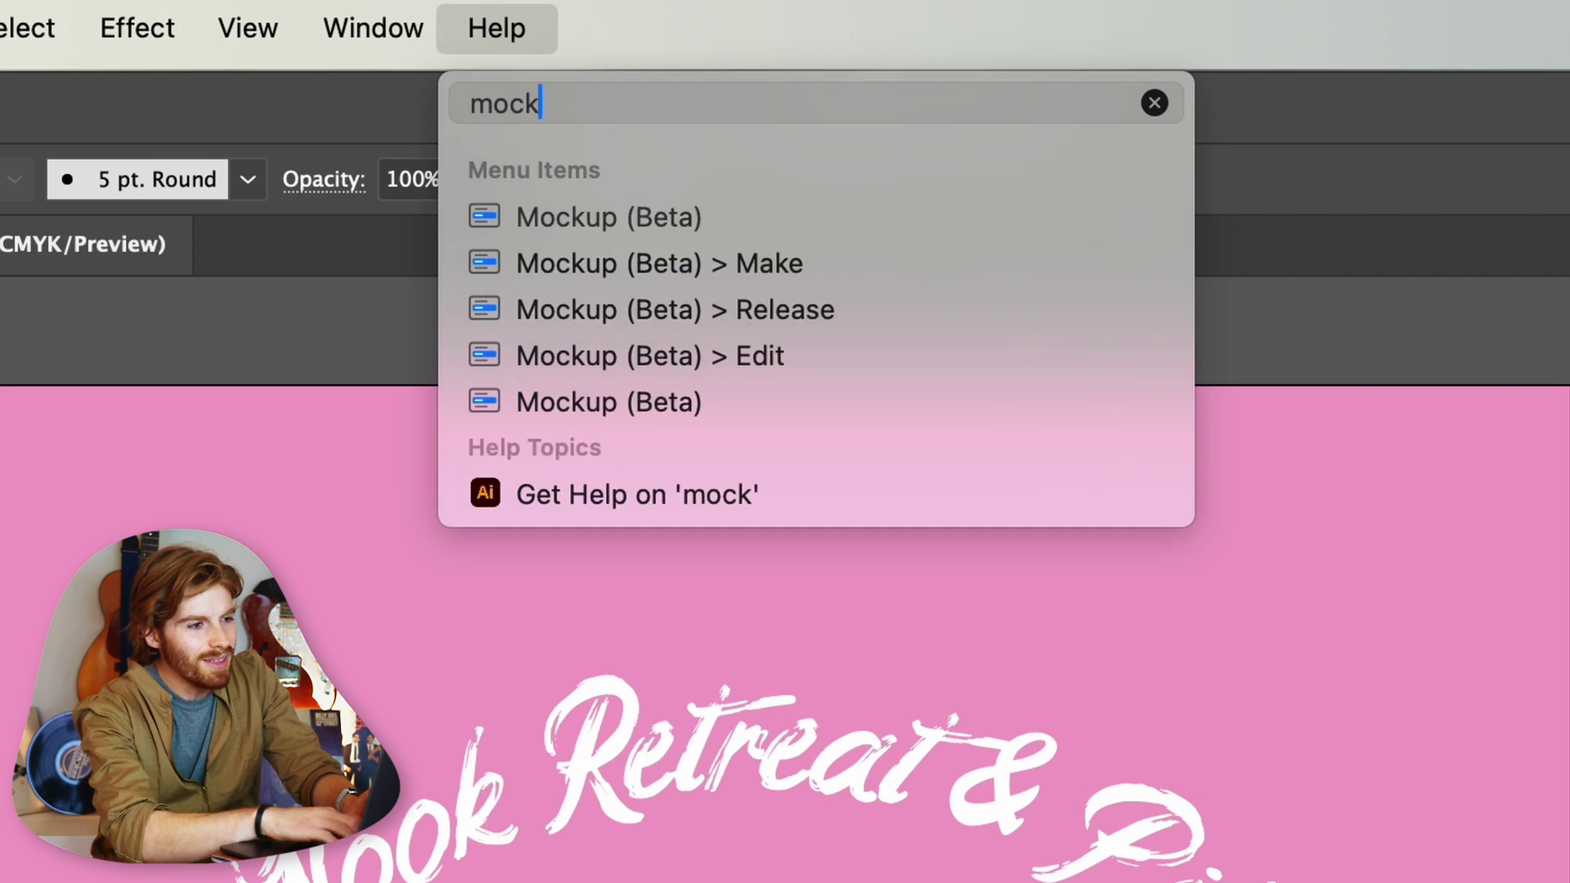
# Search Help for 'mockup' and put the logo onto the apron with Mockup (Beta)
pyautogui.write('iup')
pyautogui.press('BackSpace')
pyautogui.write('up')
pyautogui.press('Escape')
pyautogui.click(496, 28)
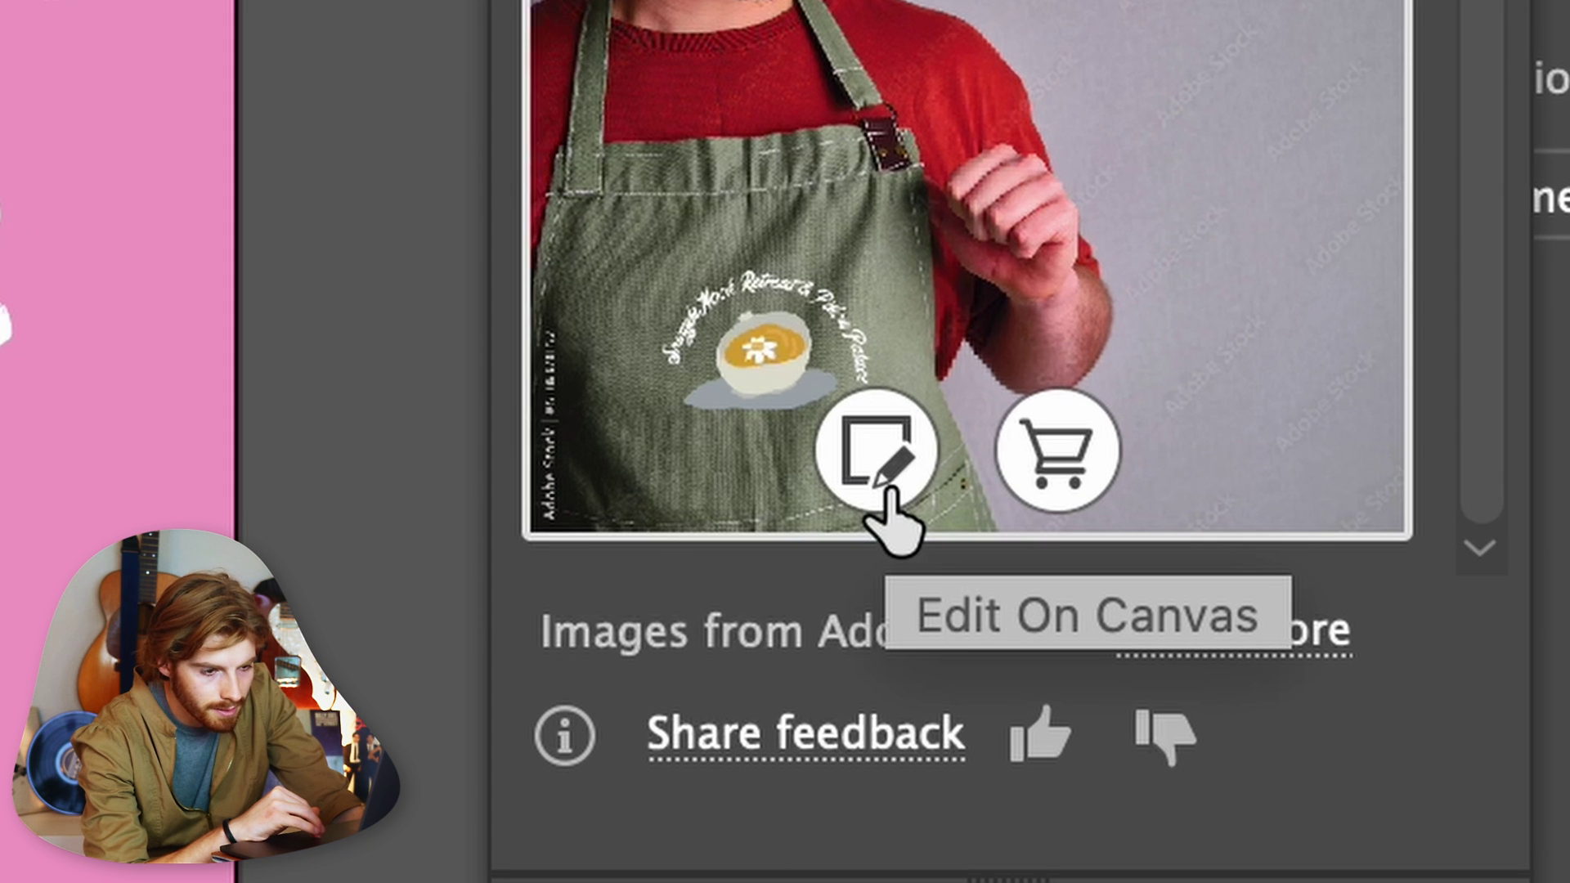
pyautogui.click(888, 493)
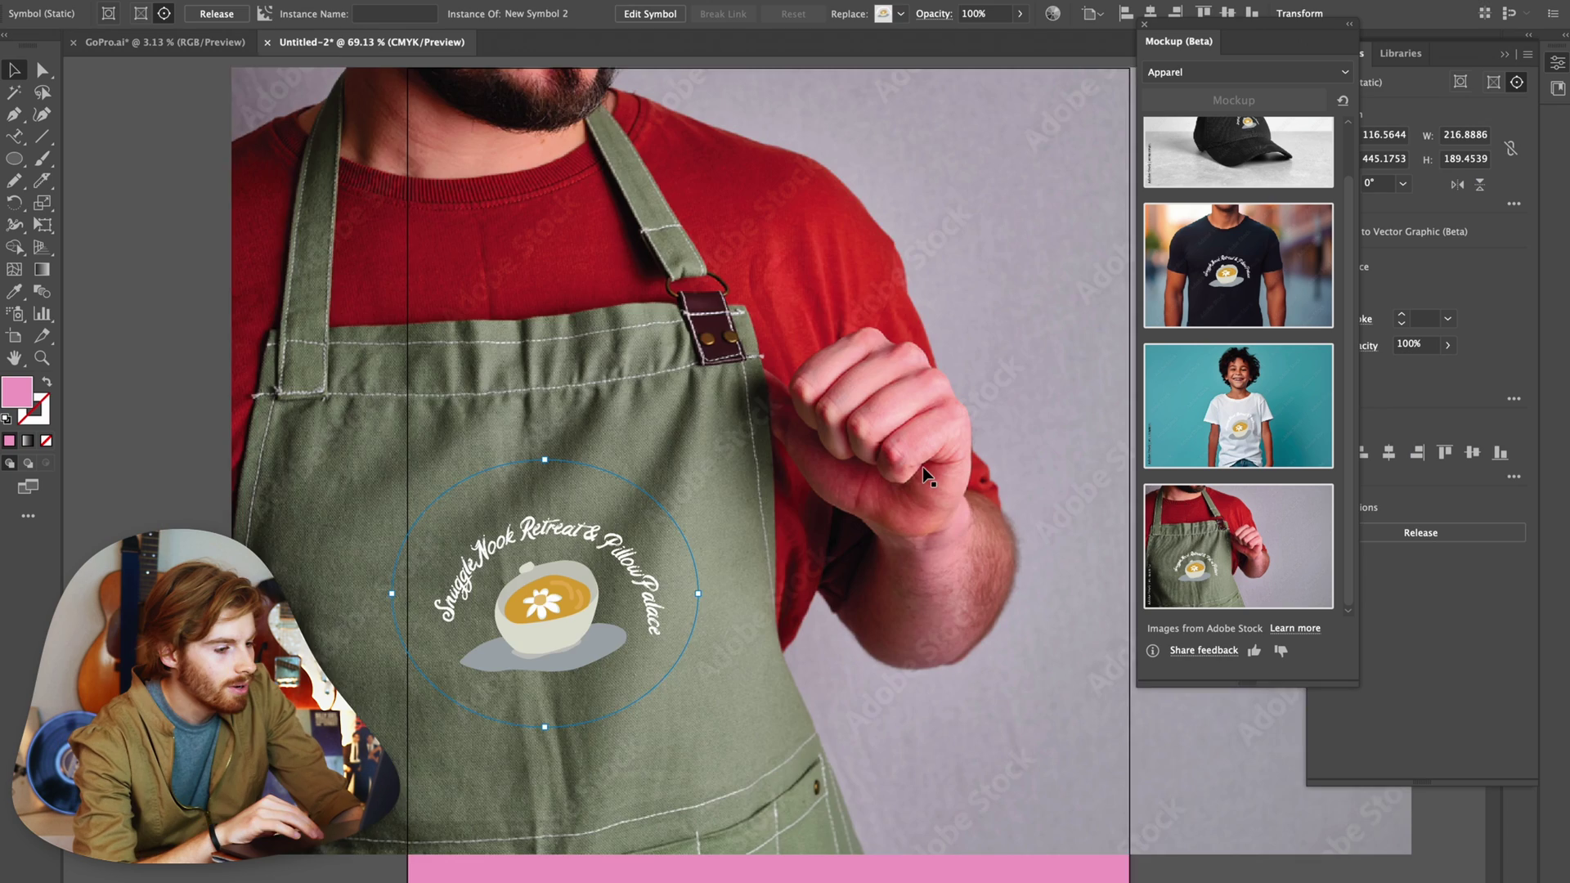
# Edit the curved title on the apron so 'PillowPalace' reads 'Pillow Pals'
pyautogui.press('super+minus')
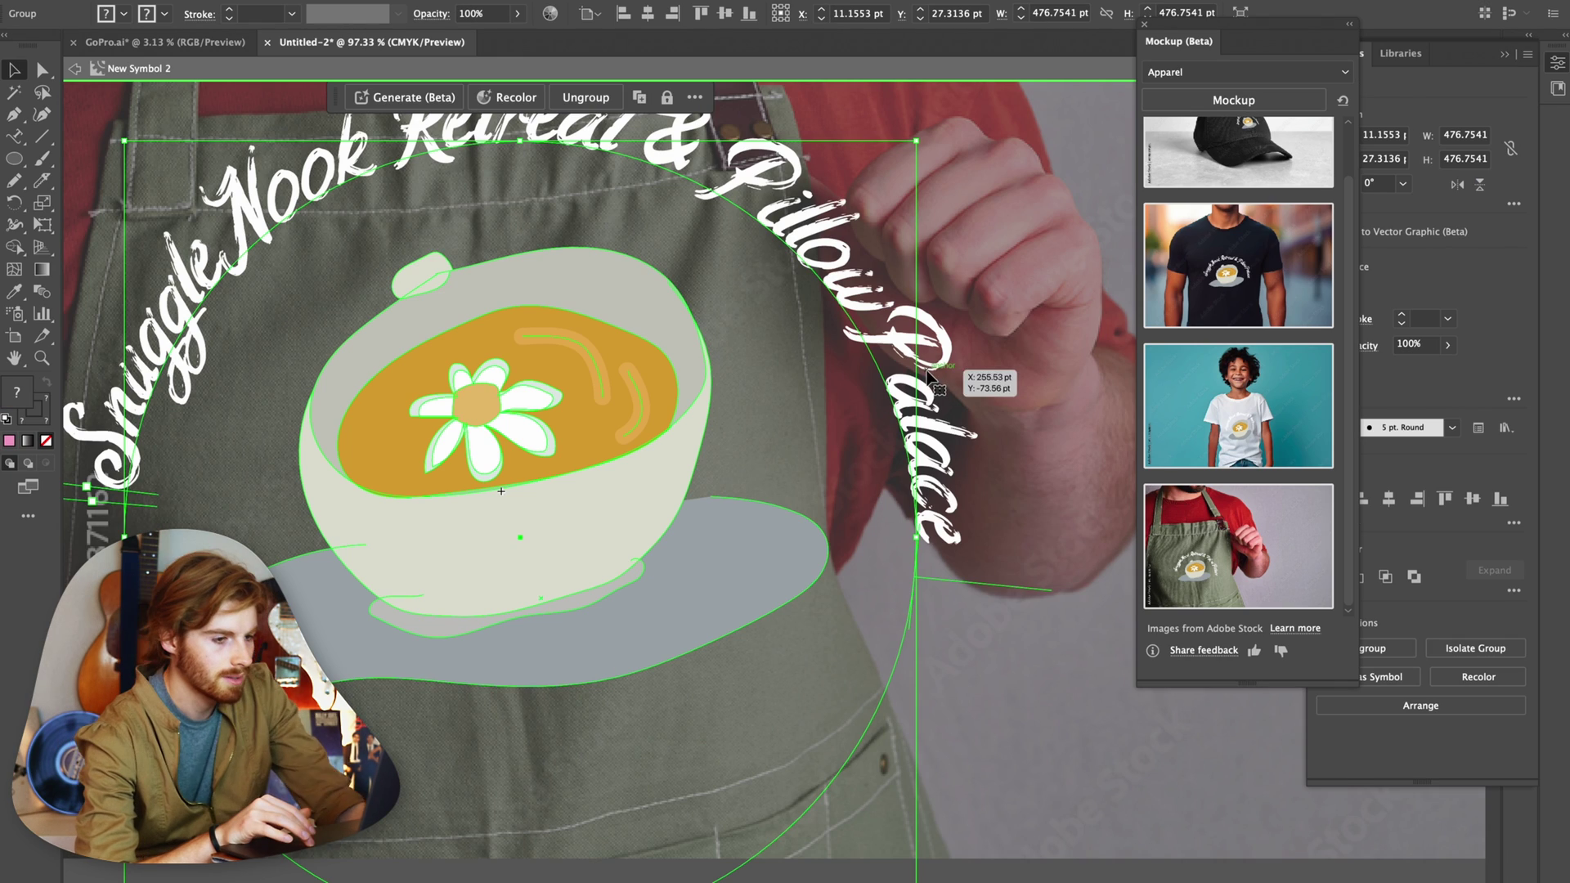
pyautogui.doubleClick(923, 381)
pyautogui.press('BackSpace')
pyautogui.press('BackSpace')
pyautogui.press('BackSpace')
pyautogui.write('s')
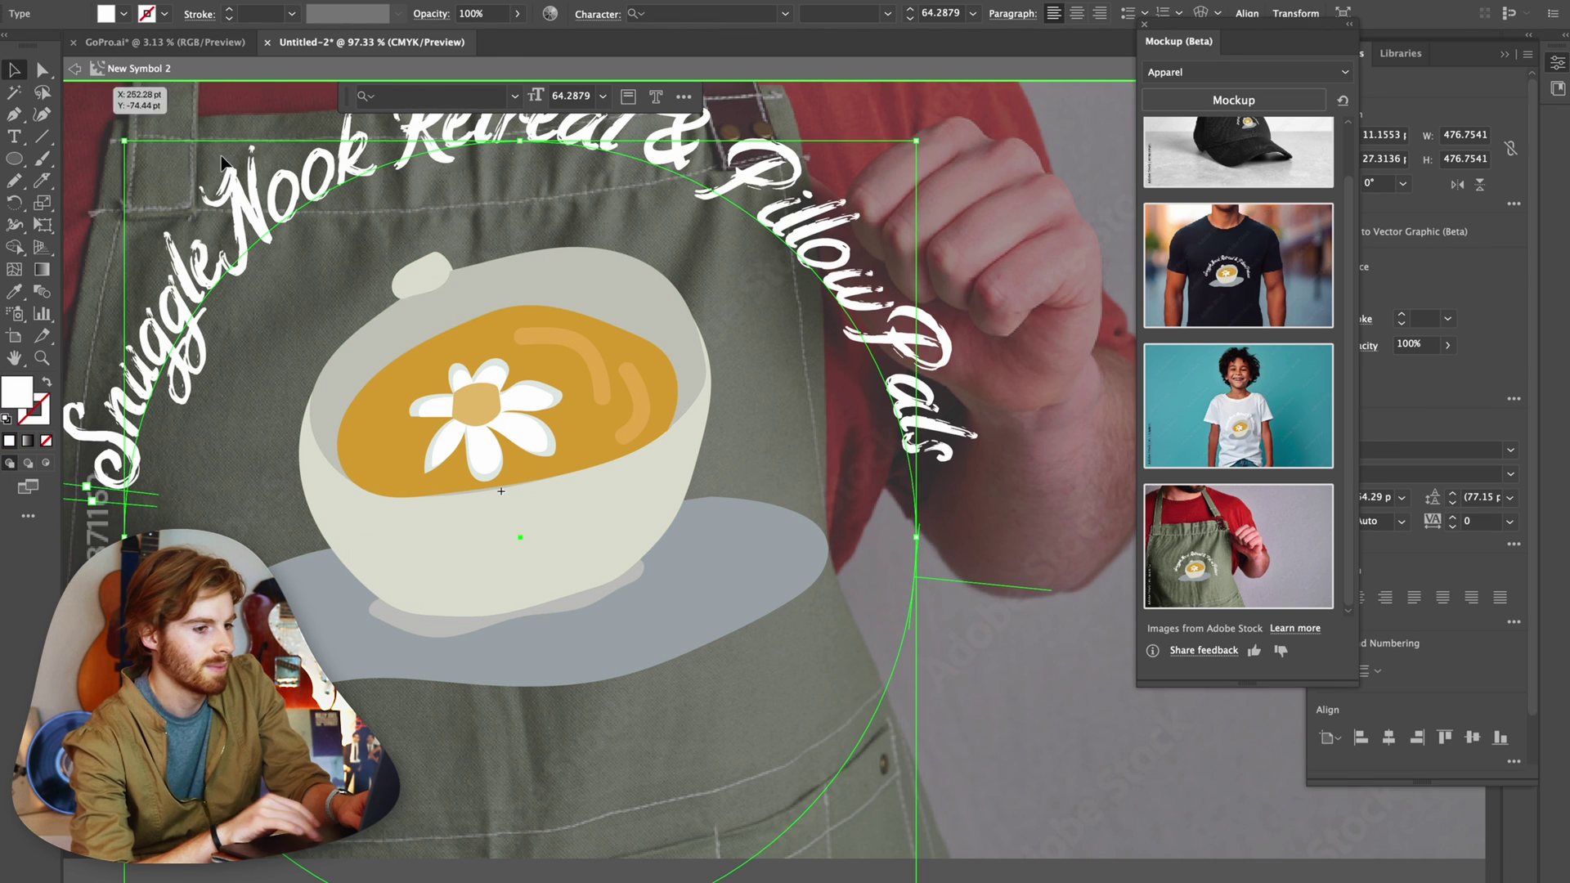
pyautogui.press('Escape')
pyautogui.press('Escape')
# Open the Adobe Stock licence page for the apron photo
pyautogui.scroll(-5, 1048, 711)
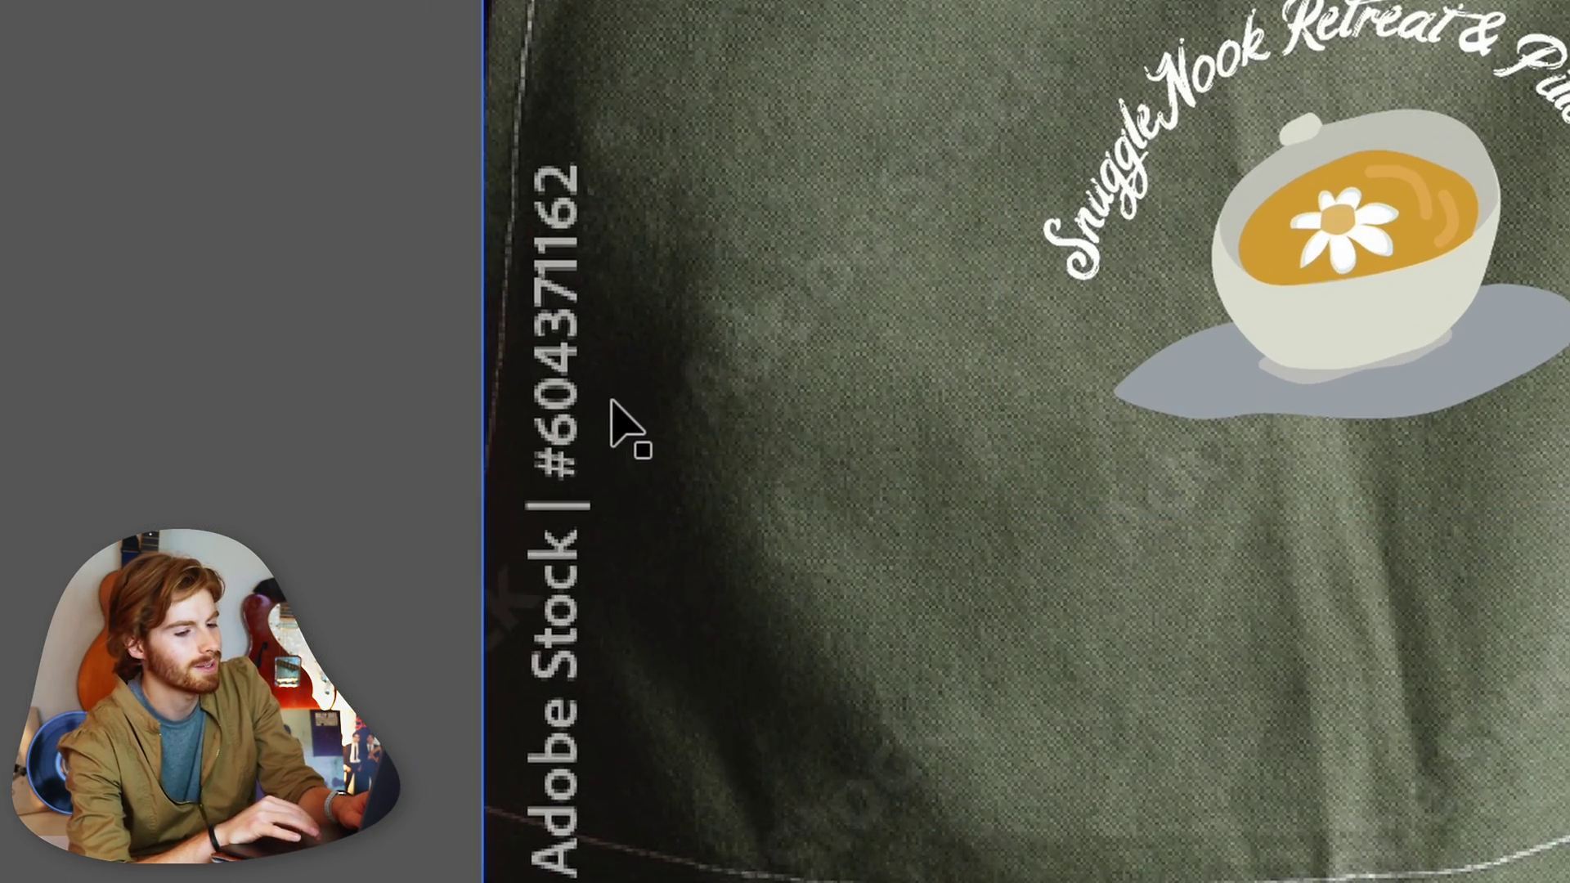
pyautogui.moveTo(1254, 589)
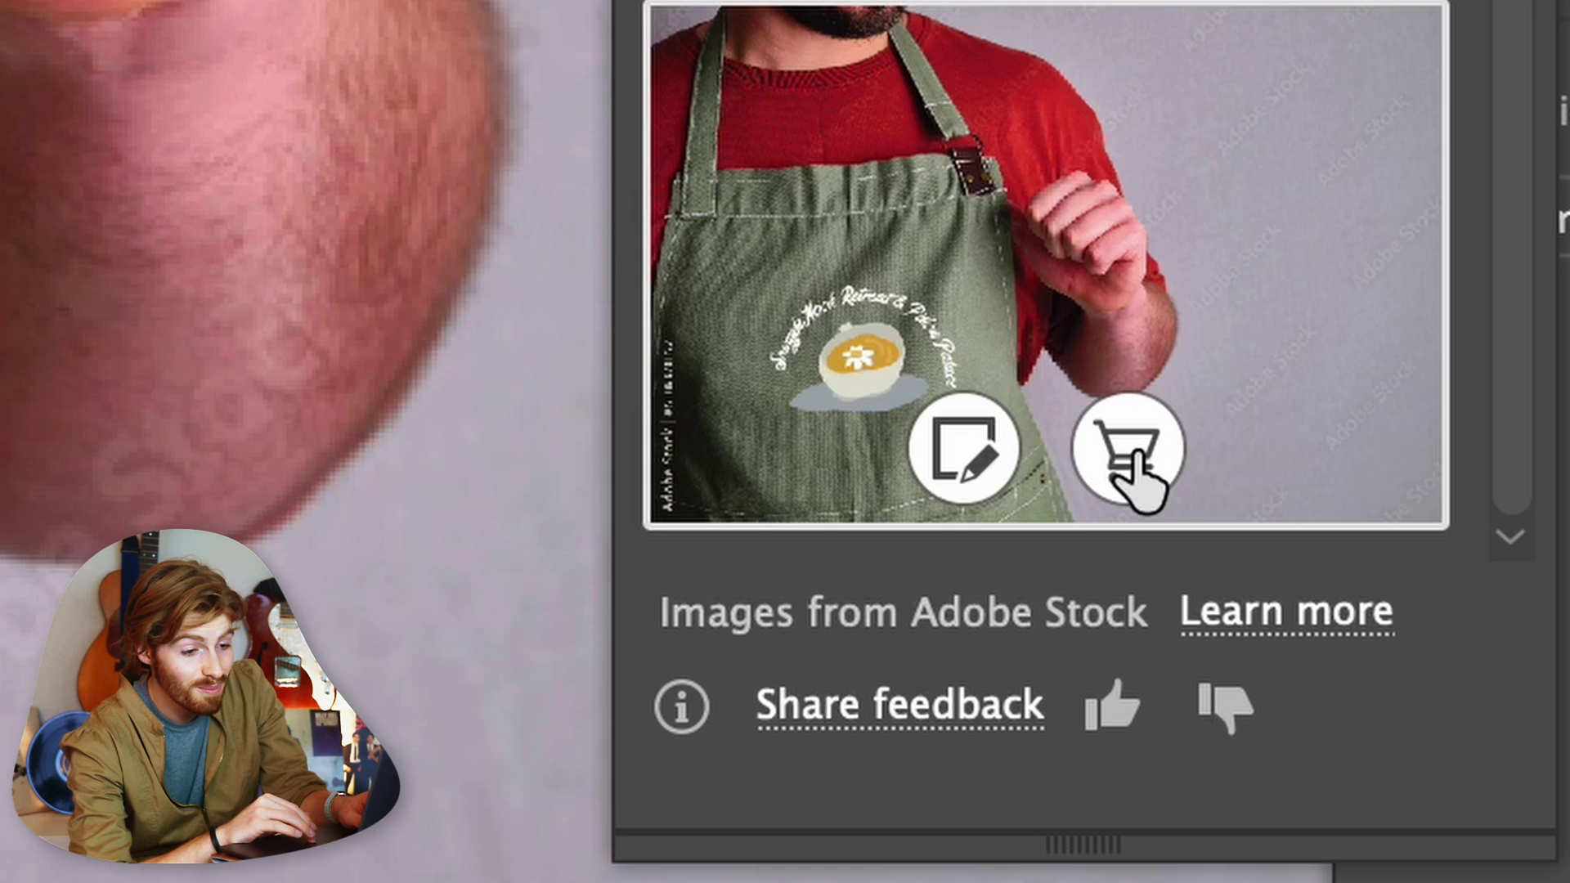
pyautogui.click(1134, 453)
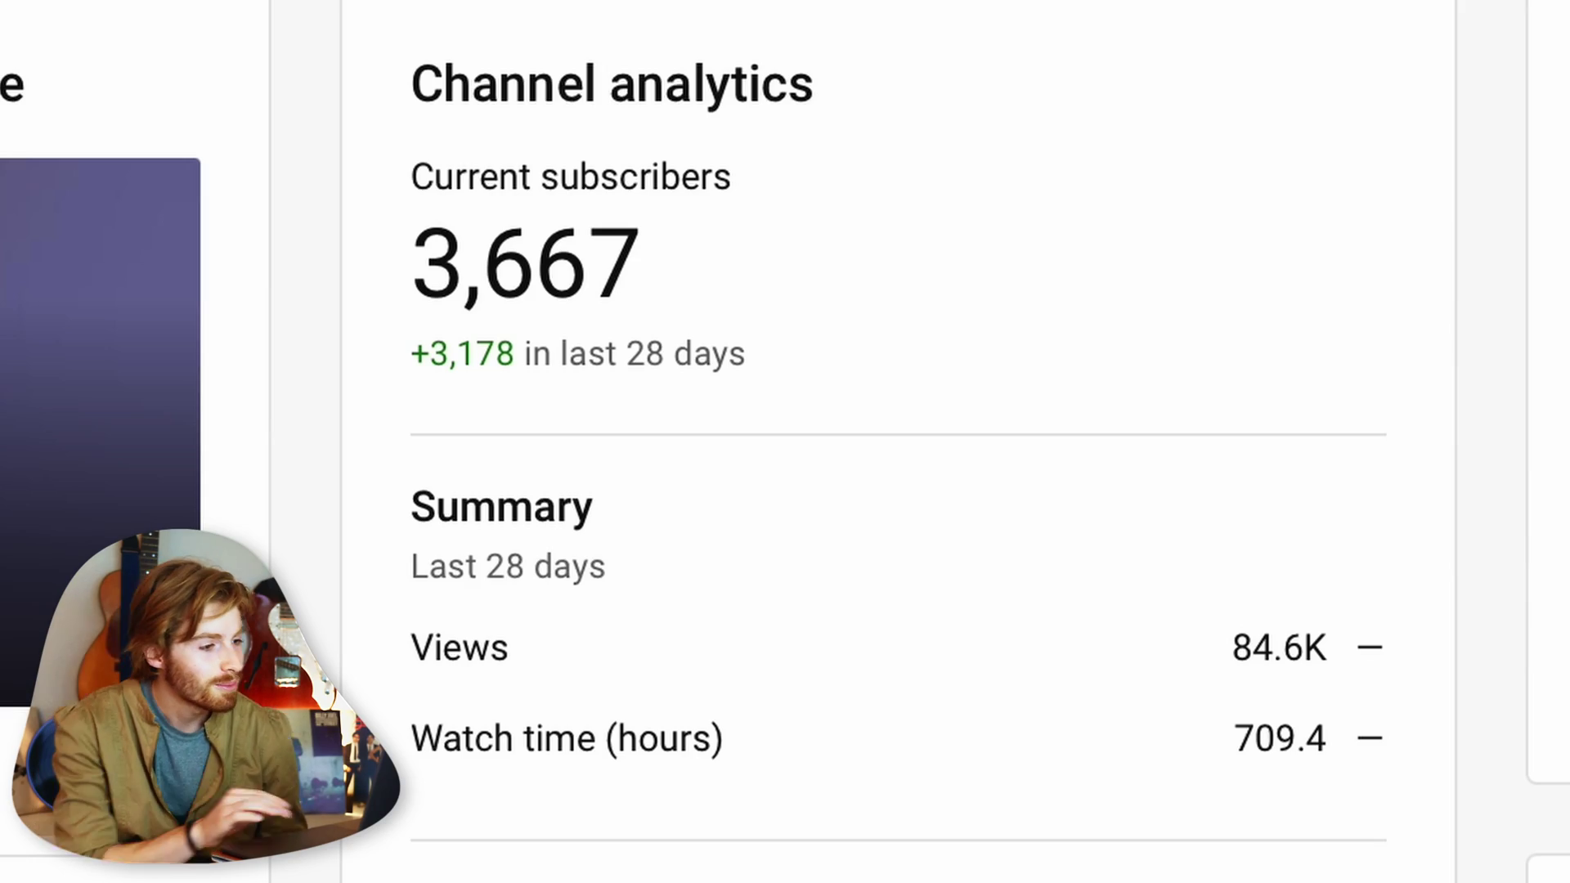
# Highlight the +3,178 subscriber gain in YouTube Studio's Channel analytics
pyautogui.moveTo(447, 357); pyautogui.dragTo(518, 372)
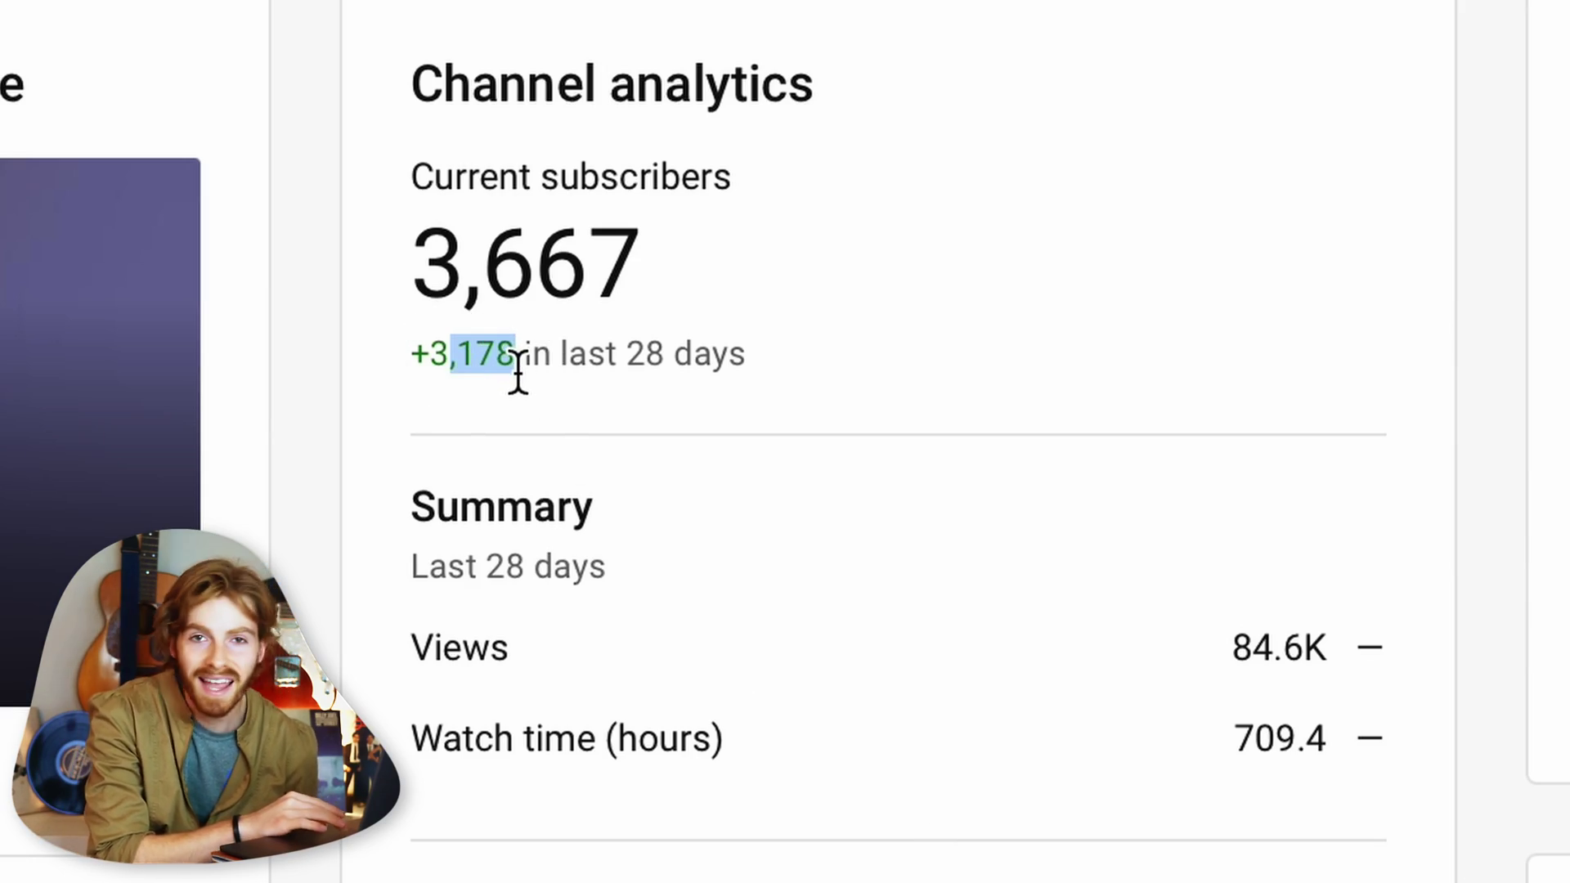